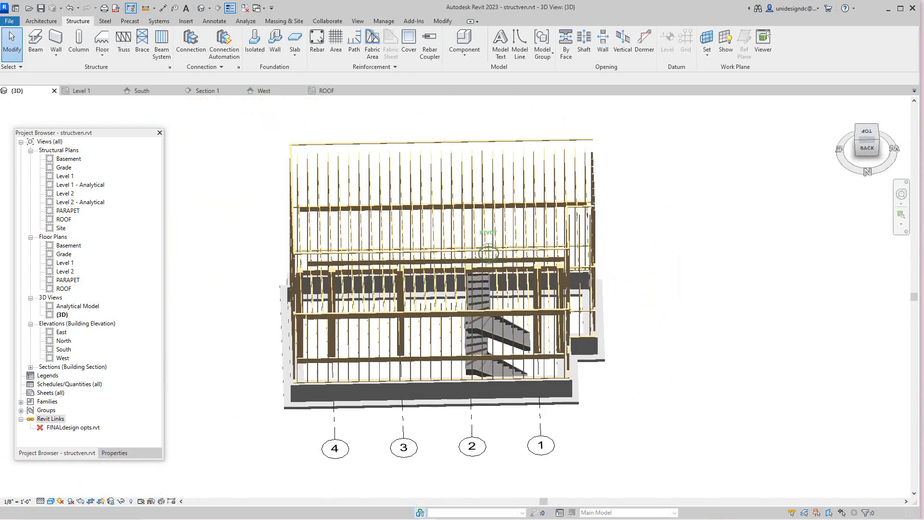
# Examine the building's timber framing, stairs and foundation in the 3D view from the back corner.
pyautogui.keyDown('shift'); pyautogui.moveTo(415, 356); pyautogui.dragTo(458, 347, button='middle'); pyautogui.keyUp('shift')
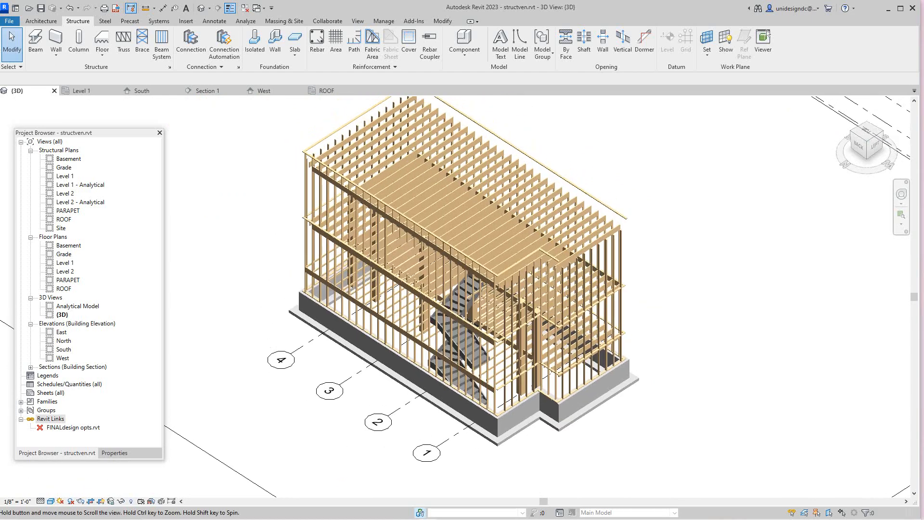
pyautogui.scroll(3, 490, 375)
pyautogui.scroll(-2, 498, 370)
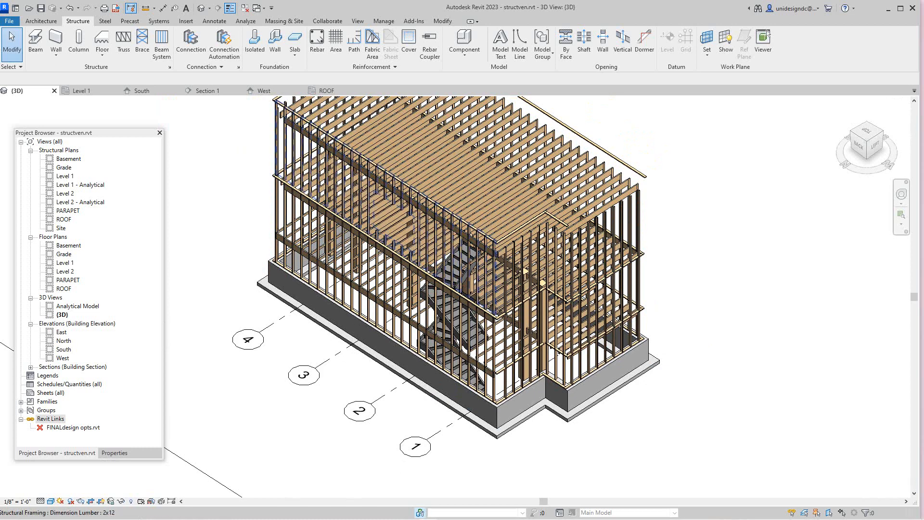
pyautogui.scroll(-2, 395, 495)
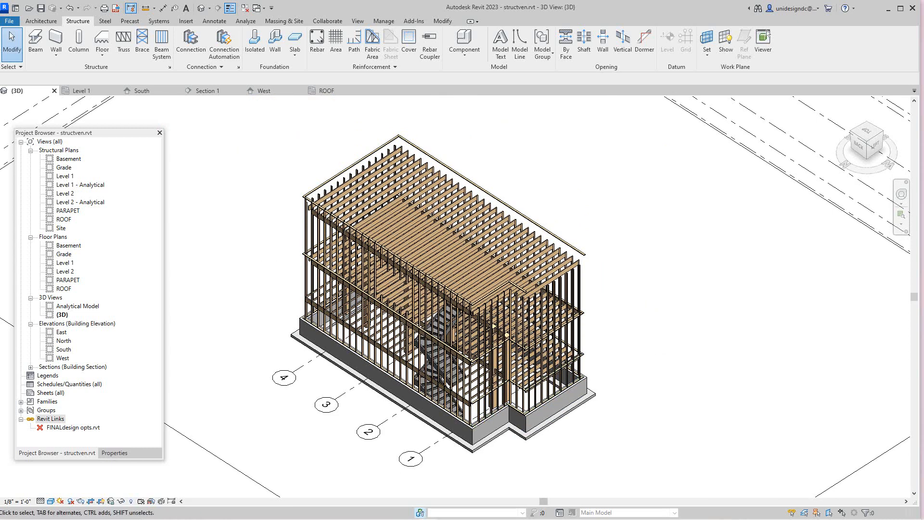
pyautogui.scroll(-1, 542, 404)
pyautogui.scroll(4, 453, 486)
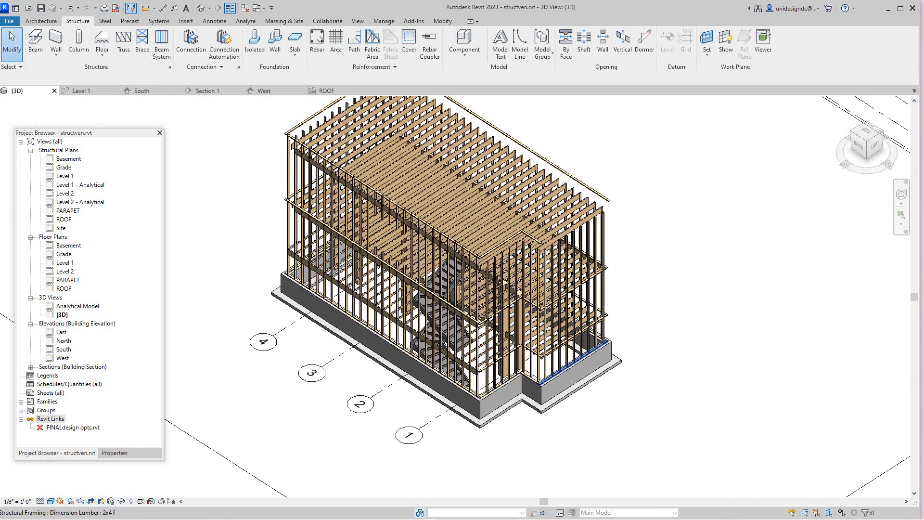
pyautogui.moveTo(578, 360); pyautogui.dragTo(594, 424, button='middle')
pyautogui.scroll(-1, 594, 424)
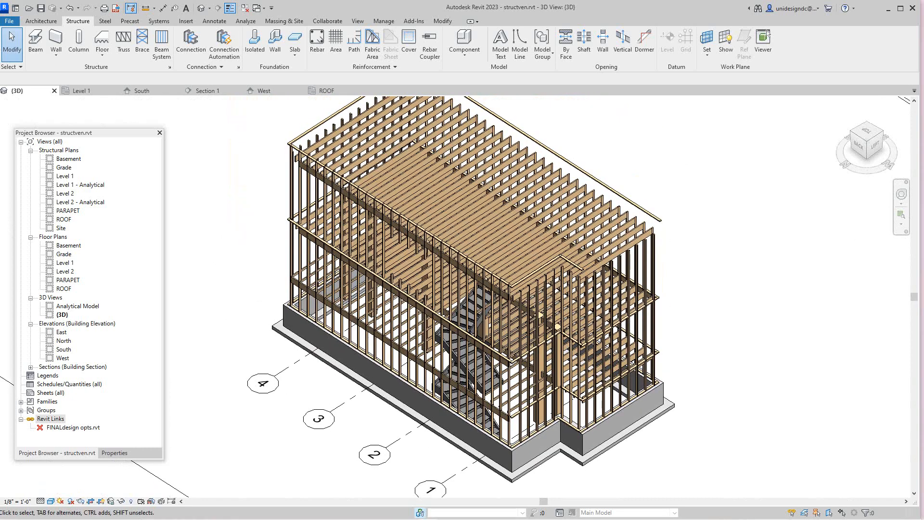
pyautogui.scroll(-1, 507, 491)
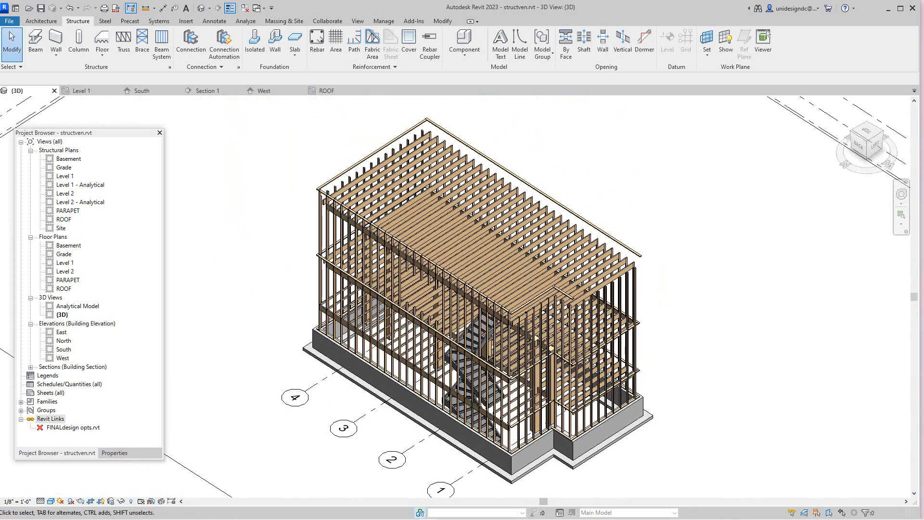
pyautogui.moveTo(510, 482); pyautogui.dragTo(508, 461, button='middle')
pyautogui.scroll(-1, 266, 407)
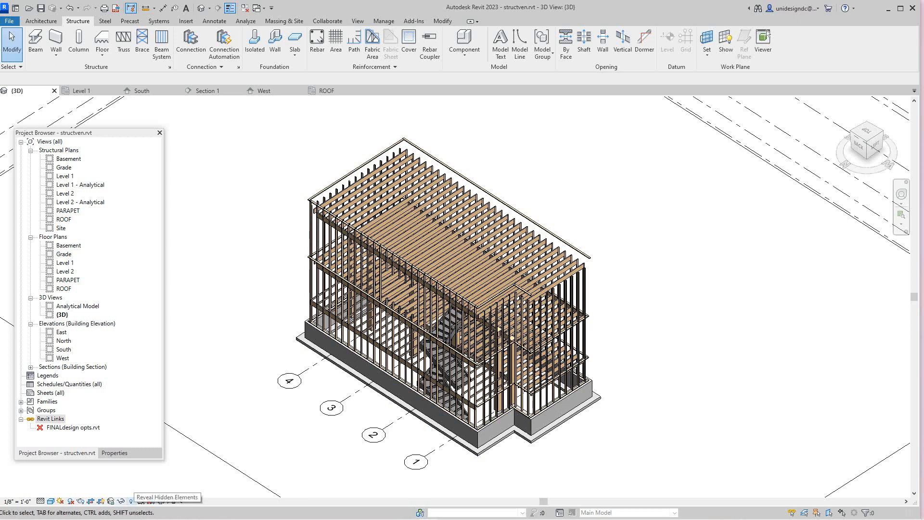
# Reveal the hidden elements in the 3D view and save the project at the save reminder.
pyautogui.click(131, 501)
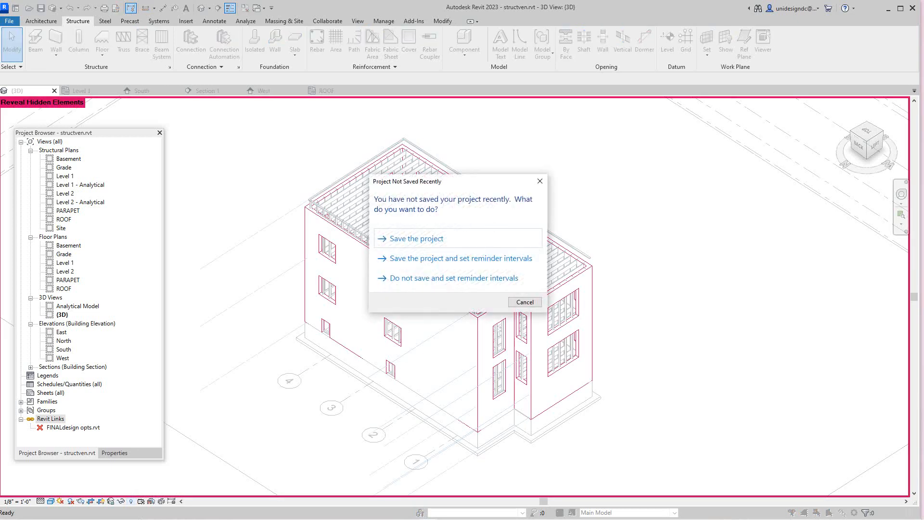
pyautogui.click(417, 238)
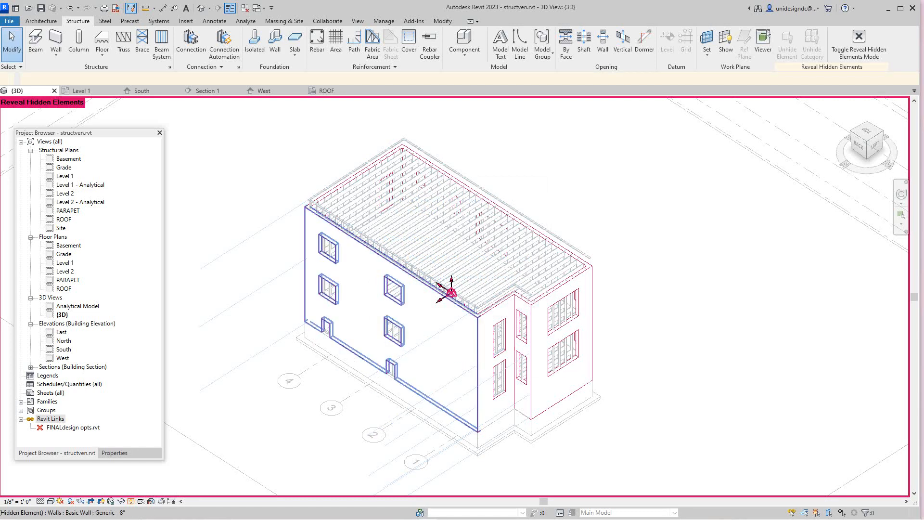
pyautogui.click(450, 290)
pyautogui.rightClick(437, 289)
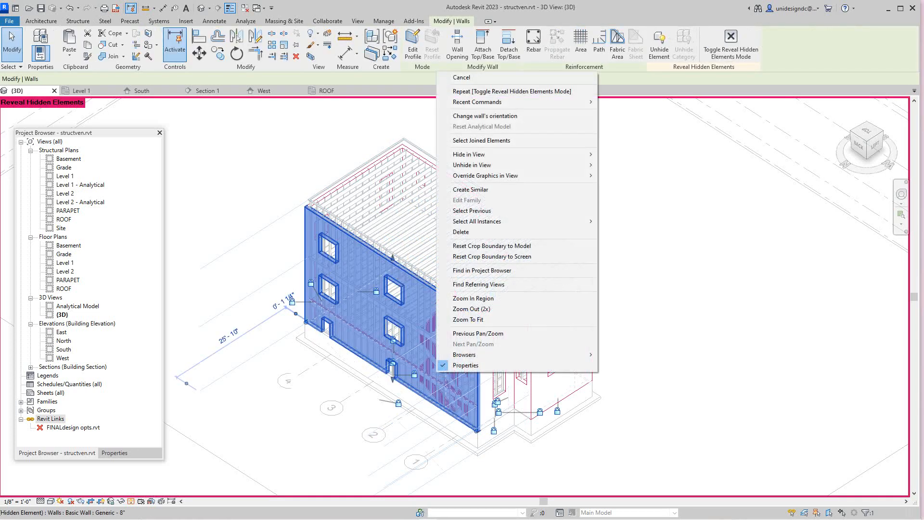
pyautogui.moveTo(477, 221)
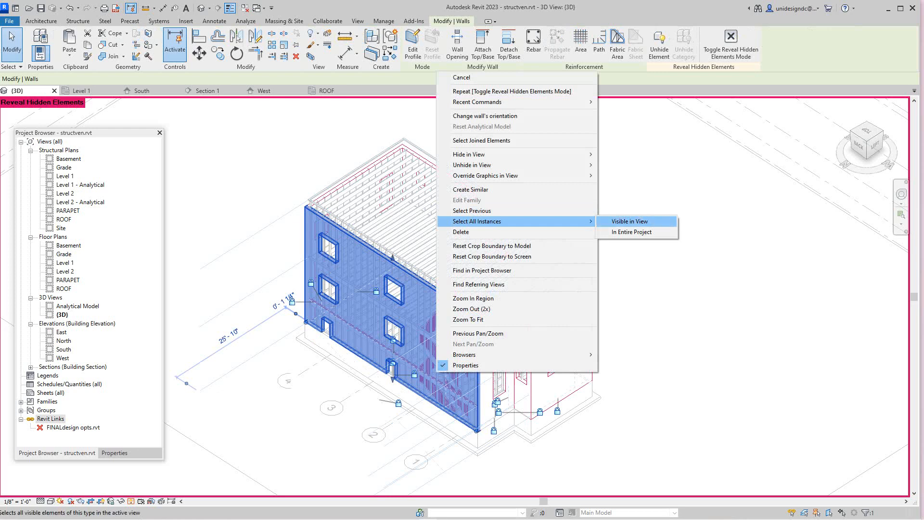
pyautogui.click(630, 221)
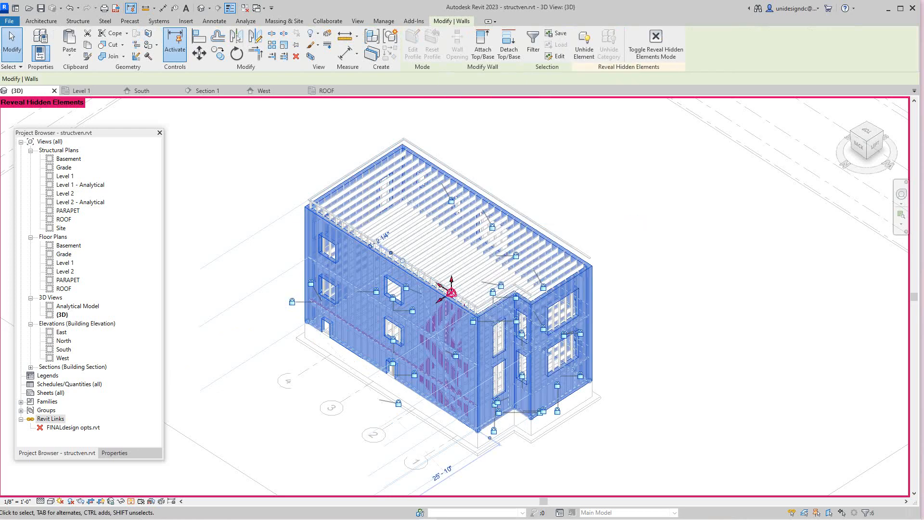
pyautogui.press('Escape')
pyautogui.scroll(-1, 500, 429)
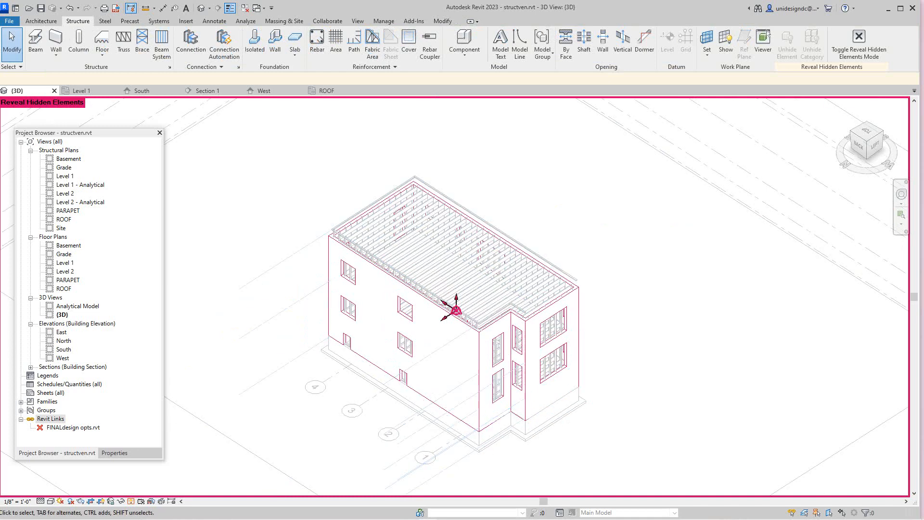
pyautogui.click(131, 501)
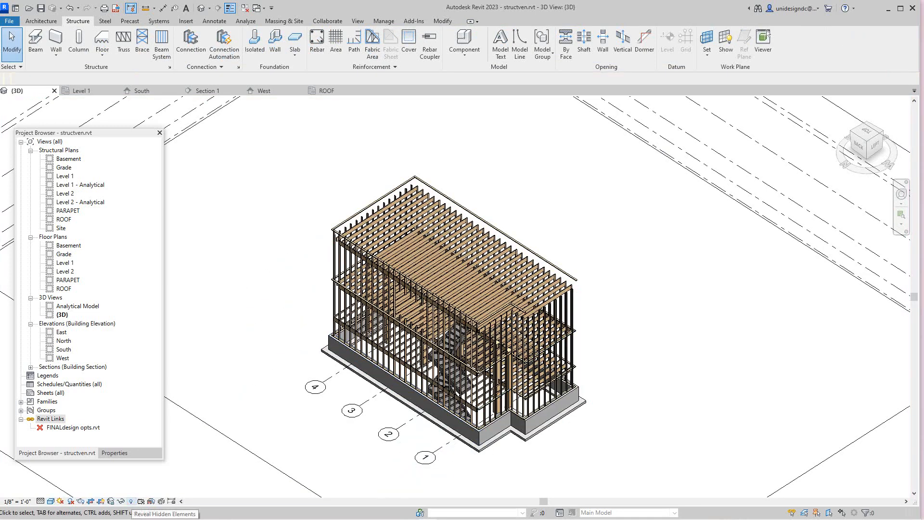
# Reveal hidden elements, unhide every Generic - 8" exterior wall in the project in this 3D view, and leave the reveal mode.
pyautogui.click(131, 501)
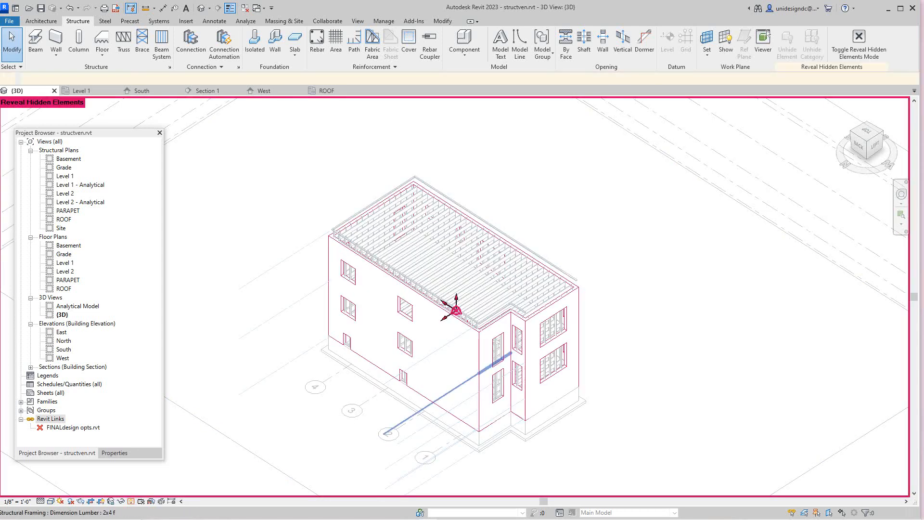
pyautogui.rightClick(456, 310)
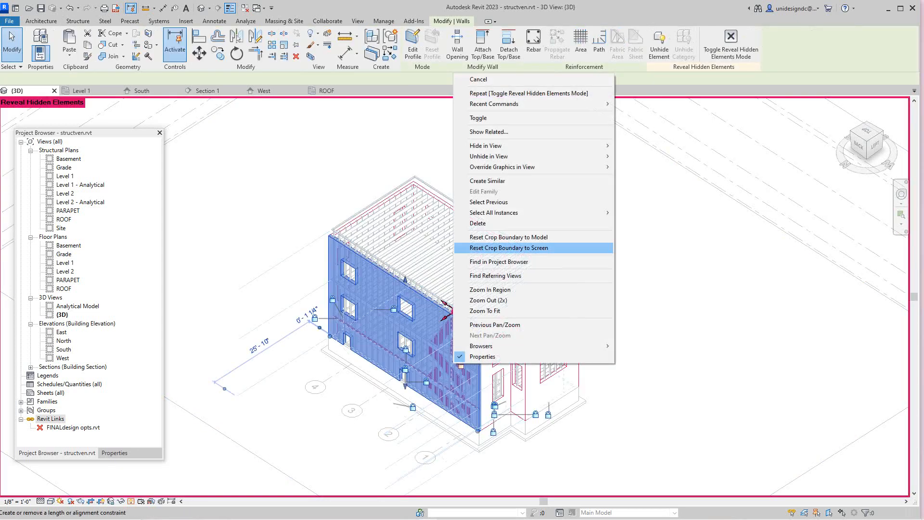
pyautogui.moveTo(505, 212)
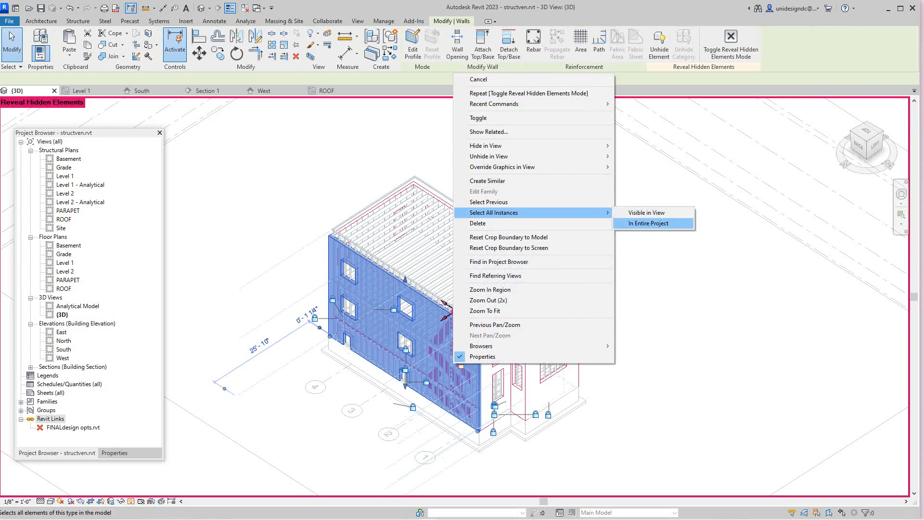
pyautogui.click(648, 223)
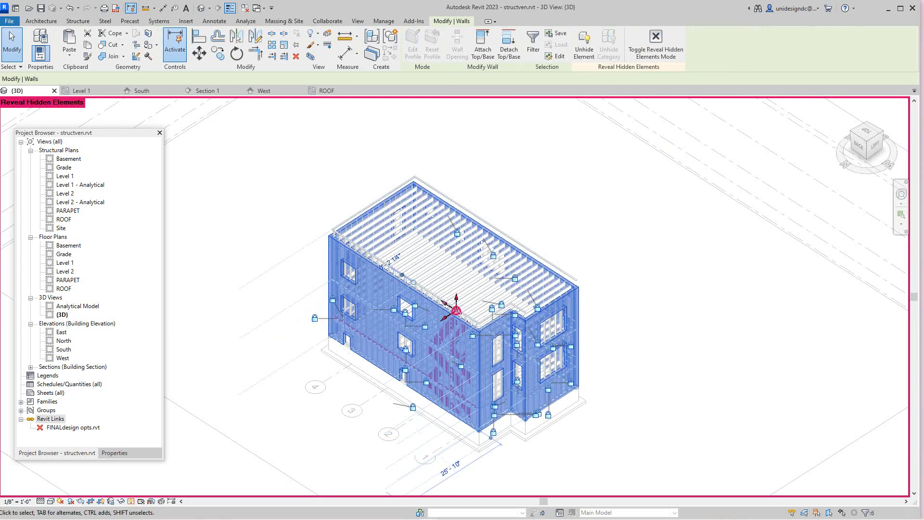
pyautogui.rightClick(616, 65)
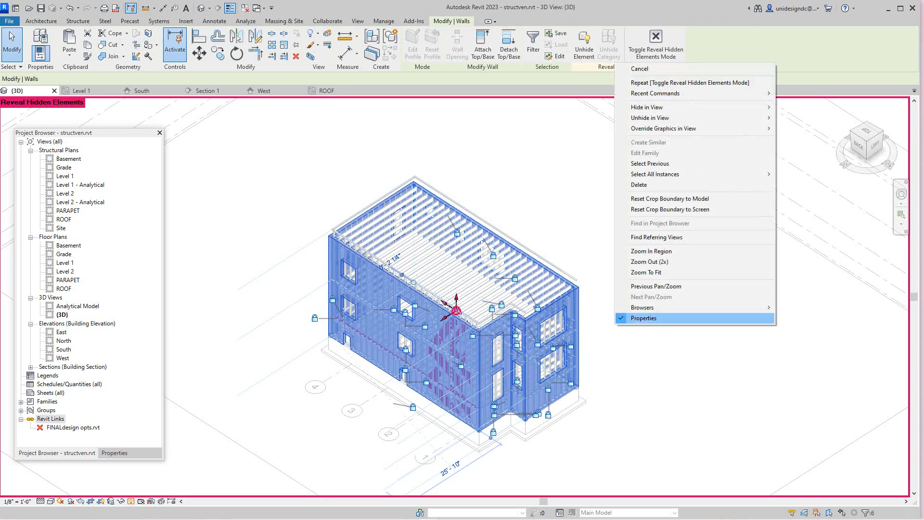
pyautogui.moveTo(664, 118)
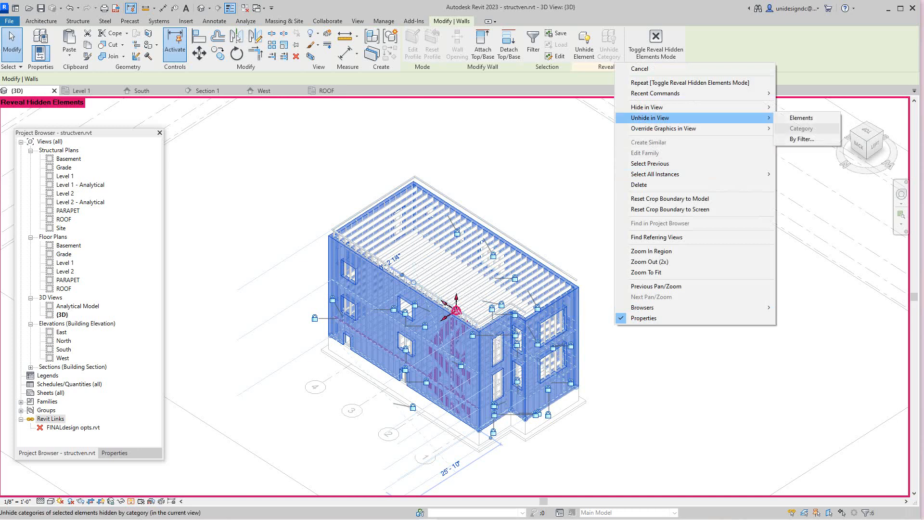
pyautogui.click(802, 117)
pyautogui.press('Escape')
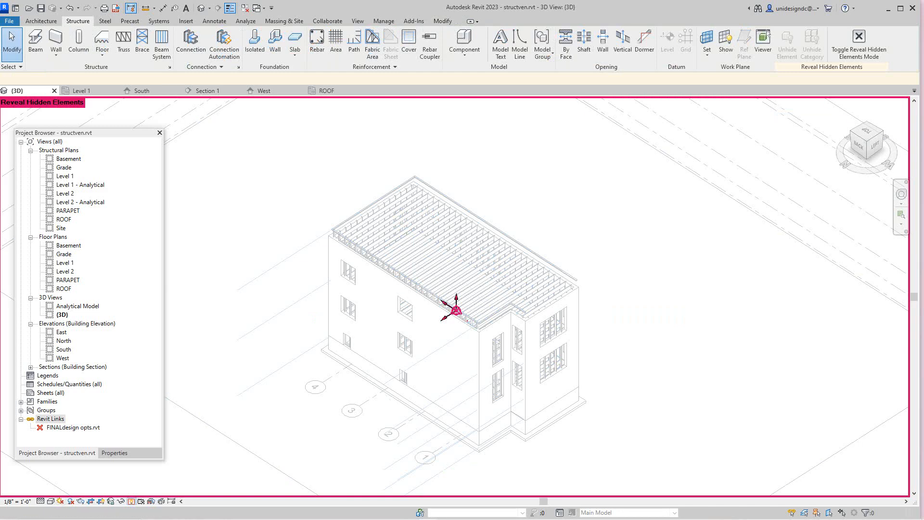
pyautogui.click(131, 501)
# Examine the exterior walls against the roof joists and parapet framing from the back and front of the 3D model.
pyautogui.scroll(3, 614, 338)
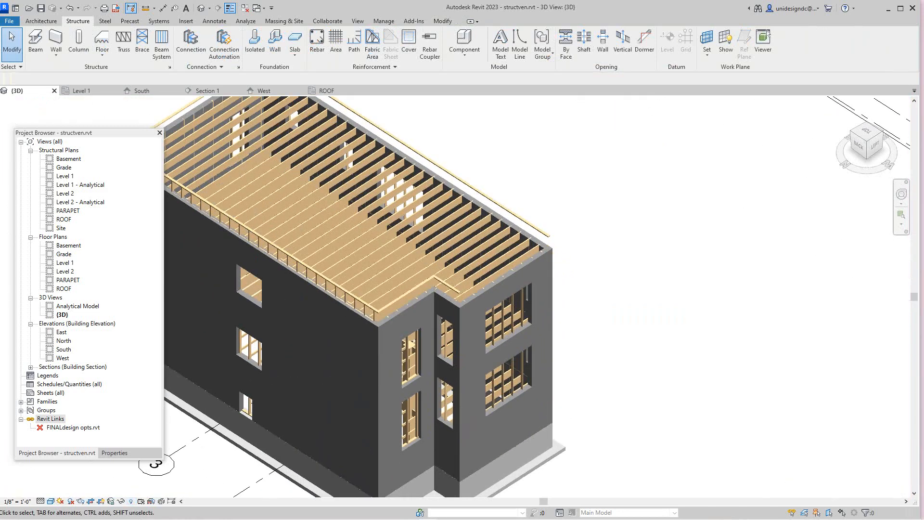
pyautogui.scroll(2, 510, 315)
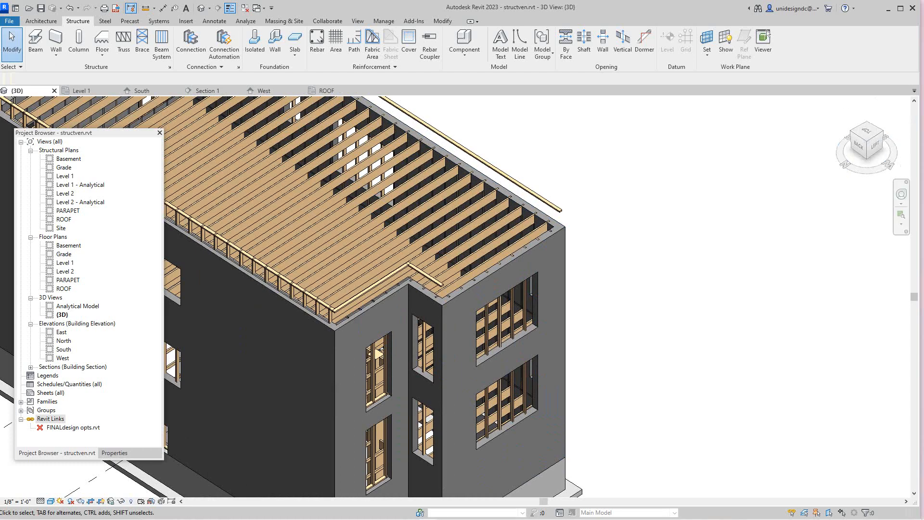
pyautogui.scroll(-2, 718, 266)
pyautogui.scroll(1, 402, 277)
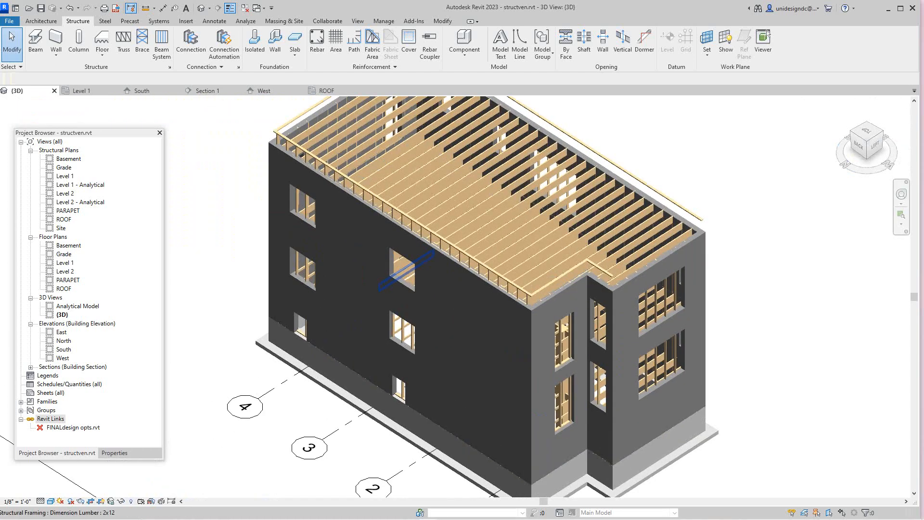
pyautogui.scroll(1, 403, 274)
pyautogui.scroll(-2, 395, 322)
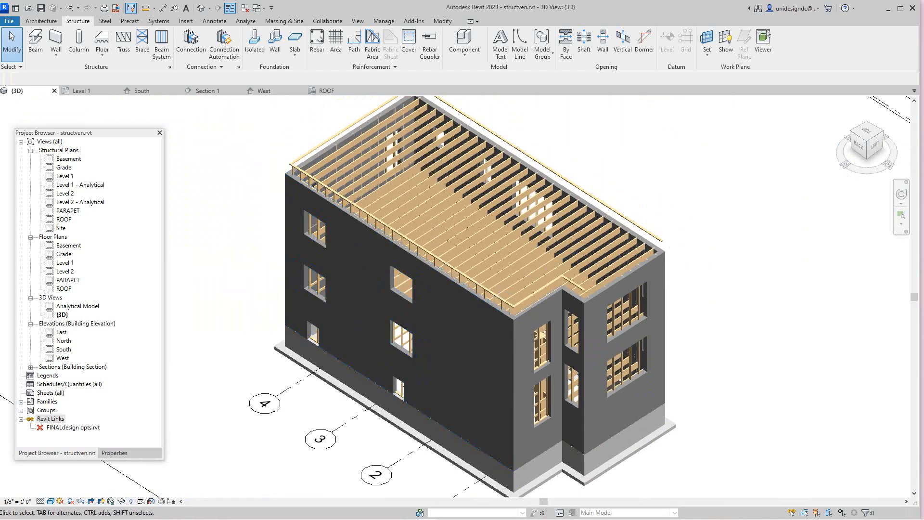
pyautogui.moveTo(875, 144)
pyautogui.mouseDown()
pyautogui.moveTo(805, 155)
pyautogui.moveTo(801, 143)
pyautogui.moveTo(906, 149)
pyautogui.moveTo(861, 160)
pyautogui.moveTo(833, 150)
pyautogui.mouseUp()
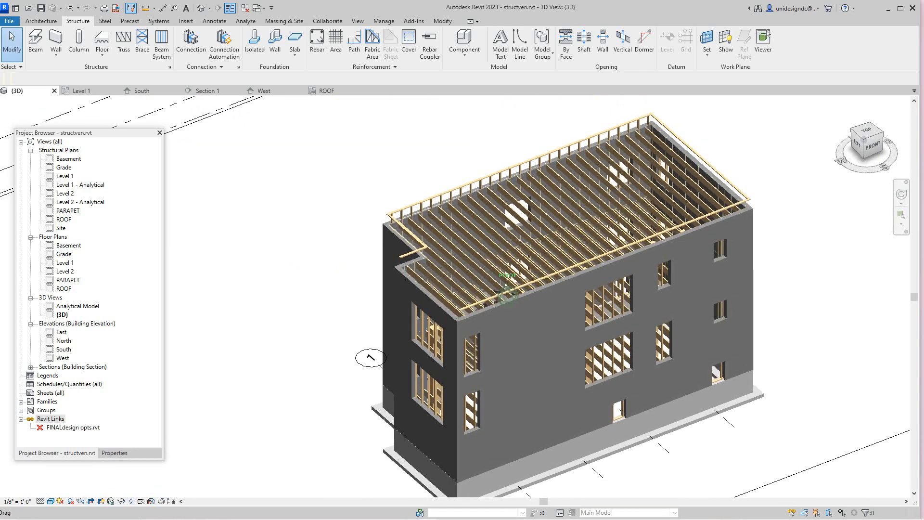
pyautogui.scroll(2, 678, 337)
pyautogui.moveTo(679, 337); pyautogui.dragTo(617, 342, button='middle')
pyautogui.scroll(1, 566, 275)
pyautogui.scroll(-2, 597, 347)
pyautogui.scroll(-3, 618, 266)
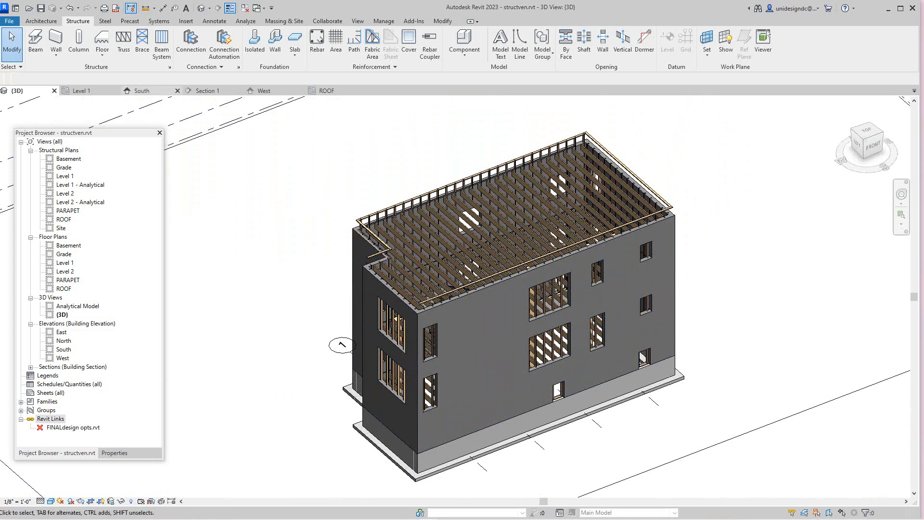
# Switch to the South elevation and set its visual style to Shaded.
pyautogui.click(142, 91)
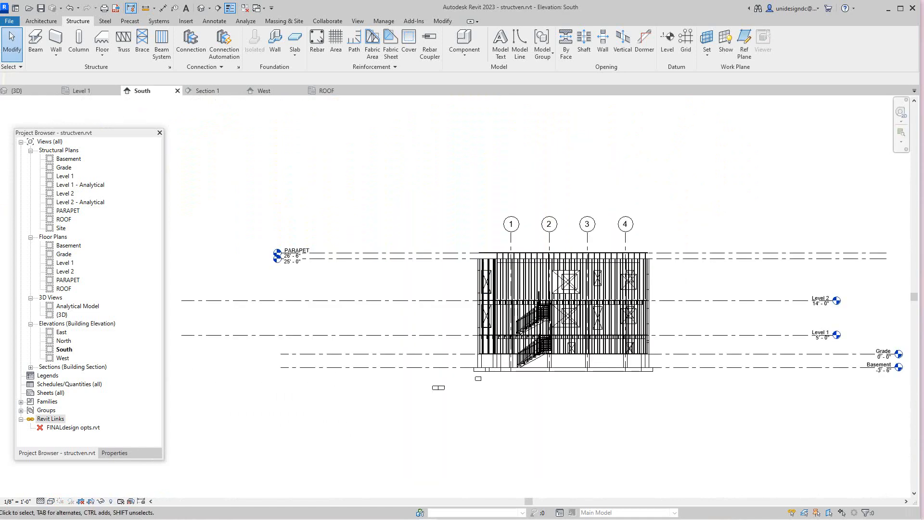
pyautogui.click(50, 501)
pyautogui.click(79, 462)
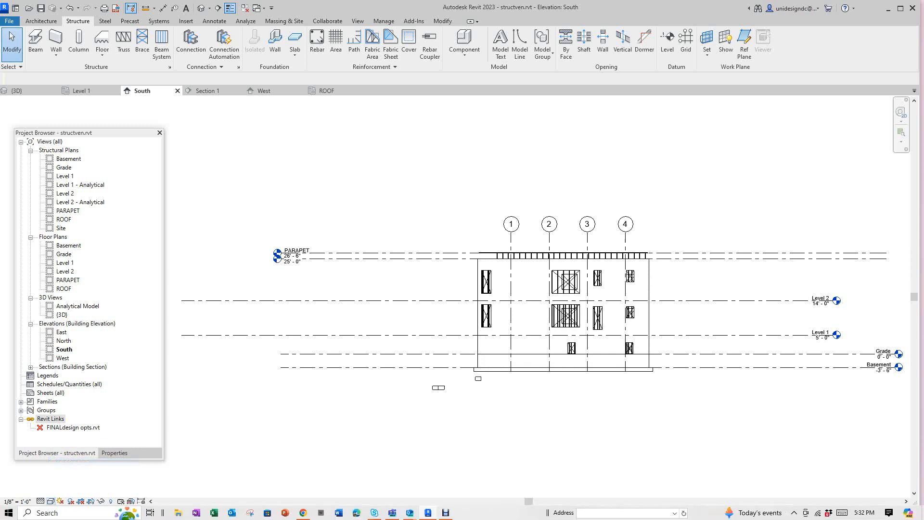
pyautogui.click(50, 501)
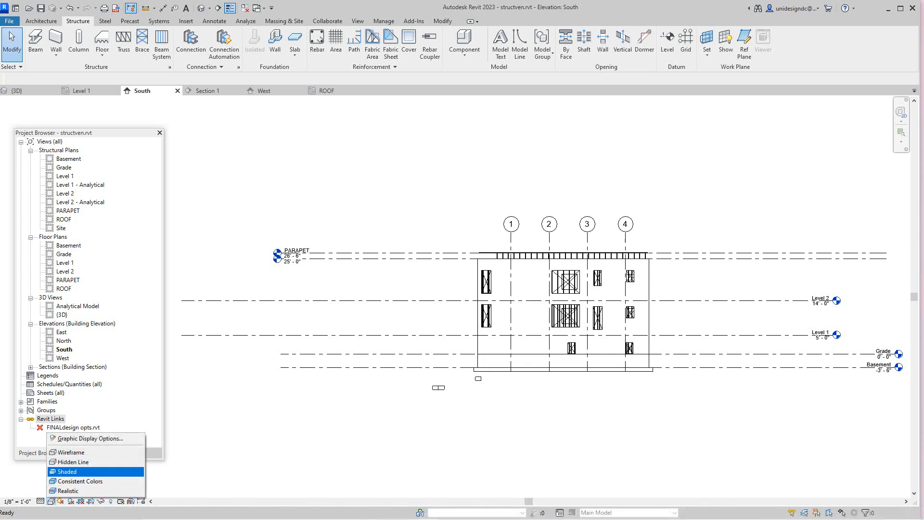
pyautogui.click(79, 471)
# Edit the boundary of the beam system between Level 2 and the roof, sketching a rectangle around the upper 7' x 6' window opening.
pyautogui.scroll(5, 606, 286)
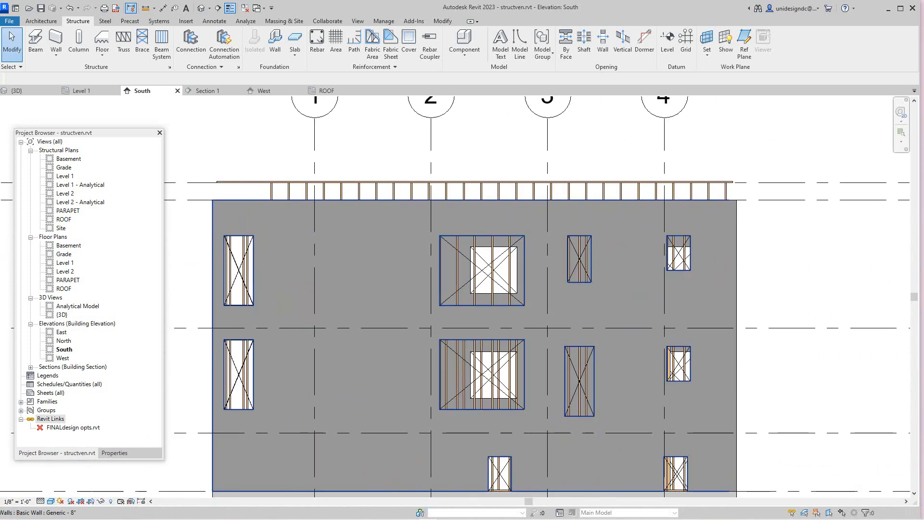
pyautogui.scroll(-3, 637, 271)
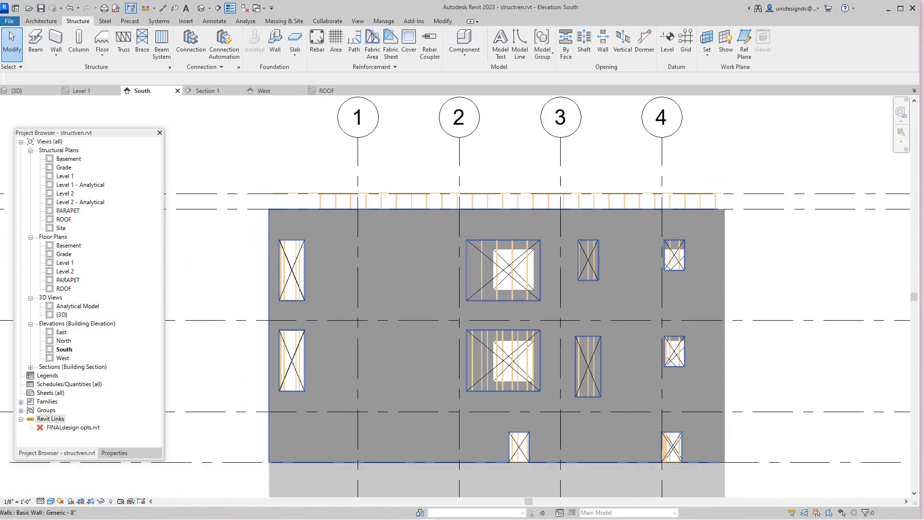
pyautogui.scroll(-1, 390, 298)
pyautogui.scroll(3, 435, 307)
pyautogui.moveTo(560, 257); pyautogui.dragTo(520, 280, button='middle')
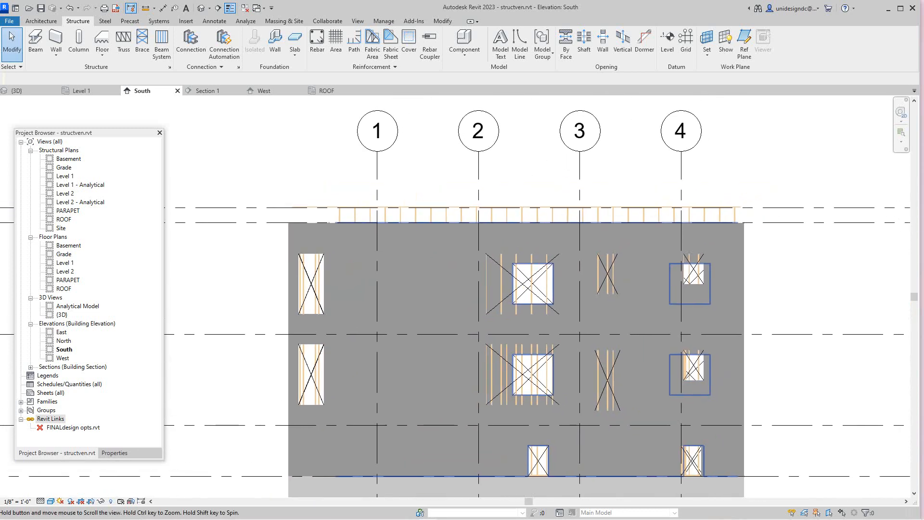
pyautogui.scroll(1, 521, 280)
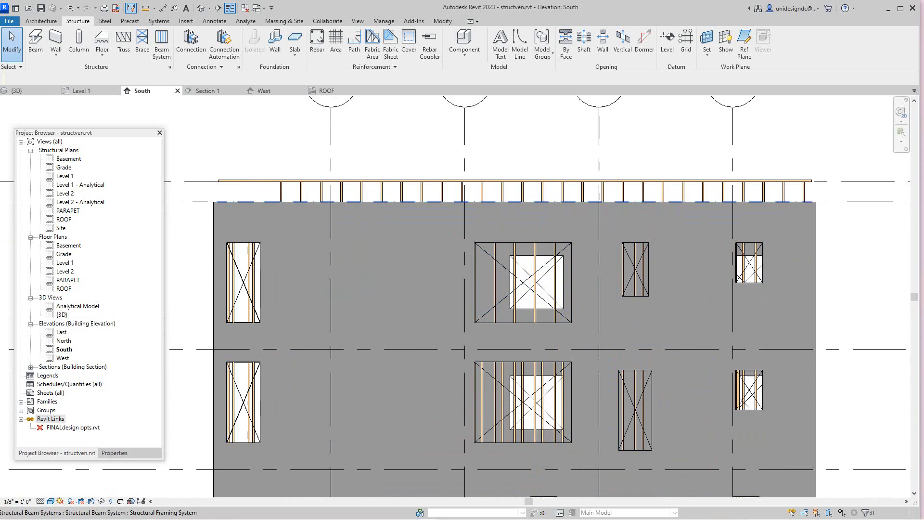
pyautogui.click(547, 202)
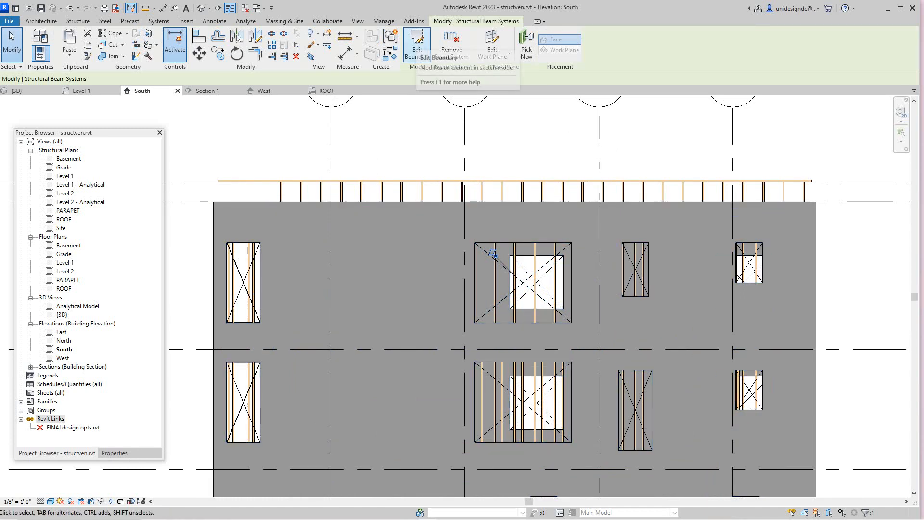
pyautogui.click(417, 46)
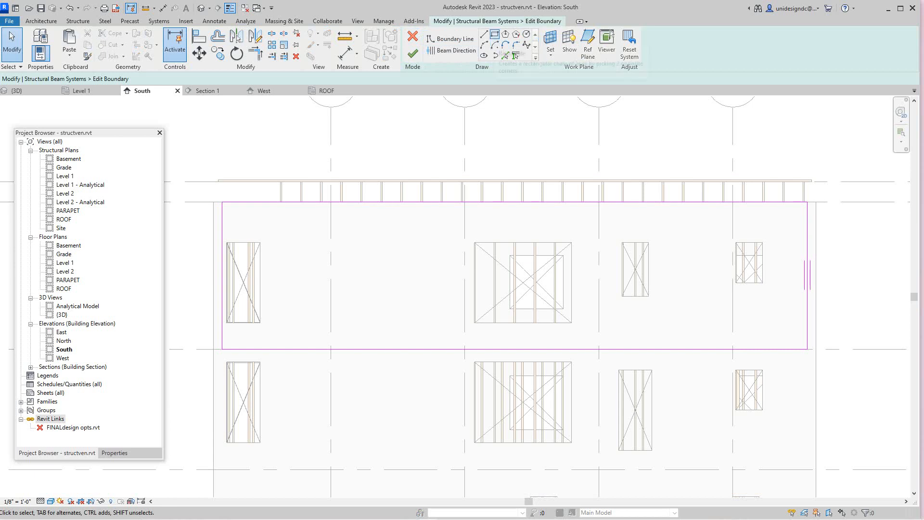
pyautogui.click(495, 34)
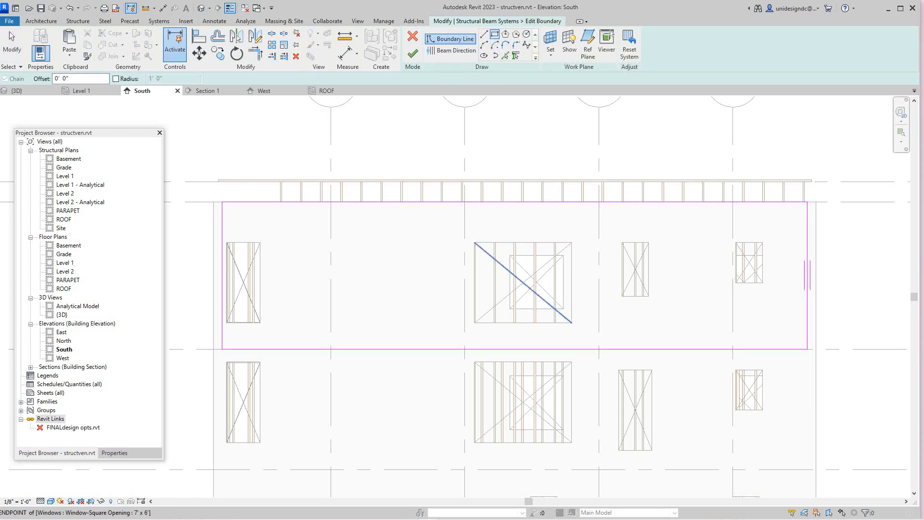
pyautogui.click(474, 242)
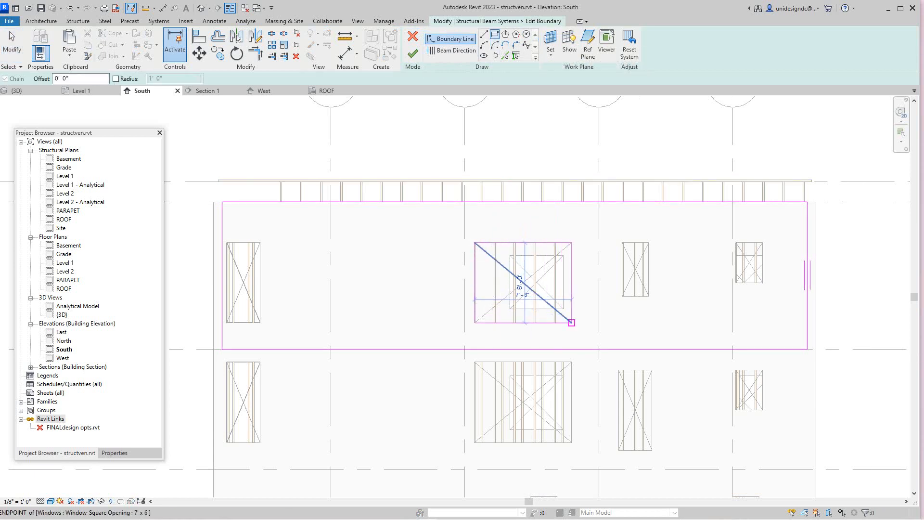
pyautogui.click(571, 323)
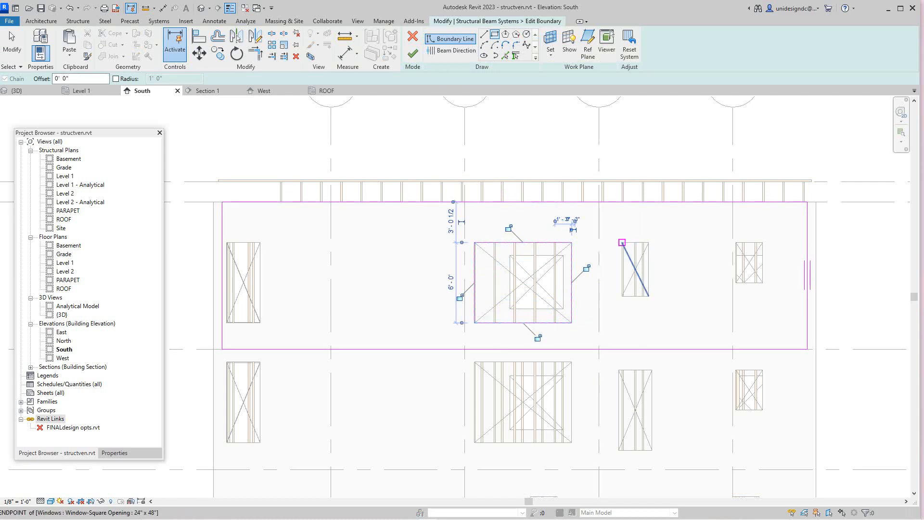
# Sketch boundary rectangles around the other three upper-storey window openings, then finish the beam system boundary edit and deselect it.
pyautogui.click(622, 243)
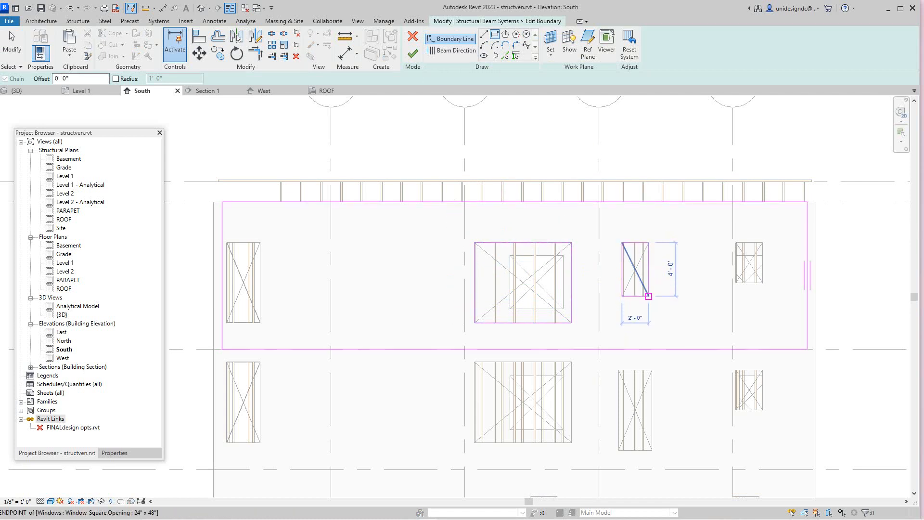
pyautogui.click(649, 296)
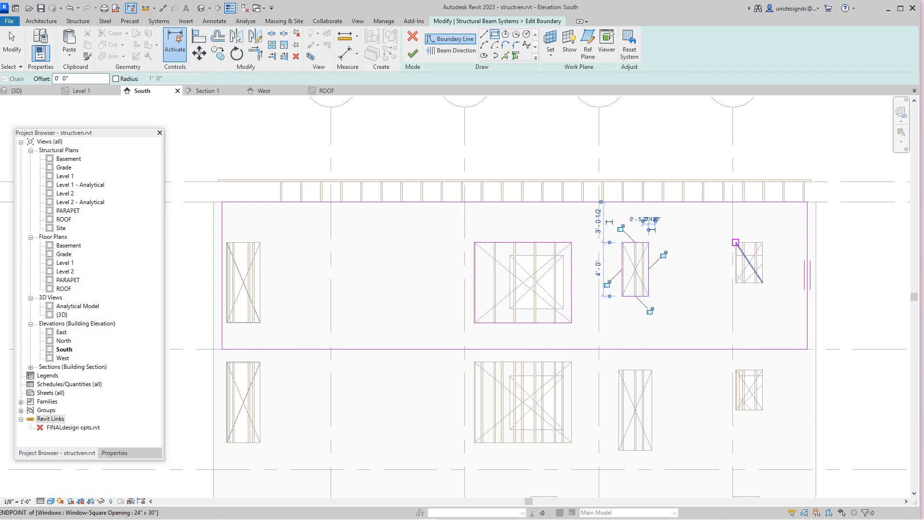
pyautogui.click(737, 243)
pyautogui.click(762, 282)
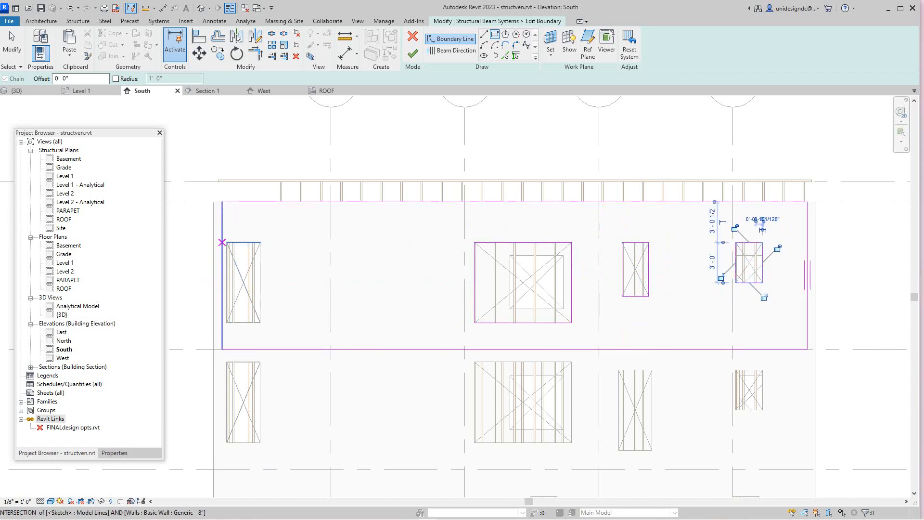
pyautogui.click(227, 243)
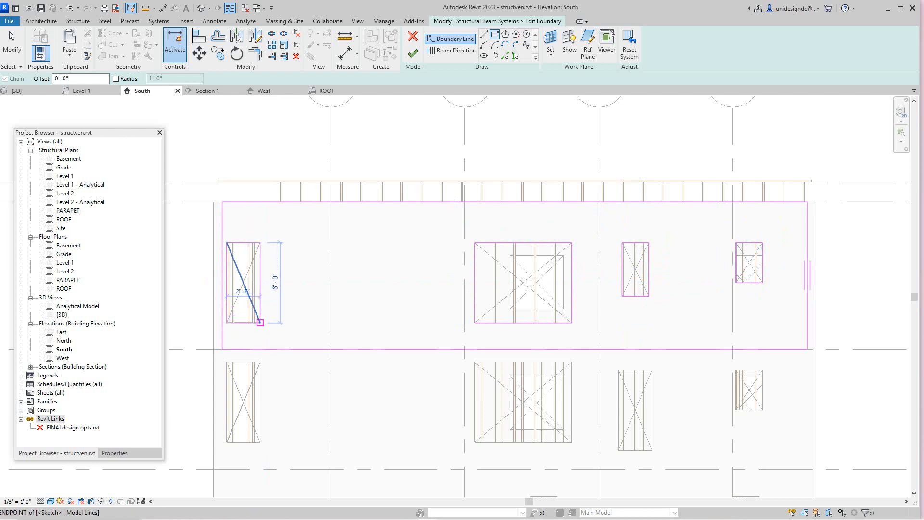
pyautogui.click(260, 322)
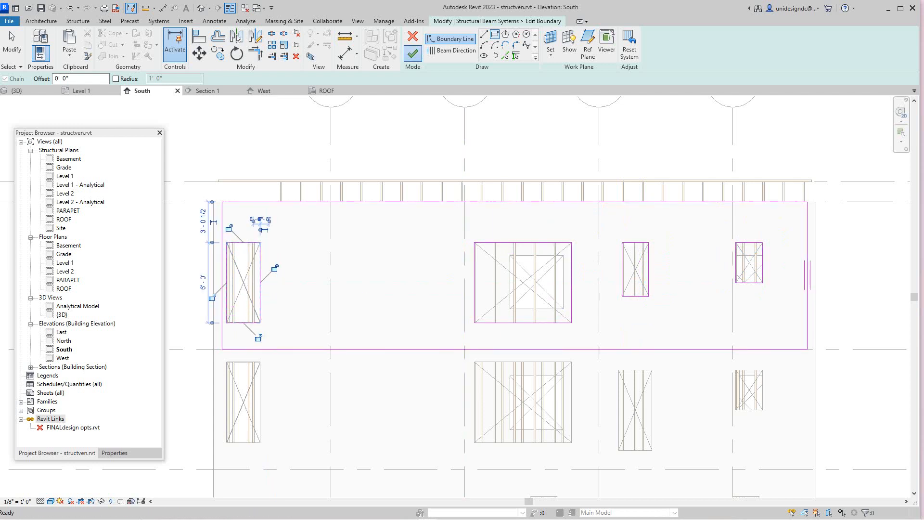
pyautogui.click(412, 53)
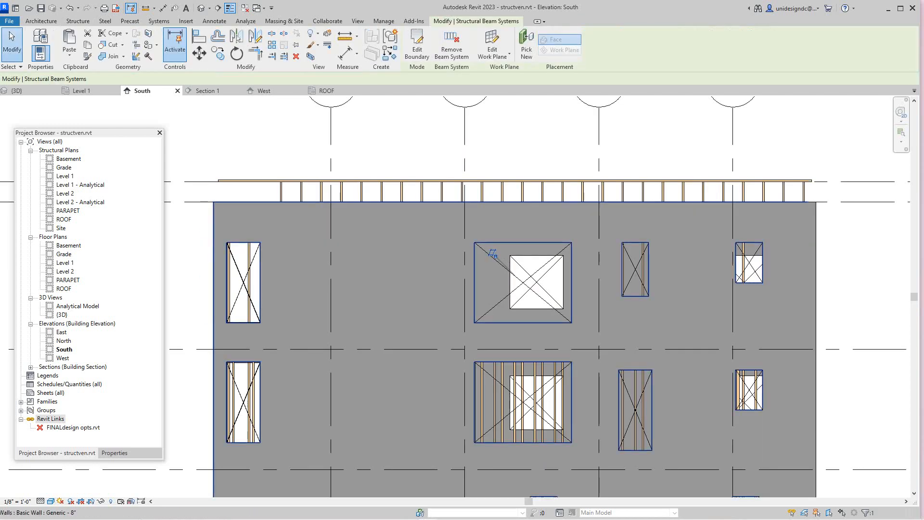
pyautogui.scroll(3, 662, 182)
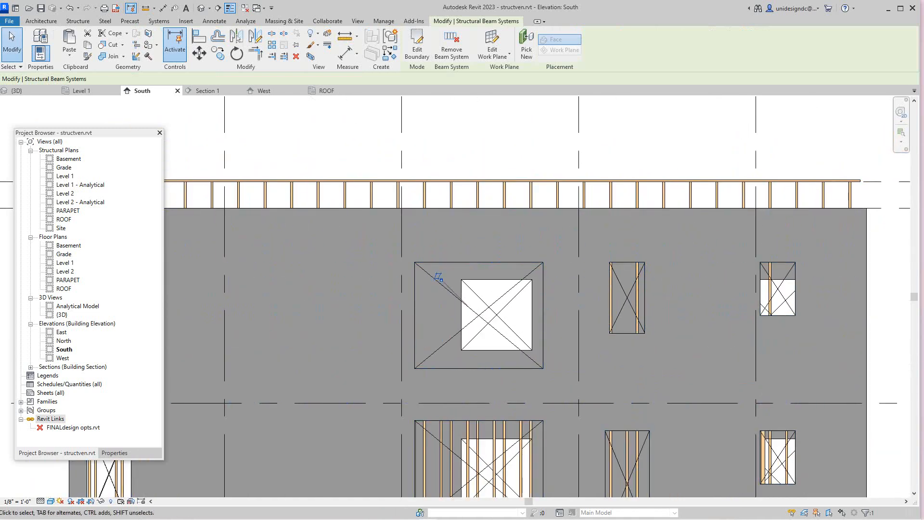
pyautogui.press('Escape')
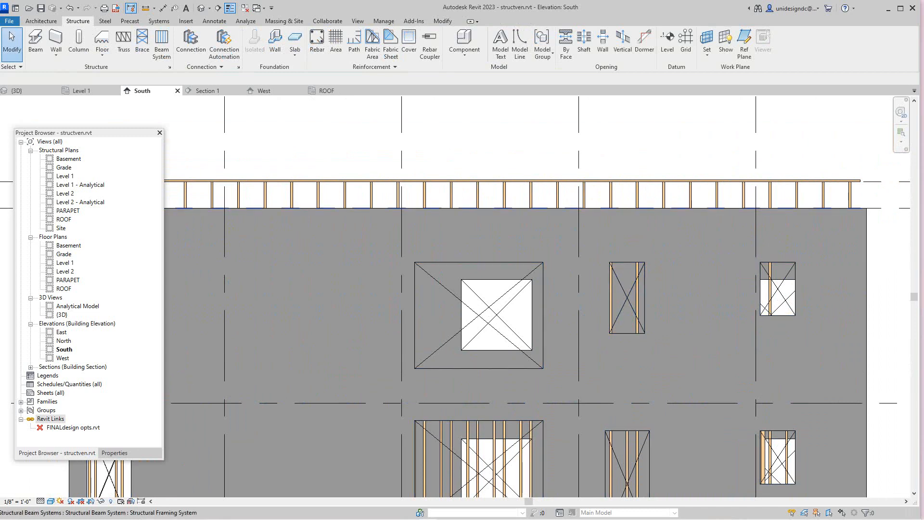
pyautogui.click(445, 187)
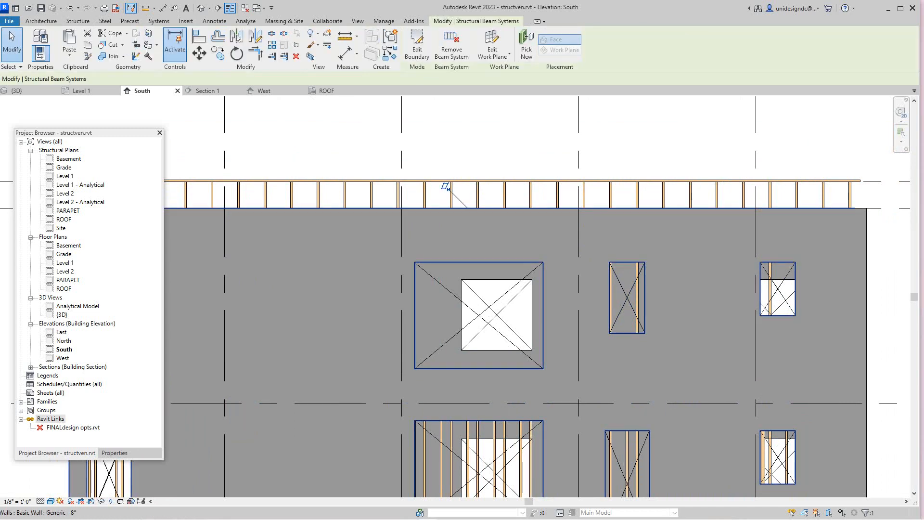
pyautogui.press('Escape')
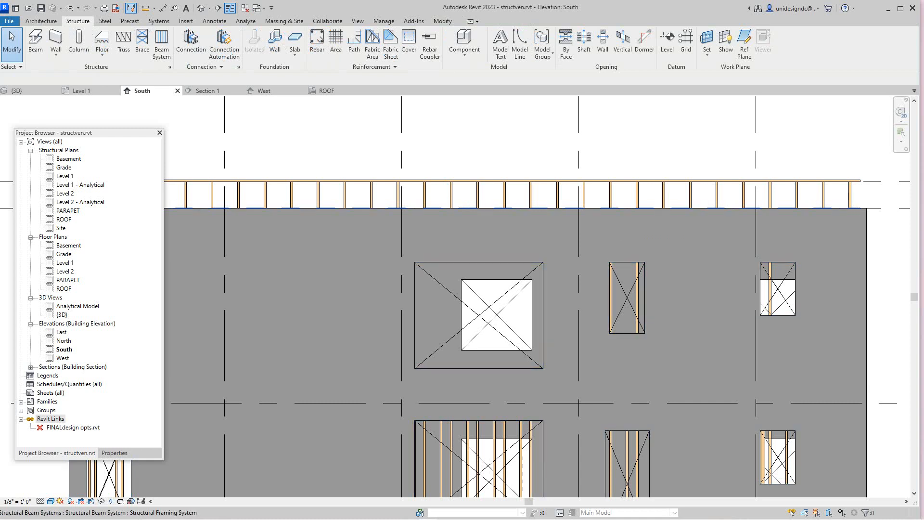
pyautogui.click(613, 208)
pyautogui.press('Escape')
pyautogui.click(443, 183)
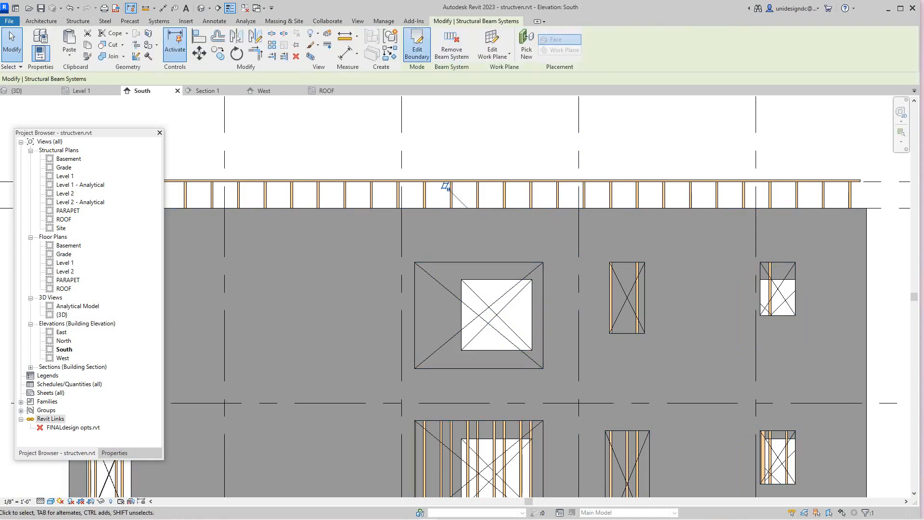
pyautogui.click(417, 46)
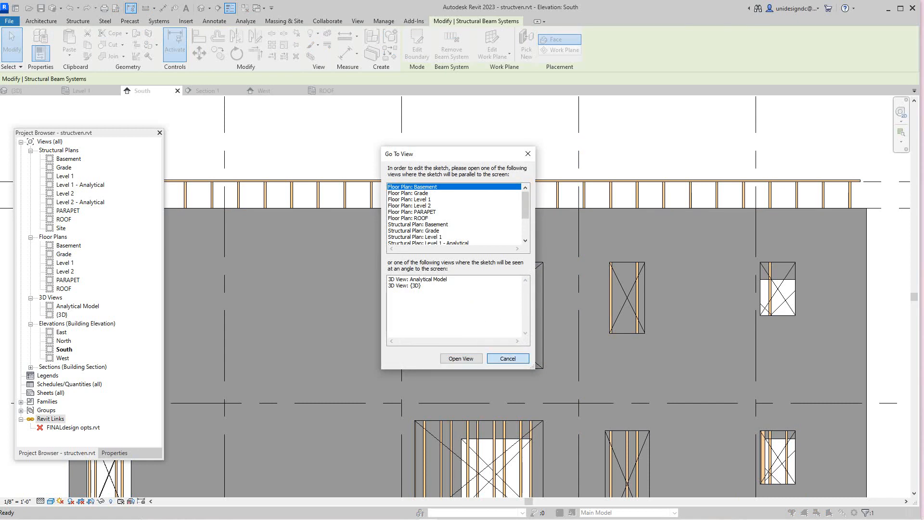
pyautogui.click(508, 359)
# Undo the beam system boundary edits and the Shaded visual style of the South elevation.
pyautogui.scroll(-5, 509, 309)
pyautogui.scroll(1, 508, 310)
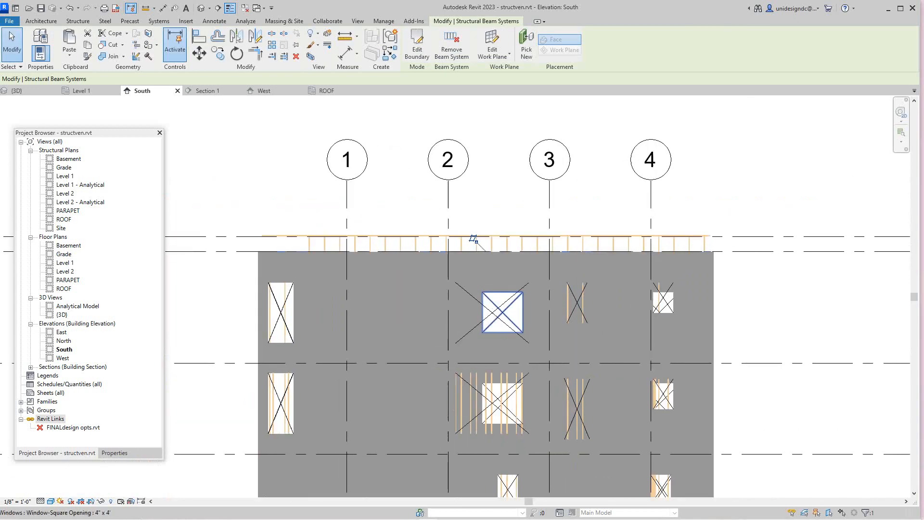
pyautogui.scroll(1, 506, 303)
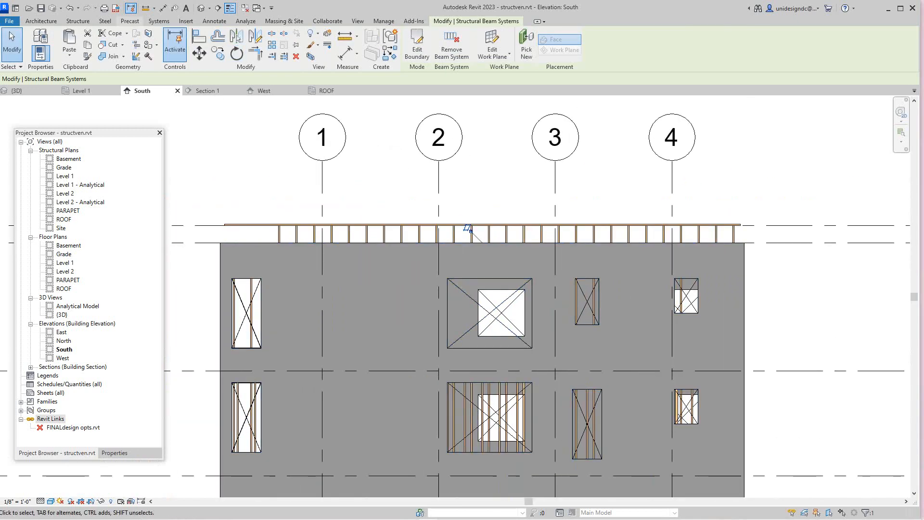
pyautogui.click(70, 8)
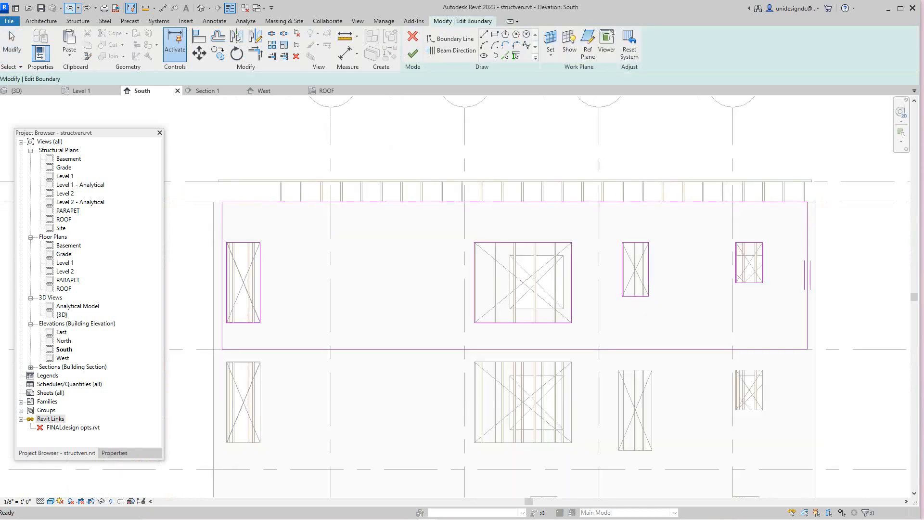
pyautogui.click(70, 8)
pyautogui.click(70, 8)
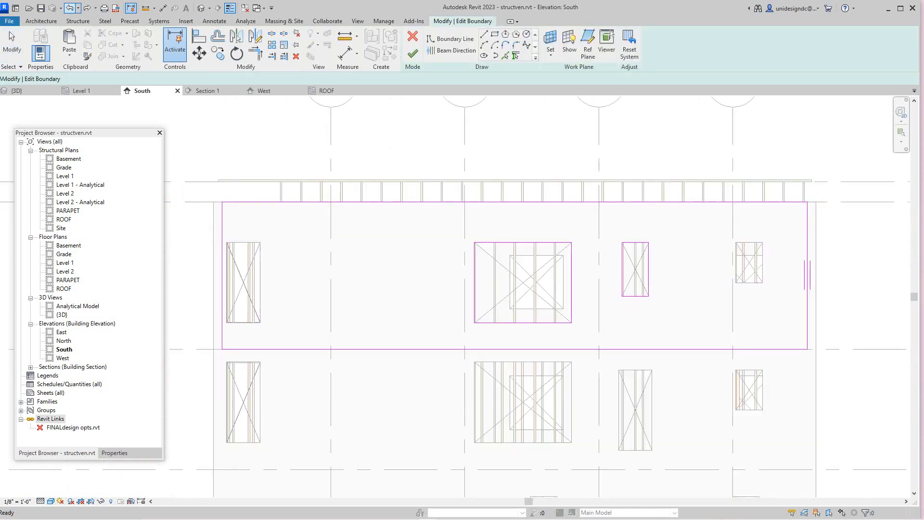
pyautogui.click(70, 8)
pyautogui.click(70, 9)
pyautogui.click(70, 8)
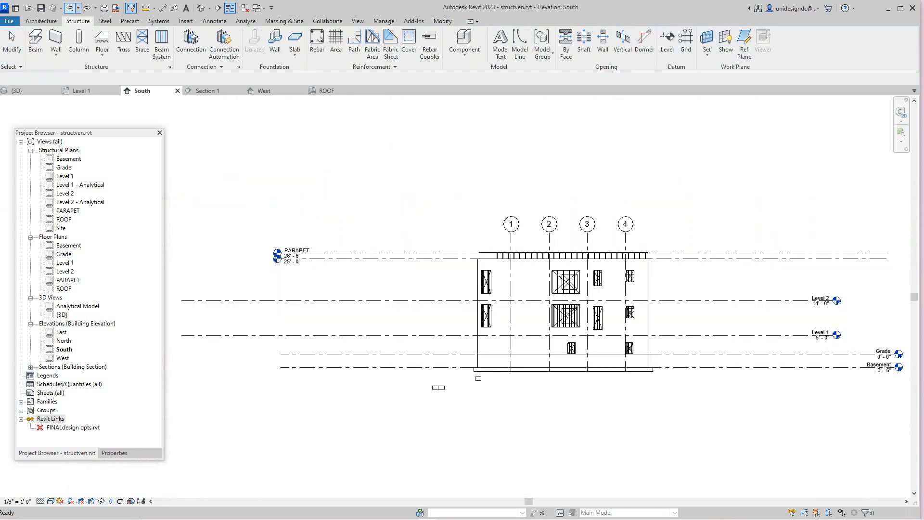
# Set the South elevation's visual style to Shaded again.
pyautogui.scroll(5, 578, 283)
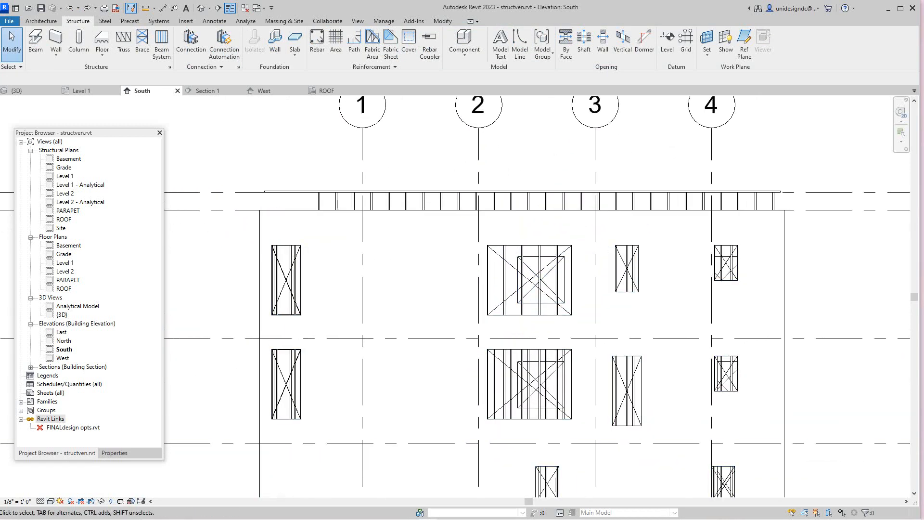
pyautogui.click(51, 501)
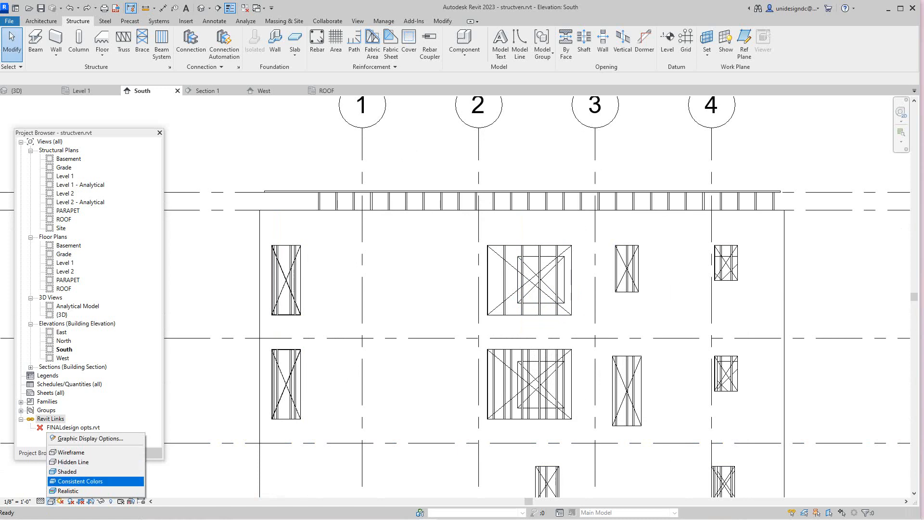
pyautogui.click(67, 471)
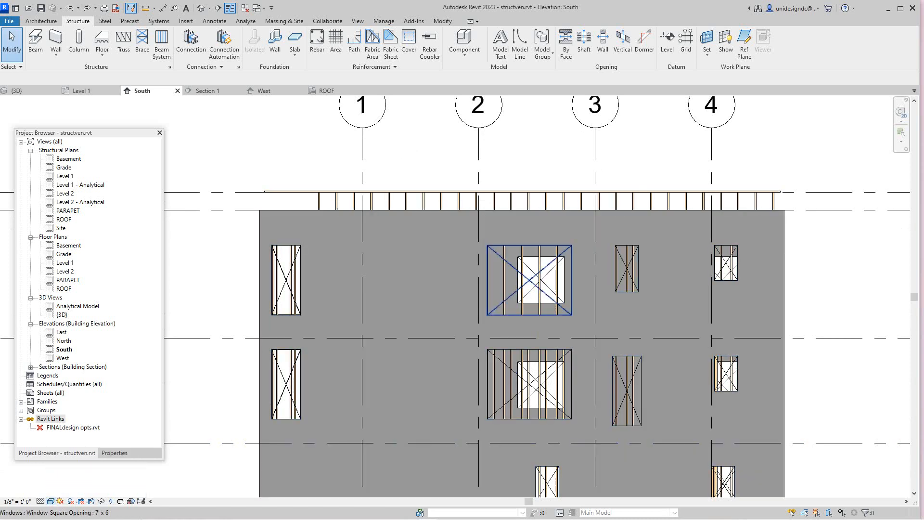
# Select the upper-storey wall's beam system, edit its boundary, and trace the corners of the upper 7' x 6' window opening with a rectangle.
pyautogui.press('Tab')
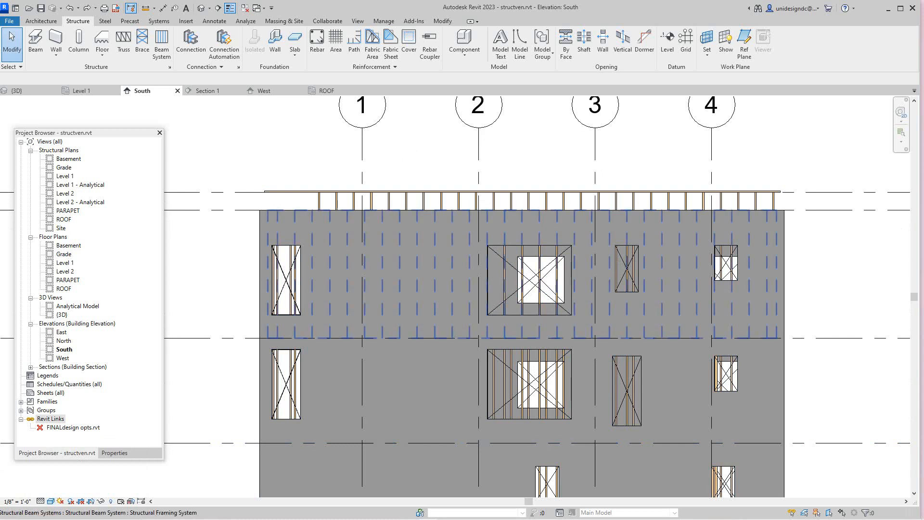
pyautogui.press('Tab')
pyautogui.press('Tab')
pyautogui.click(510, 211)
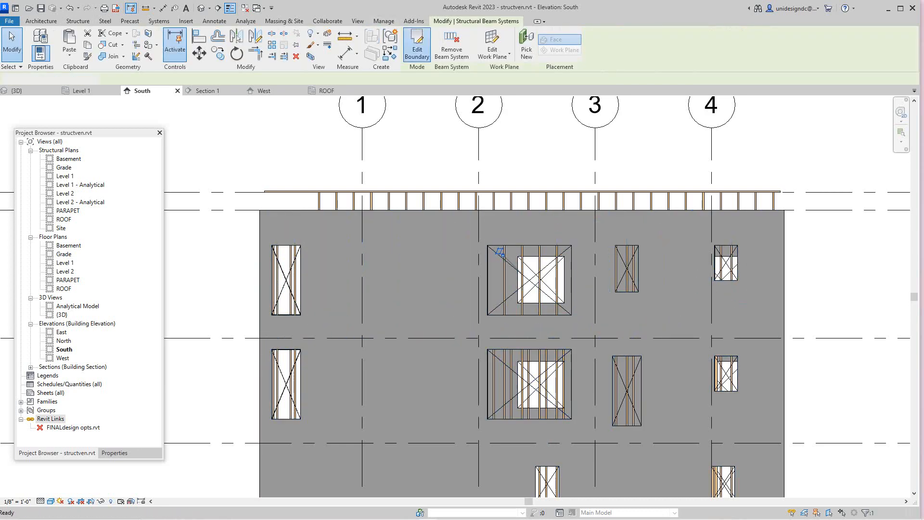
pyautogui.click(417, 45)
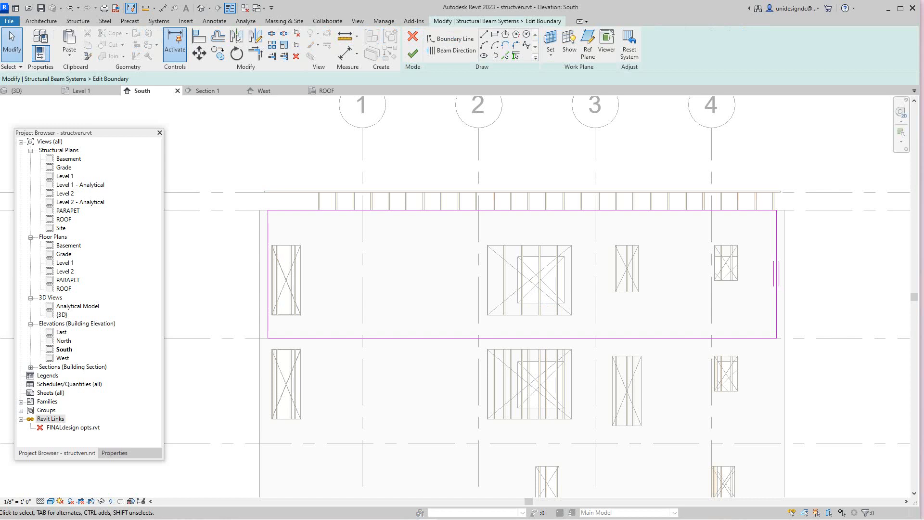
pyautogui.click(494, 34)
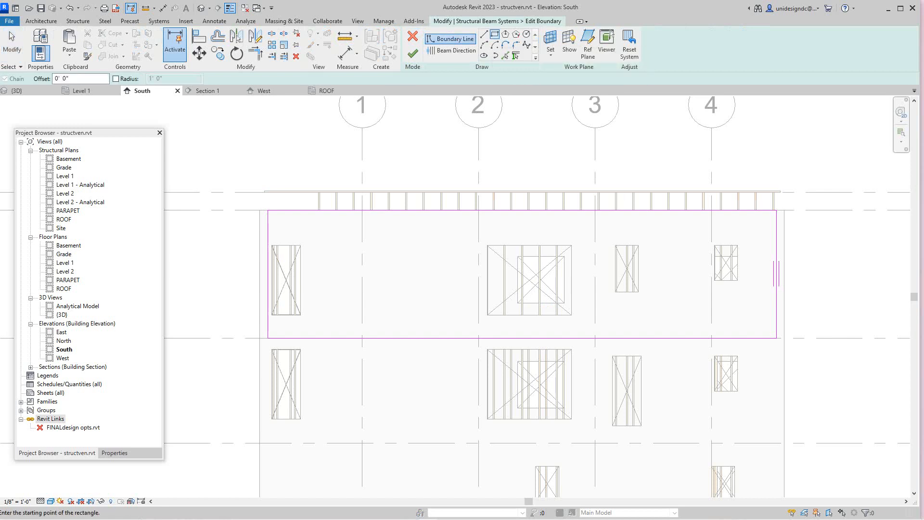
pyautogui.click(487, 245)
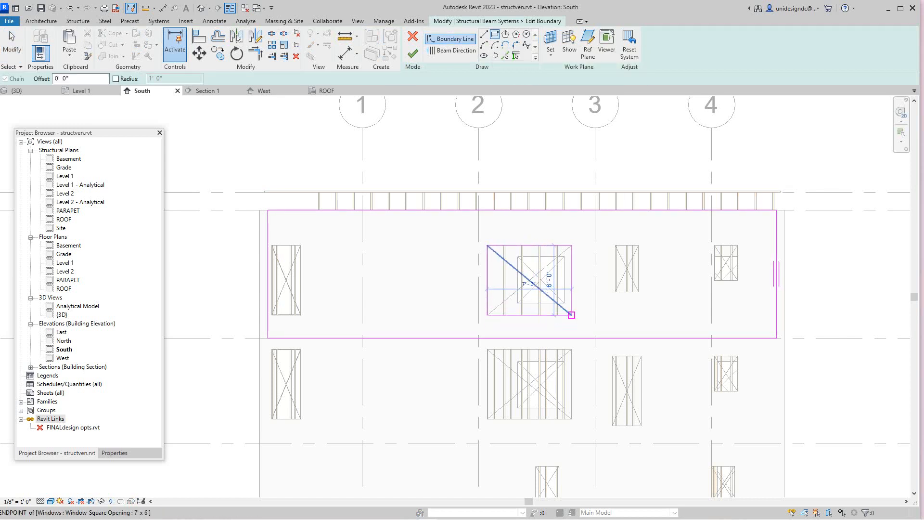
pyautogui.click(571, 315)
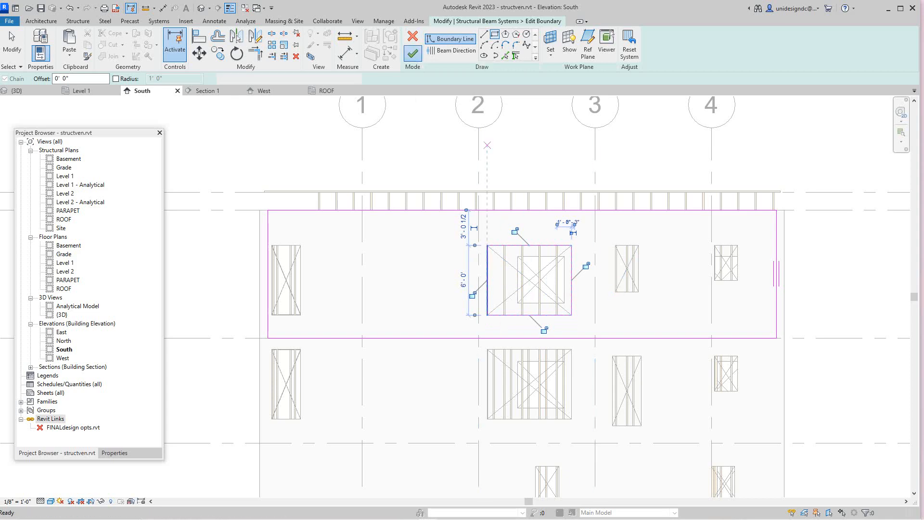
# Finish the boundary edit, then reopen it and cut out the upper-storey 24" x 48" window opening with a rectangle.
pyautogui.click(413, 54)
pyautogui.scroll(3, 632, 267)
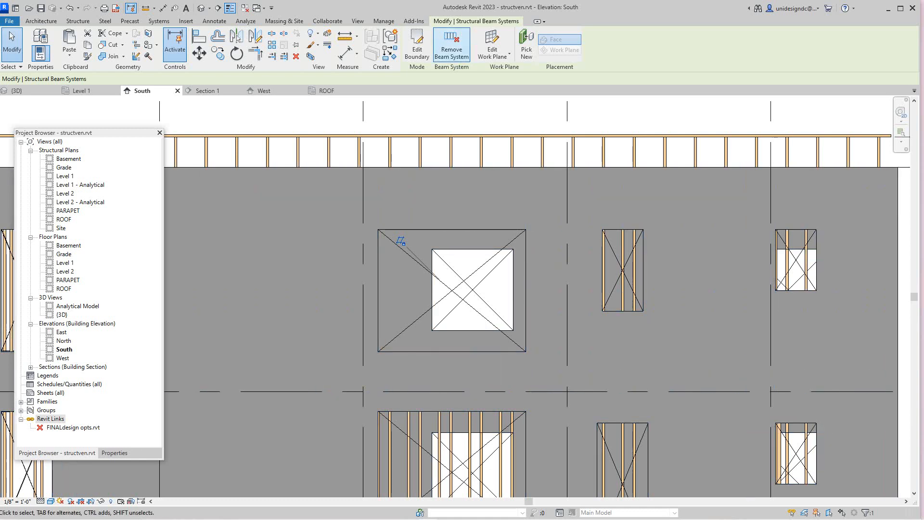
pyautogui.click(417, 46)
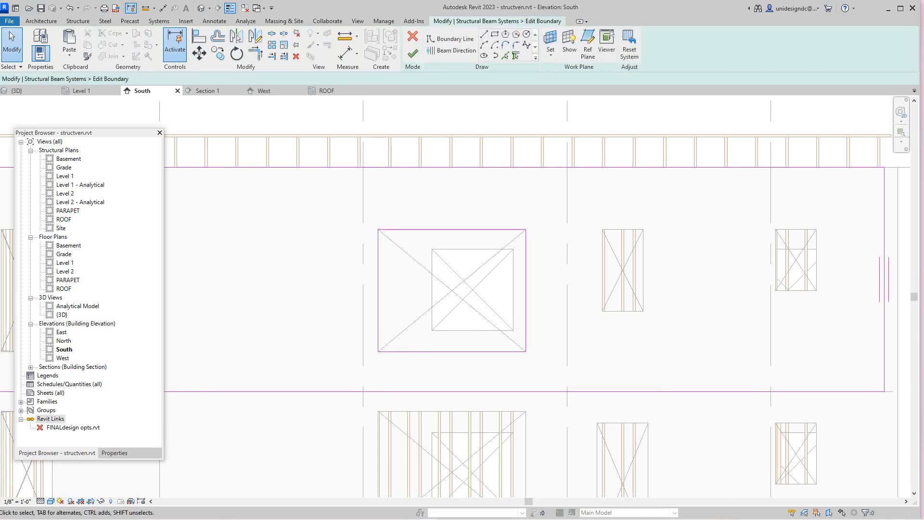
pyautogui.click(495, 34)
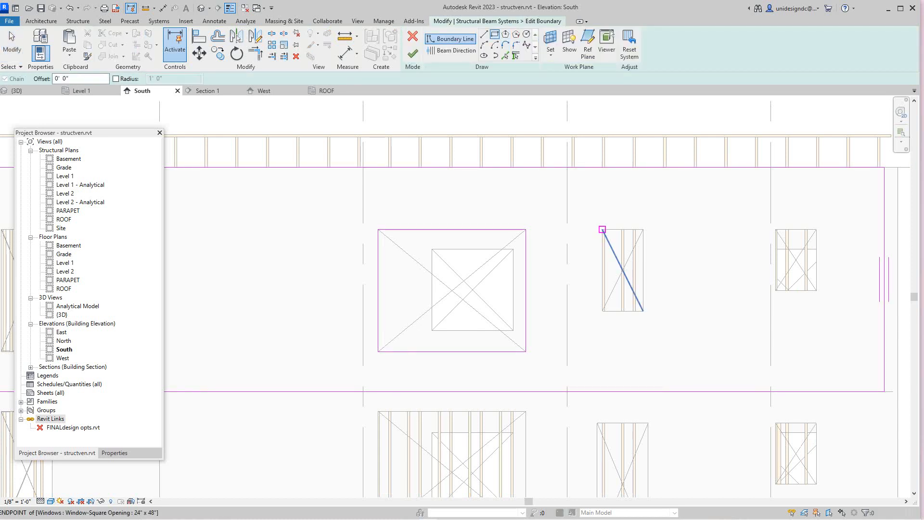
pyautogui.click(602, 229)
pyautogui.click(643, 311)
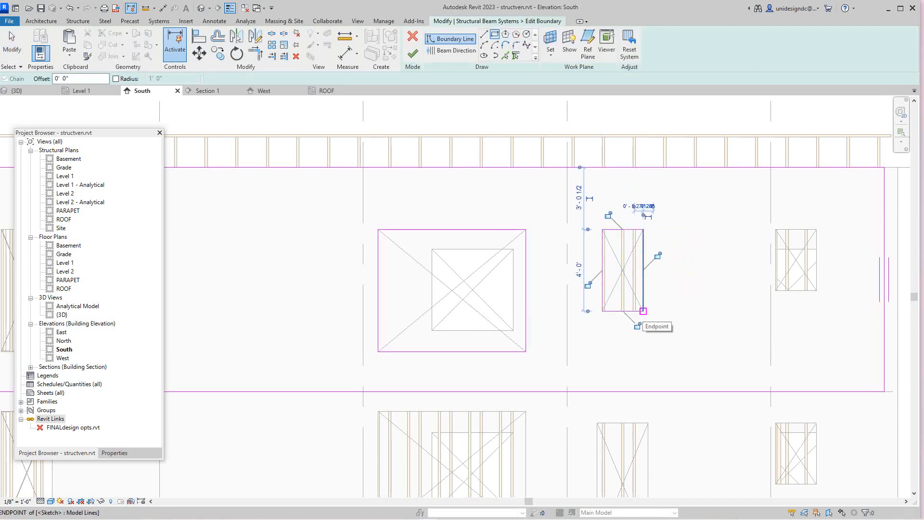
pyautogui.click(413, 54)
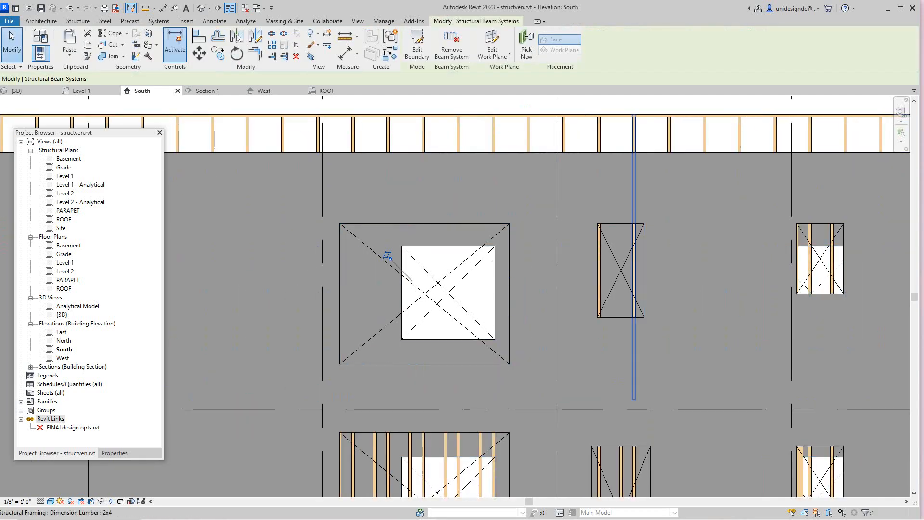
# Examine the upper-storey window cut-outs in the South elevation and in the 3D view, from the front and at an angle.
pyautogui.scroll(-5, 638, 252)
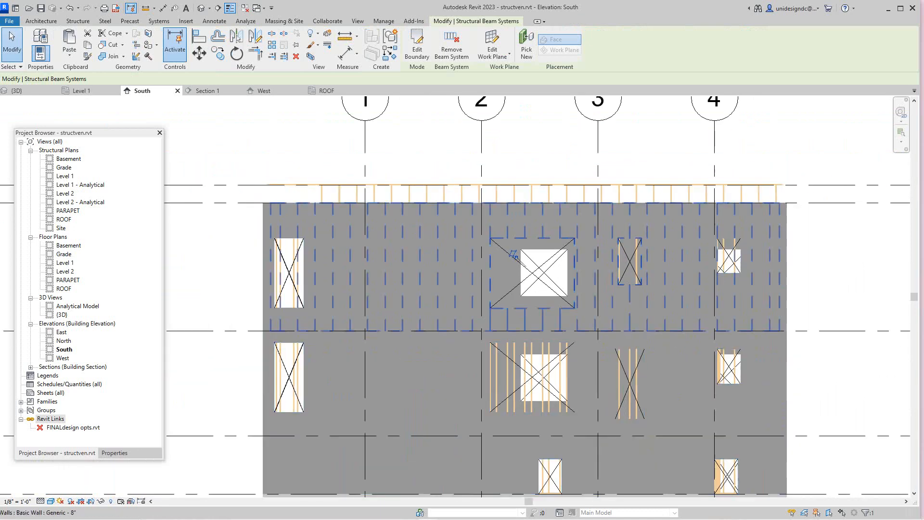
pyautogui.scroll(-2, 639, 244)
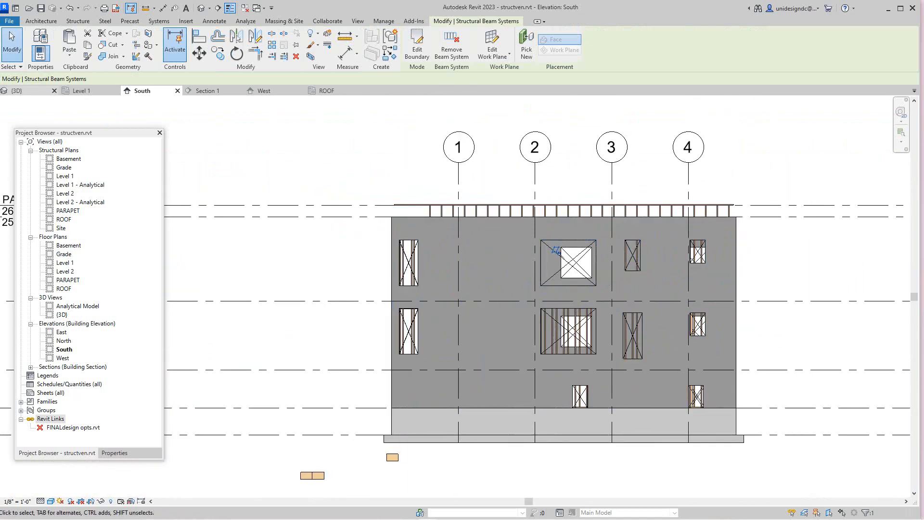
pyautogui.click(18, 90)
pyautogui.scroll(2, 610, 311)
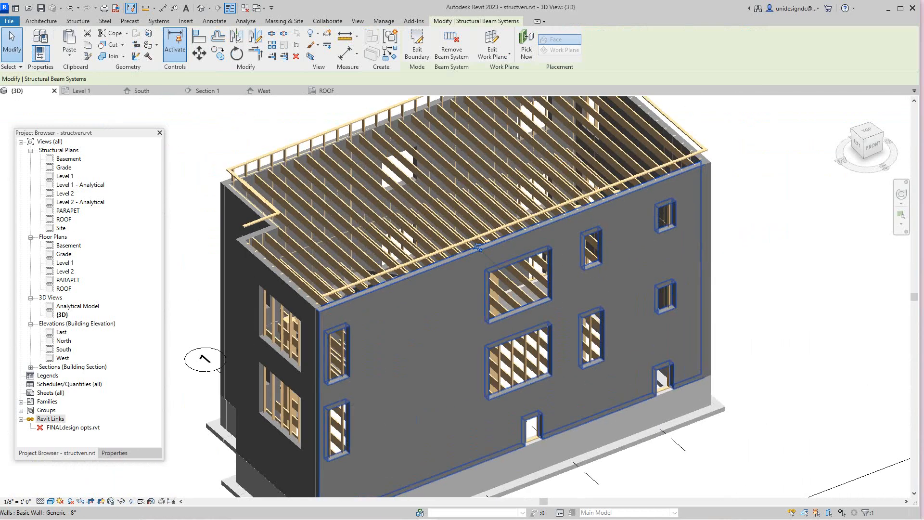
pyautogui.click(872, 145)
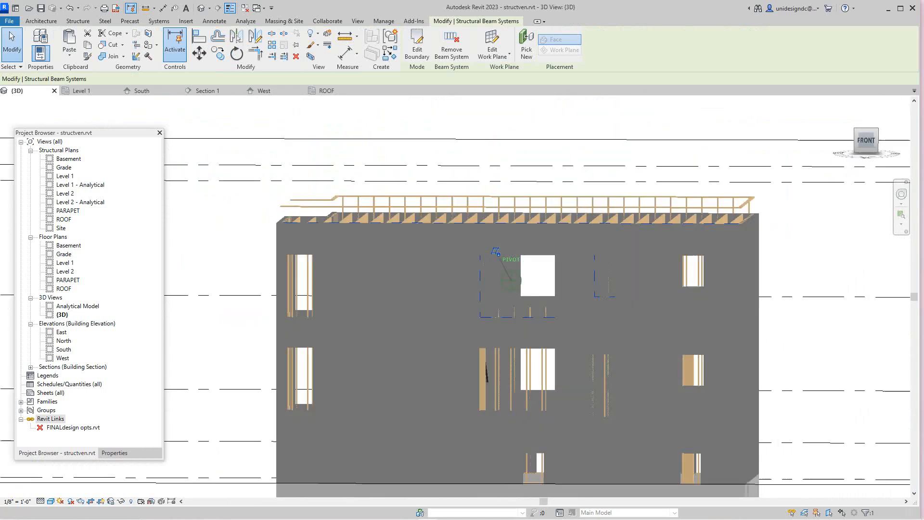
pyautogui.keyDown('shift'); pyautogui.moveTo(496, 252); pyautogui.dragTo(483, 243, button='middle'); pyautogui.keyUp('shift')
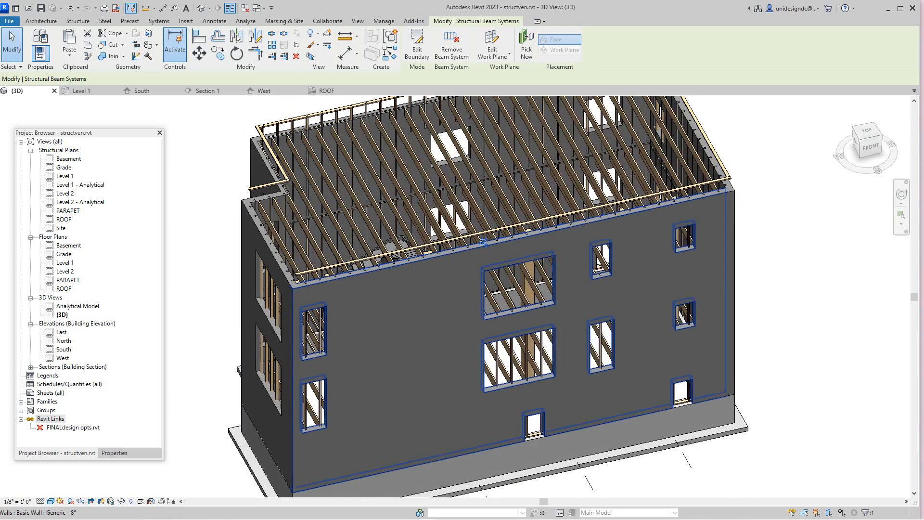
pyautogui.scroll(-1, 328, 284)
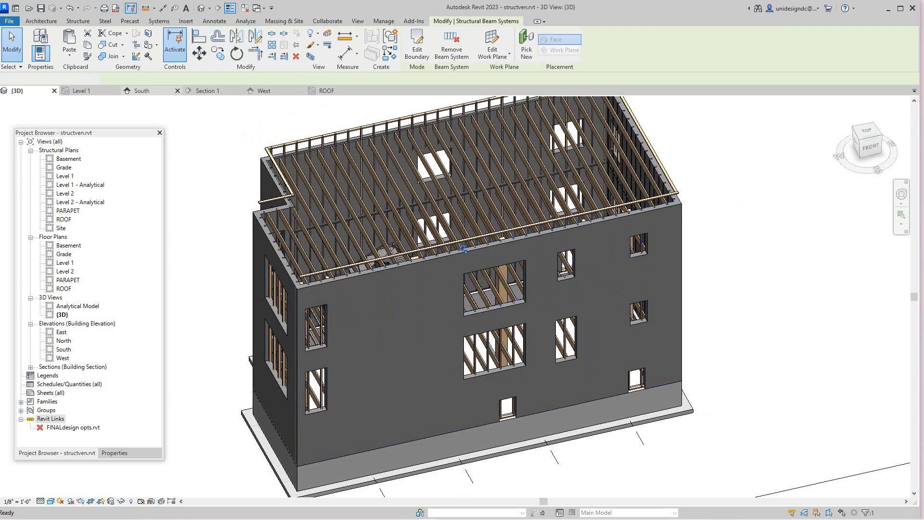
# In the South elevation, edit the Level 1 storey beam system's boundary and cut out its 7' x 6' window opening with a rectangle.
pyautogui.click(142, 90)
pyautogui.scroll(3, 562, 326)
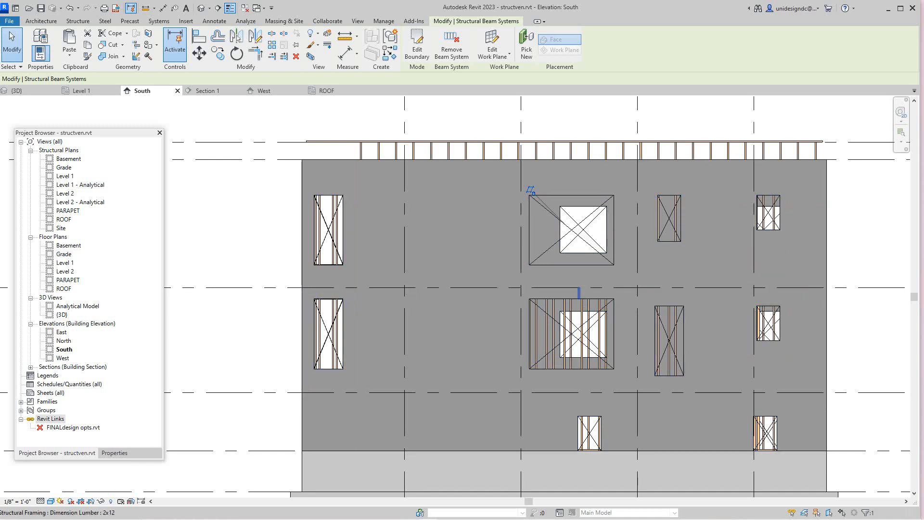
pyautogui.press('Tab')
pyautogui.press('Tab')
pyautogui.press('Tab')
pyautogui.press('Tab')
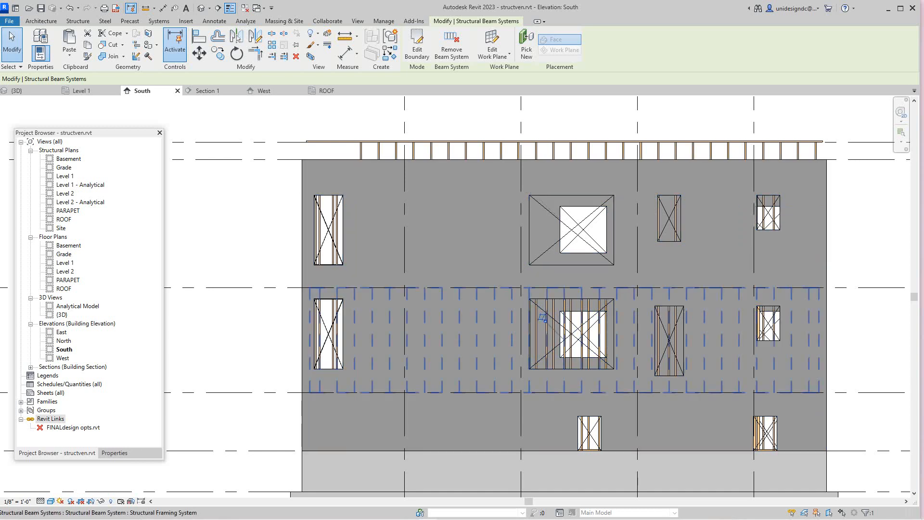
pyautogui.click(417, 45)
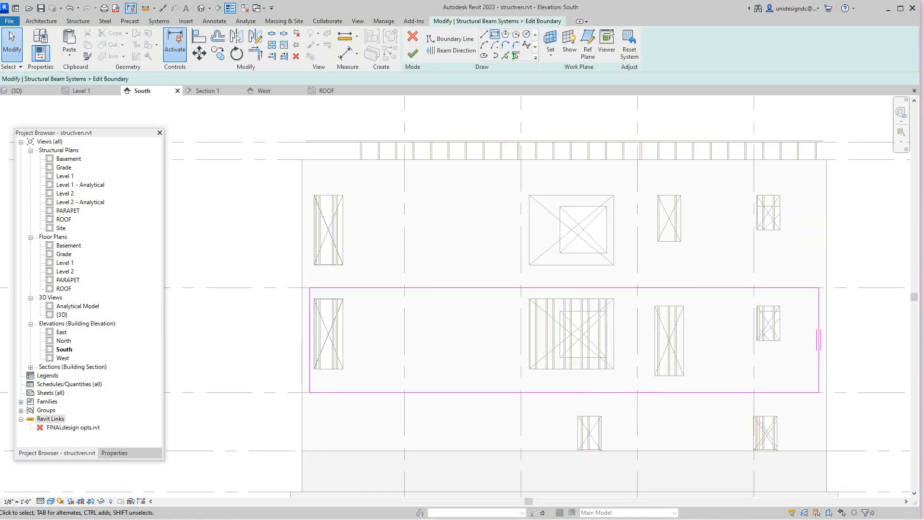
pyautogui.click(495, 35)
pyautogui.click(529, 299)
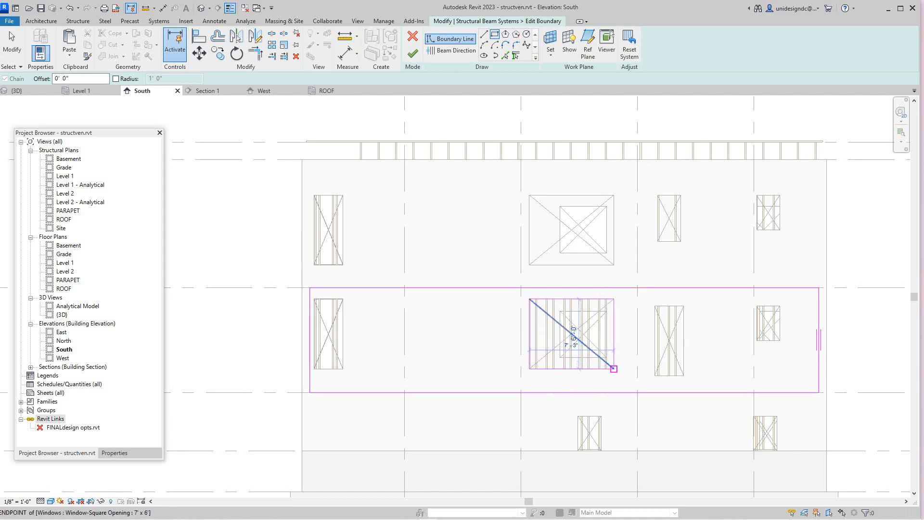
pyautogui.click(613, 368)
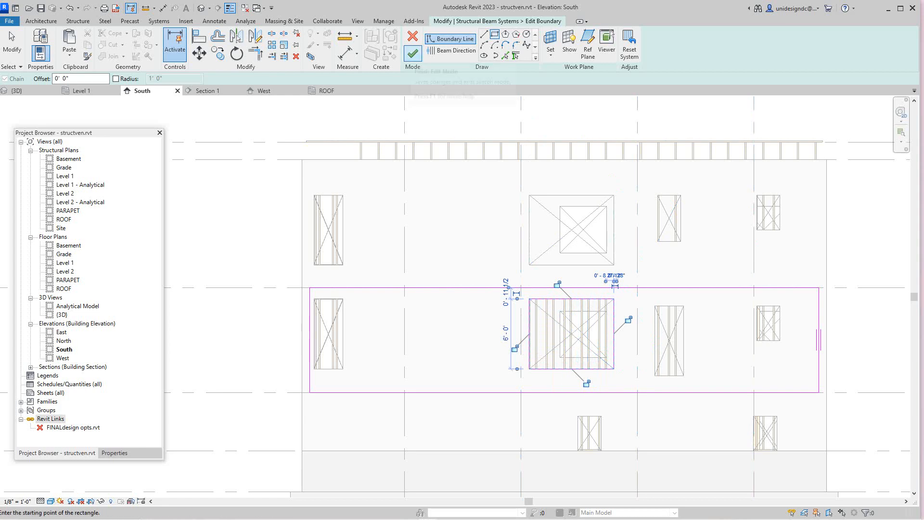
pyautogui.click(412, 53)
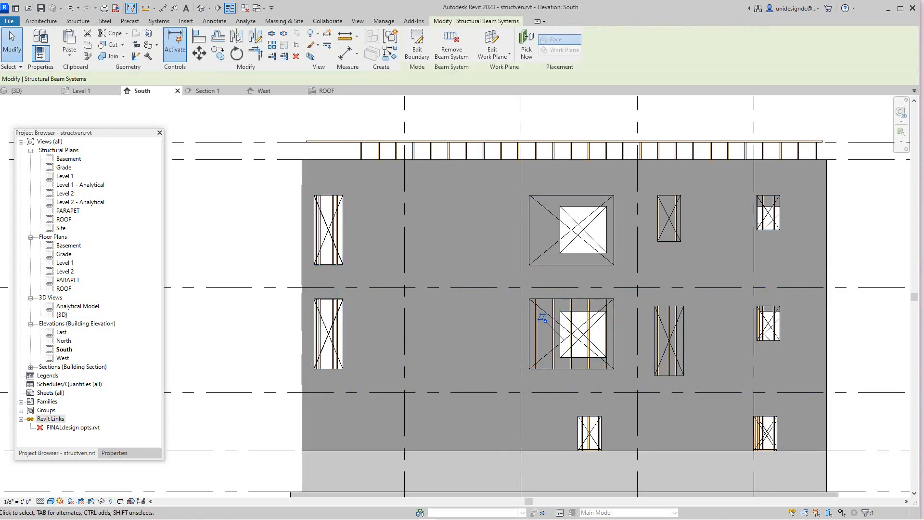
pyautogui.press('Escape')
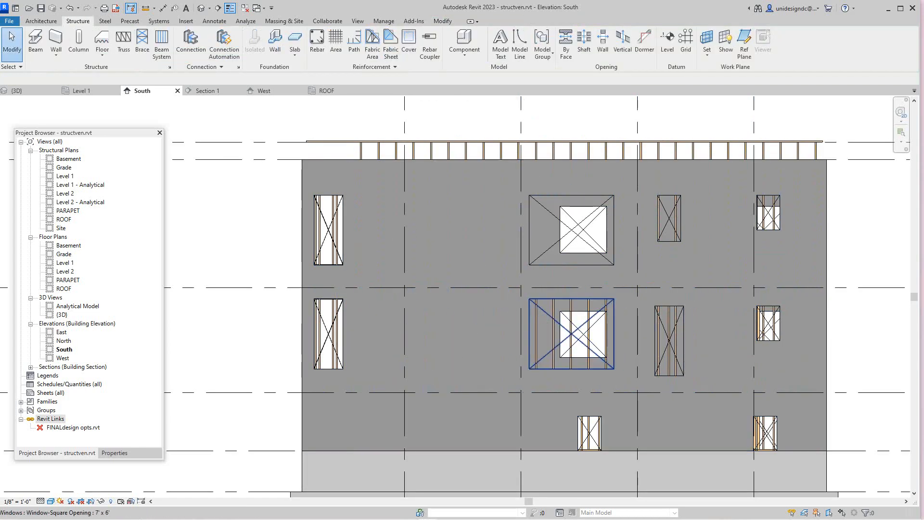
# In the Level 1 structural plan, move the section line toward the south wall so it spans the full building length.
pyautogui.scroll(5, 571, 320)
pyautogui.scroll(-6, 569, 321)
pyautogui.scroll(-2, 550, 259)
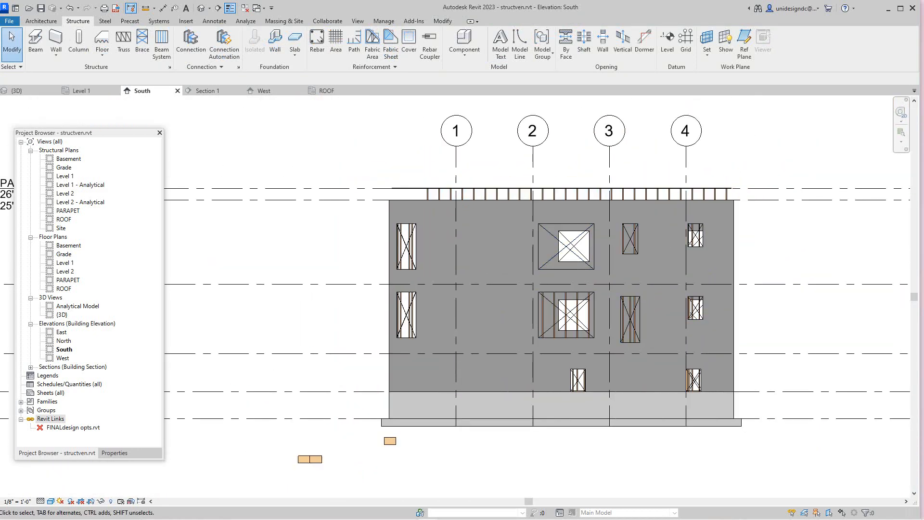
pyautogui.click(86, 91)
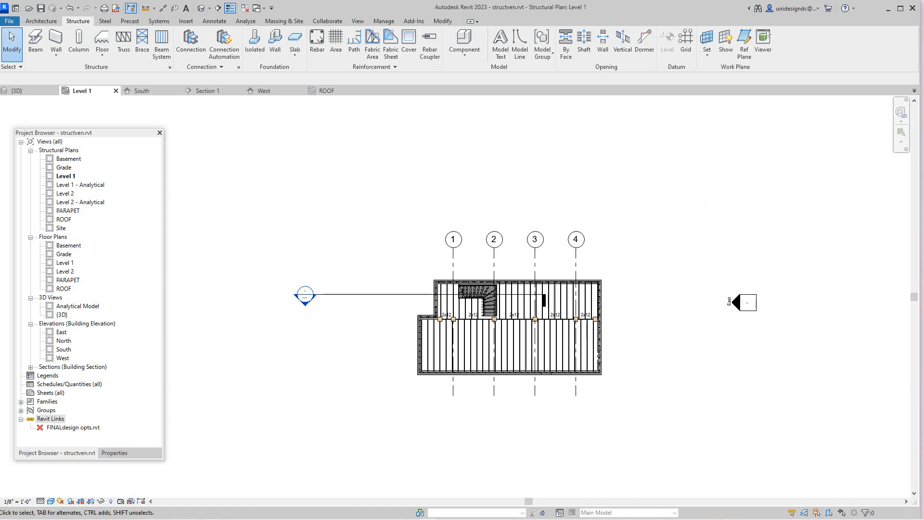
pyautogui.moveTo(385, 294); pyautogui.dragTo(480, 356)
pyautogui.press('Escape')
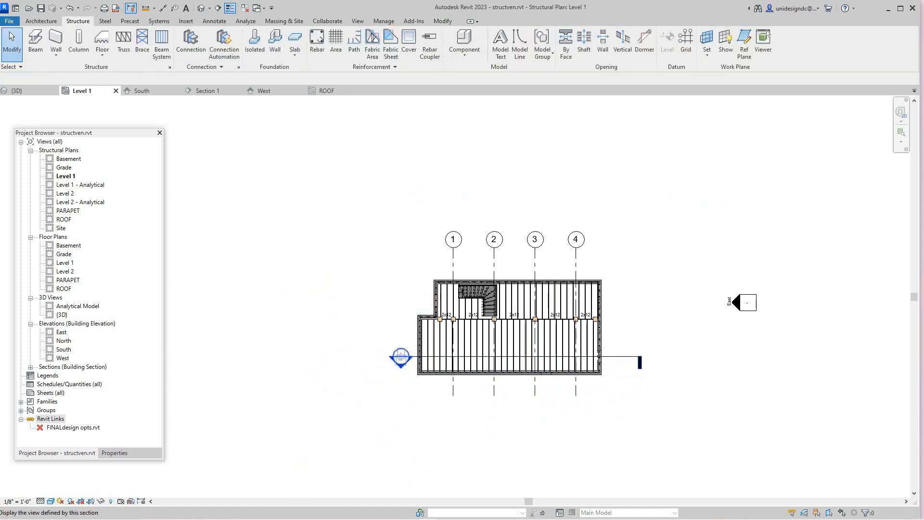
pyautogui.scroll(3, 404, 359)
pyautogui.click(400, 349)
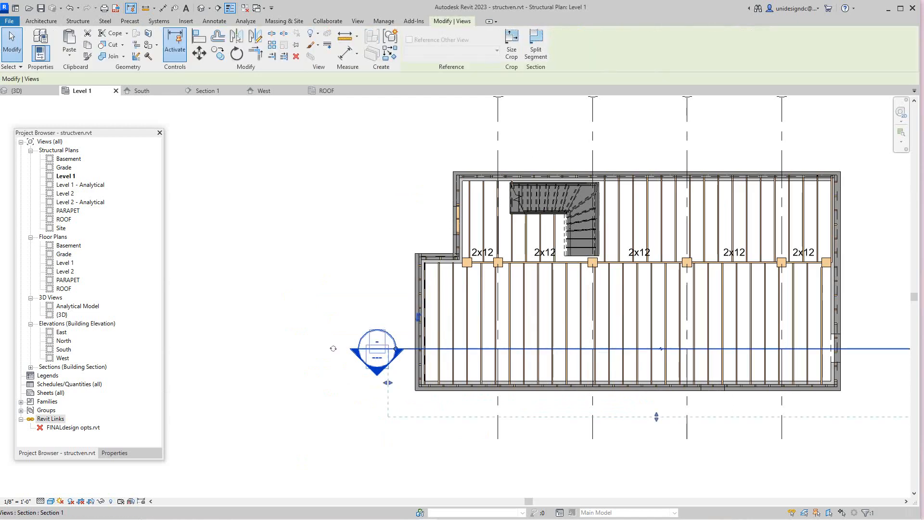
pyautogui.scroll(-4, 346, 387)
pyautogui.press('Escape')
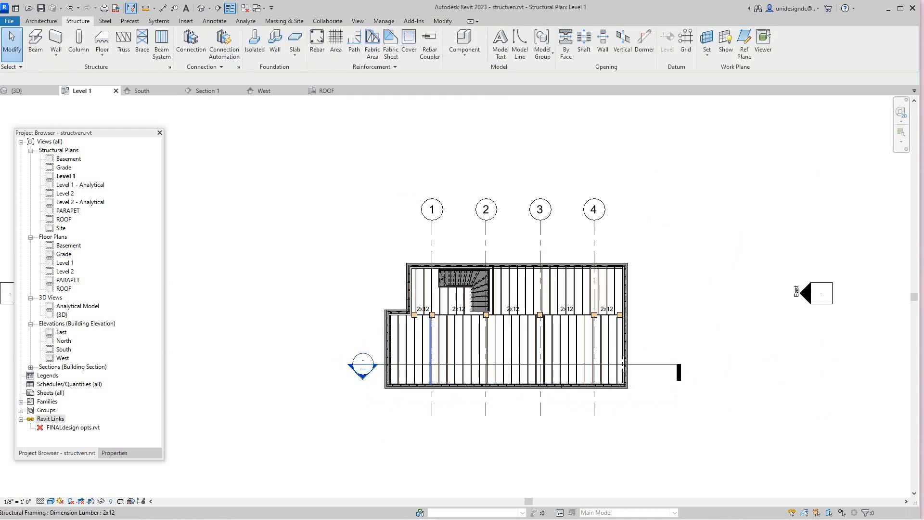
pyautogui.scroll(5, 398, 372)
pyautogui.click(366, 358)
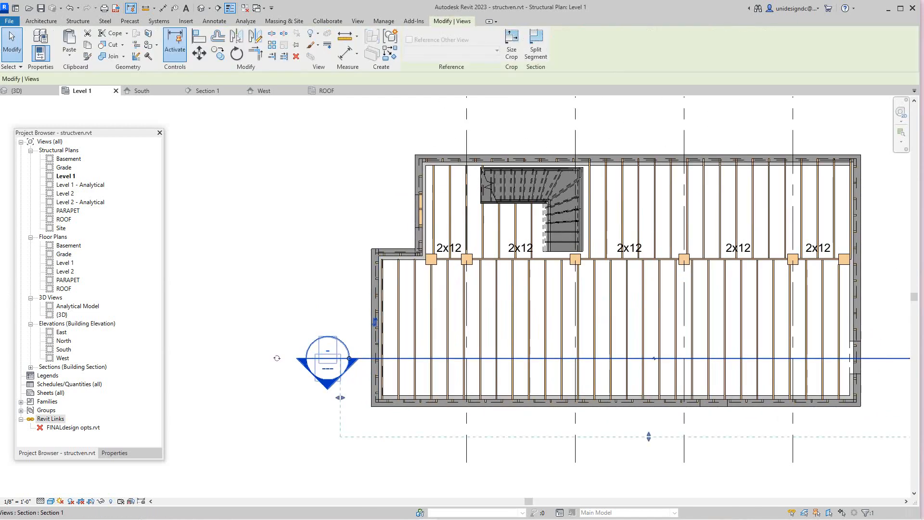
pyautogui.scroll(-3, 303, 409)
pyautogui.press('Escape')
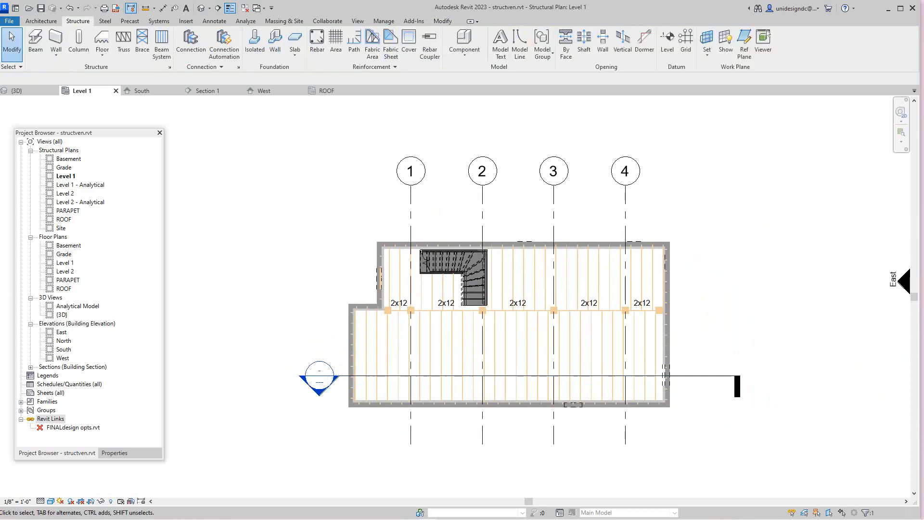
# Flip the section's viewing direction so it looks north into the building.
pyautogui.click(343, 375)
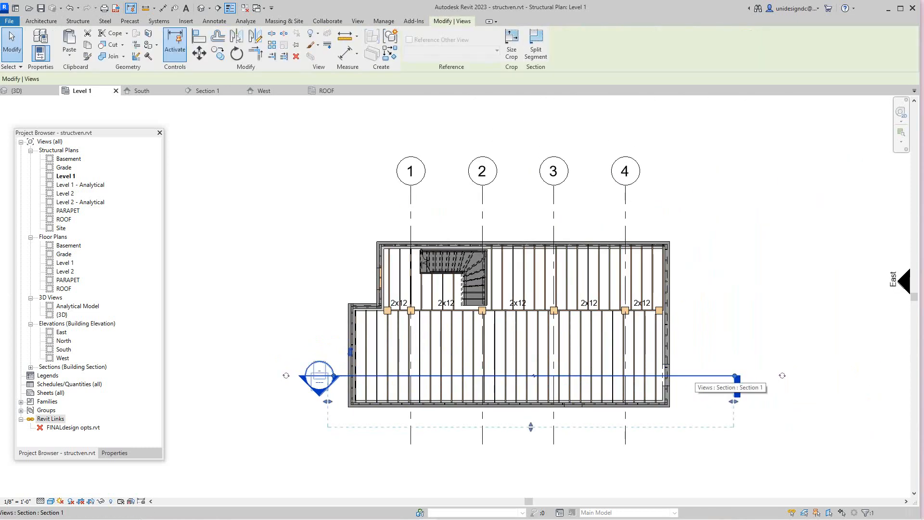
pyautogui.click(328, 401)
pyautogui.press('Escape')
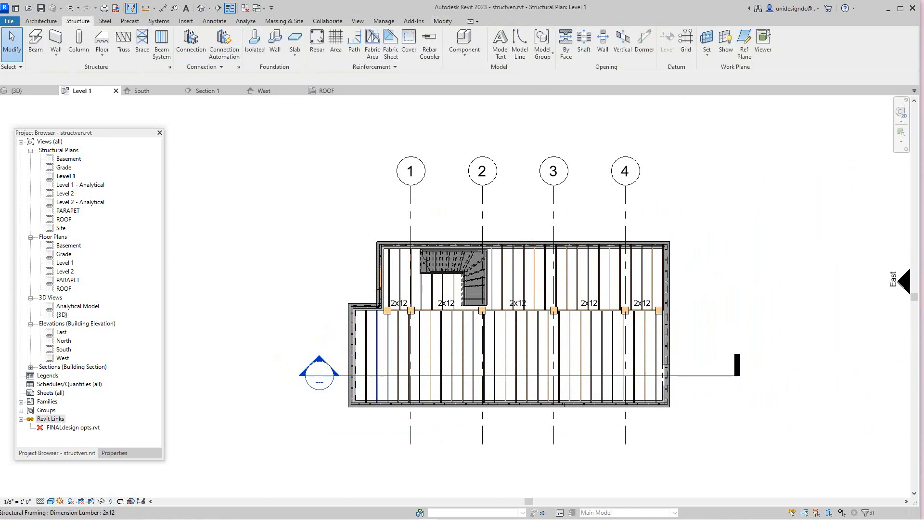
# Move the section line just outside the south exterior wall and deselect it.
pyautogui.moveTo(352, 376); pyautogui.dragTo(352, 449)
pyautogui.hscroll(-3, 509, 324)
pyautogui.scroll(-4, 568, 318)
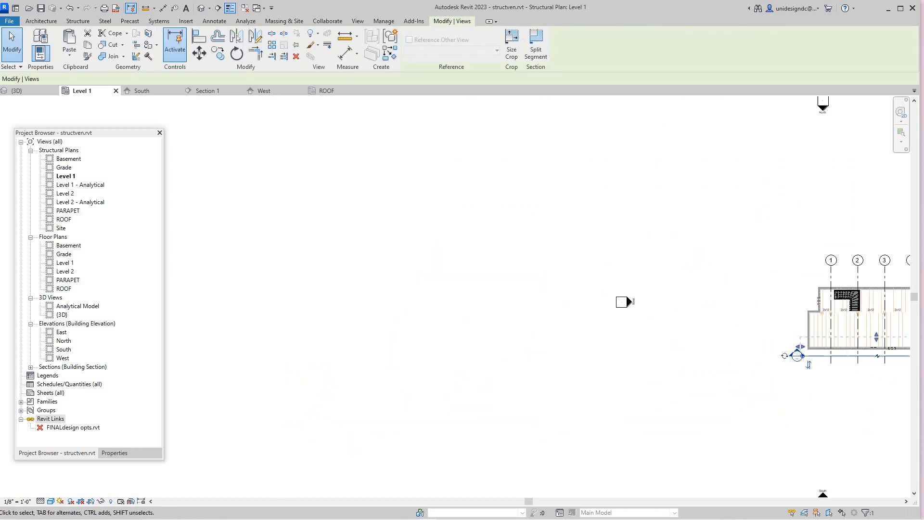
pyautogui.moveTo(679, 308); pyautogui.dragTo(463, 308, button='middle')
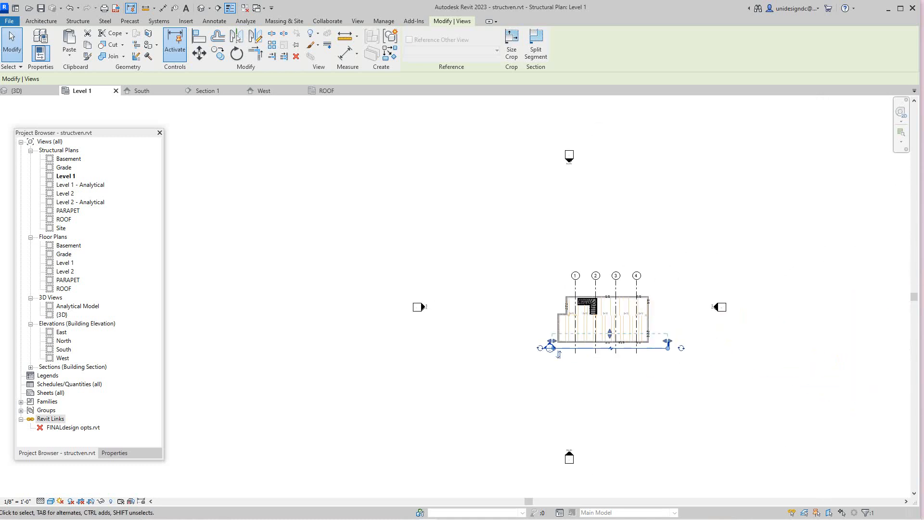
pyautogui.scroll(-1, 462, 308)
pyautogui.scroll(10, 637, 323)
pyautogui.scroll(-1, 638, 322)
pyautogui.moveTo(638, 322); pyautogui.dragTo(627, 274, button='middle')
pyautogui.click(627, 259)
pyautogui.scroll(3, 627, 258)
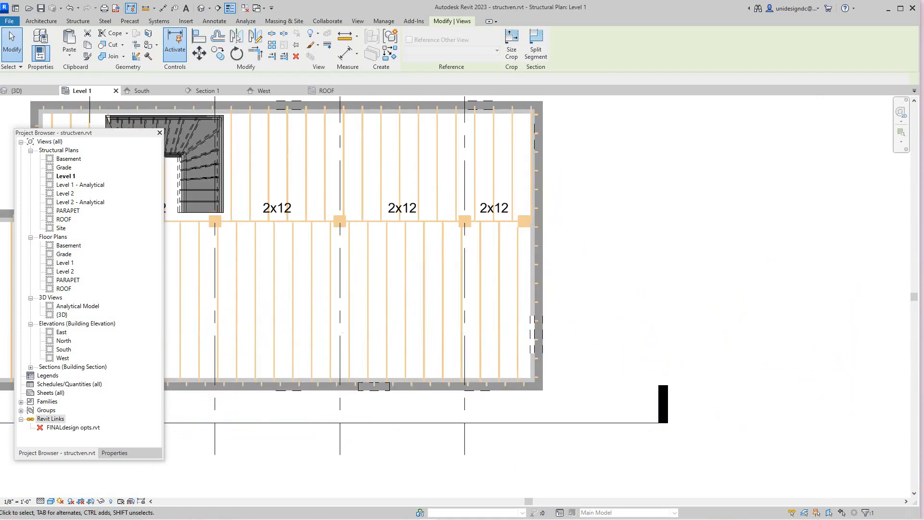
pyautogui.scroll(-4, 648, 415)
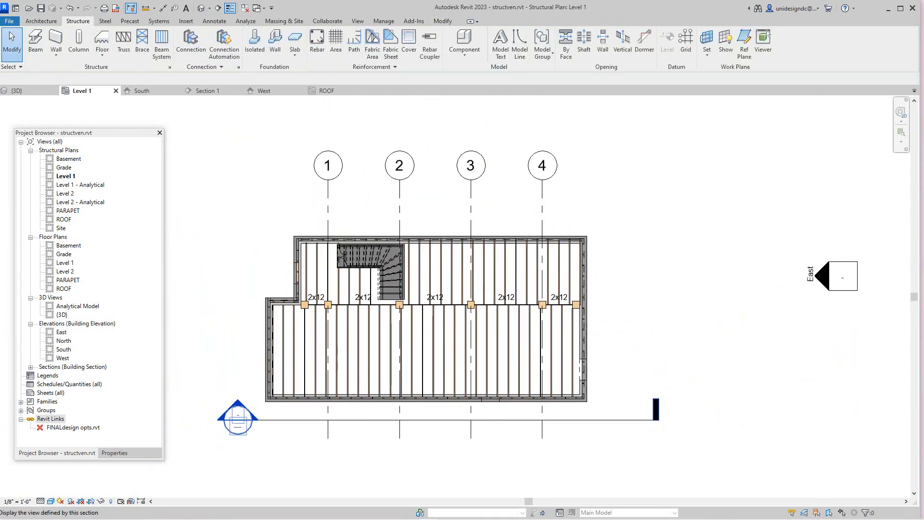
# Open the Section 1 view and set its visual style to Shaded to inspect the studs in the window openings.
pyautogui.doubleClick(238, 418)
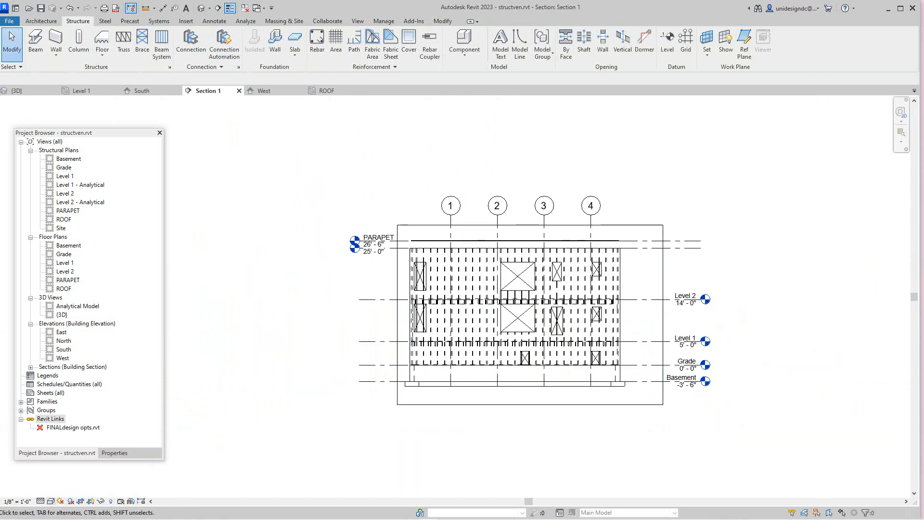
pyautogui.click(51, 502)
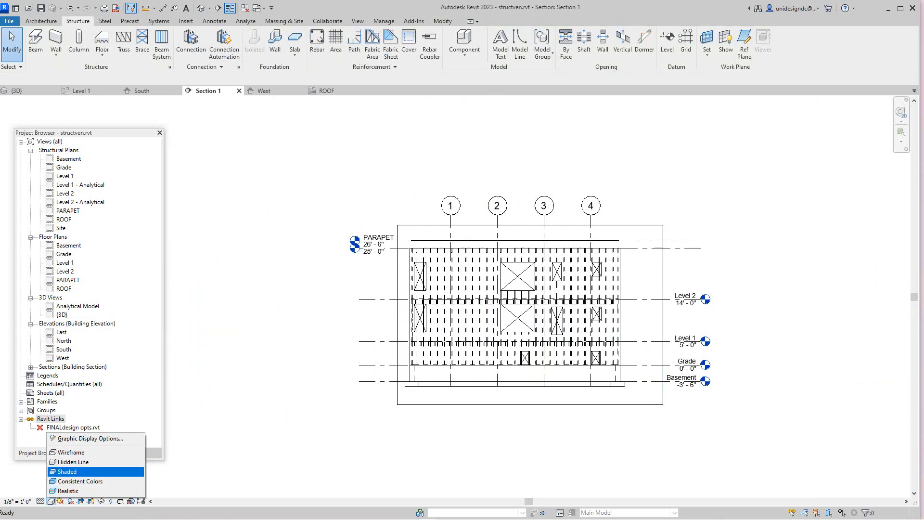
pyautogui.click(68, 471)
pyautogui.scroll(3, 567, 321)
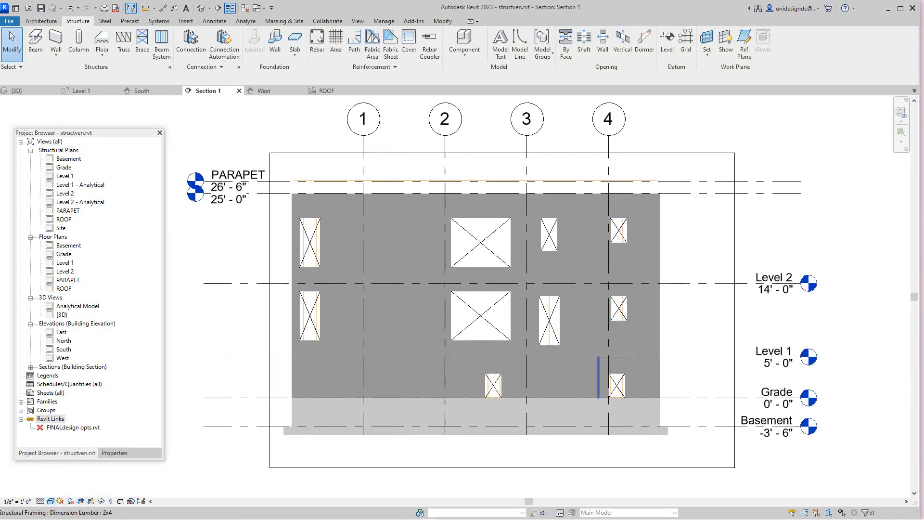
pyautogui.scroll(2, 609, 236)
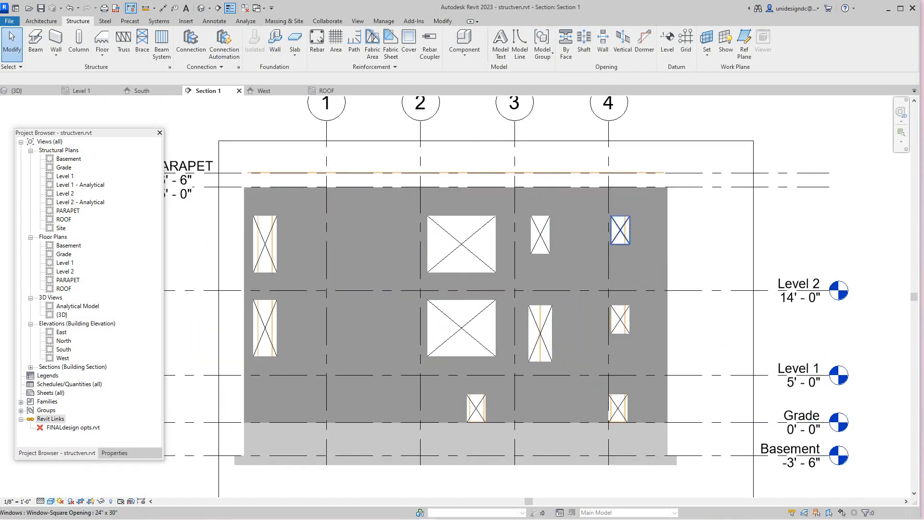
# Edit the top-storey beam system's boundary, adding a rectangular cutout 3'-0" high along the small window near grid 4, and finish the sketch.
pyautogui.scroll(-2, 616, 233)
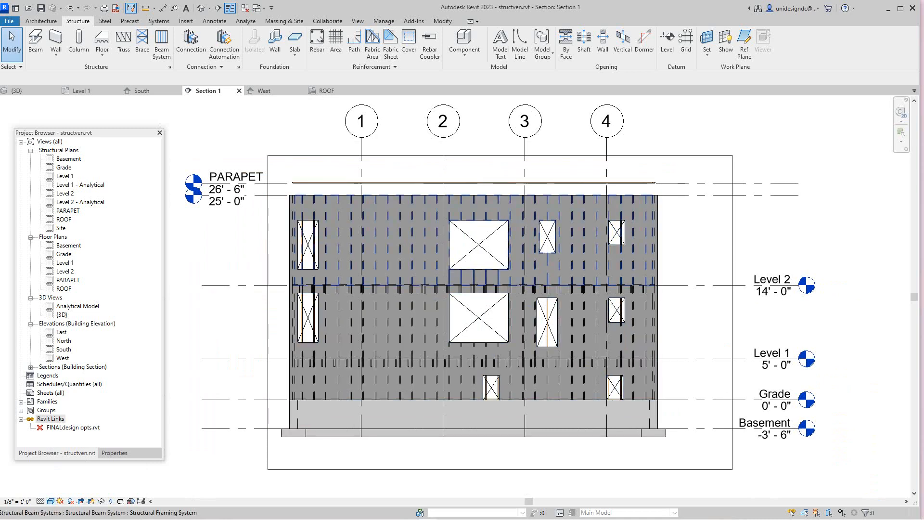
pyautogui.click(481, 195)
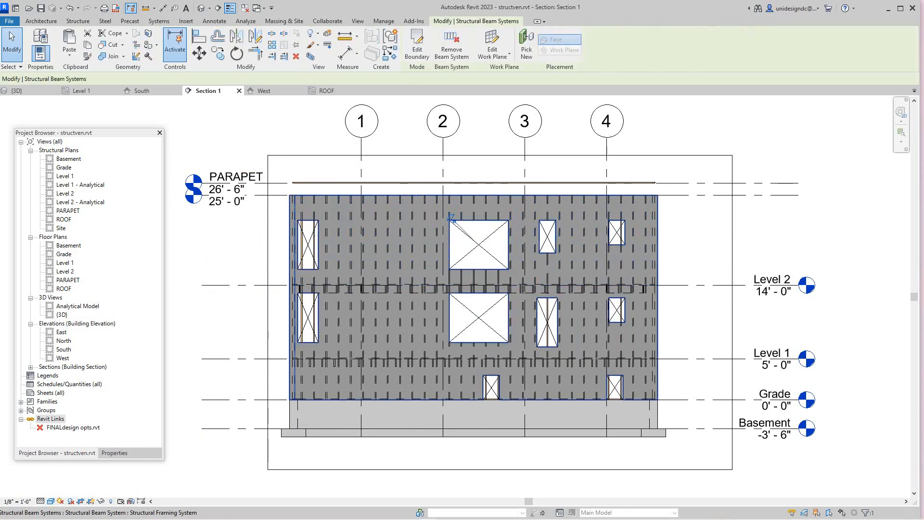
pyautogui.click(416, 48)
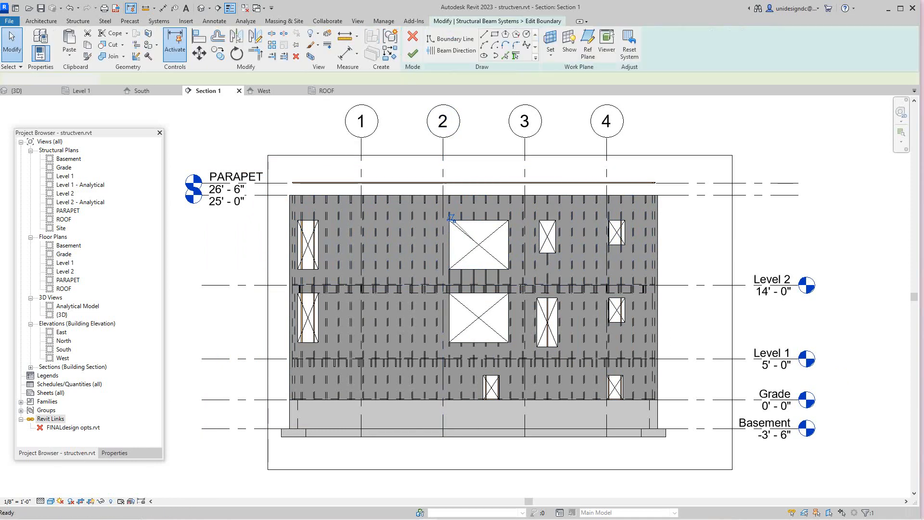
pyautogui.scroll(4, 611, 219)
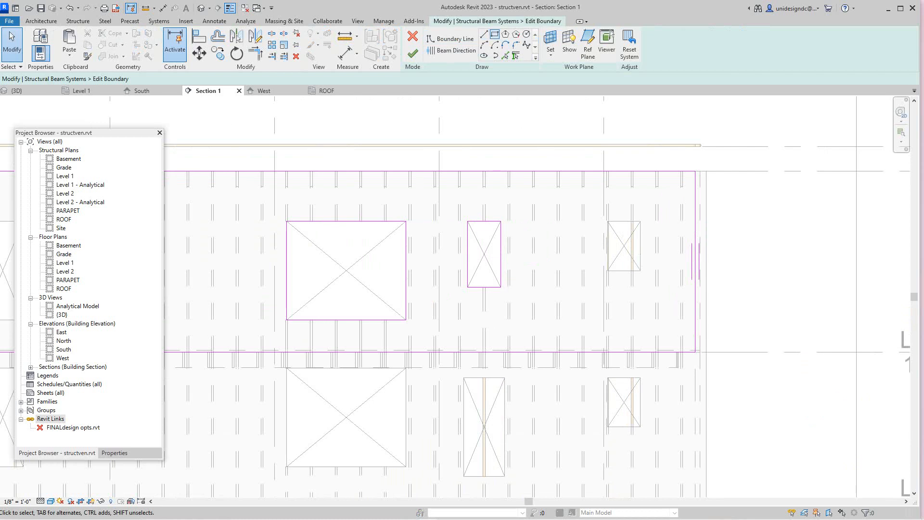
pyautogui.click(451, 38)
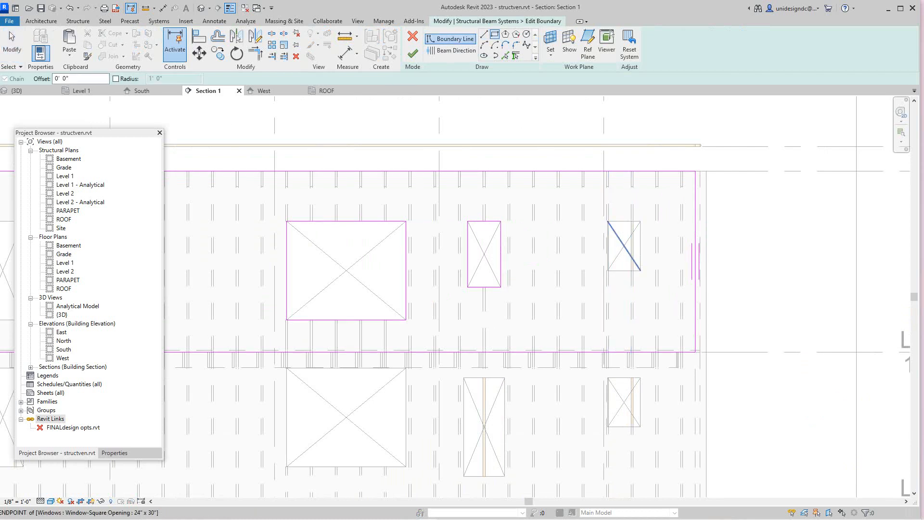
pyautogui.click(608, 221)
pyautogui.click(640, 271)
pyautogui.scroll(2, 639, 281)
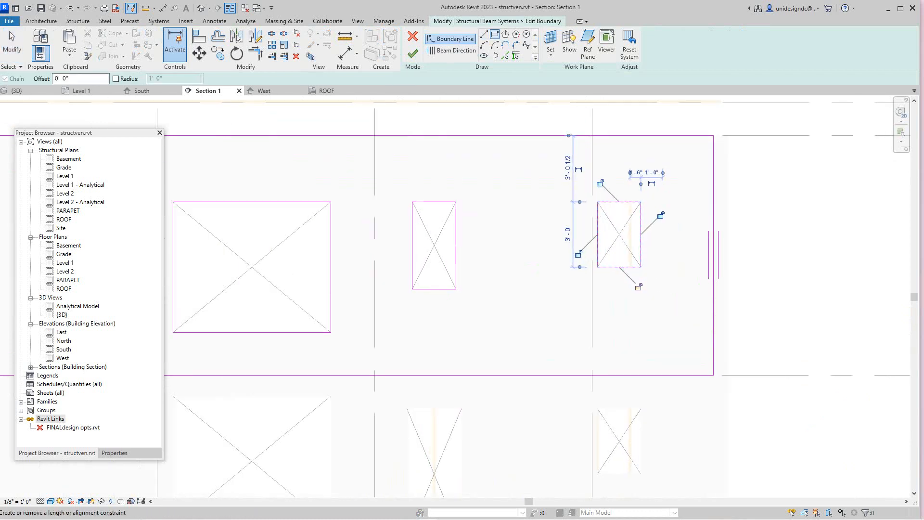
pyautogui.scroll(-2, 637, 274)
pyautogui.click(413, 54)
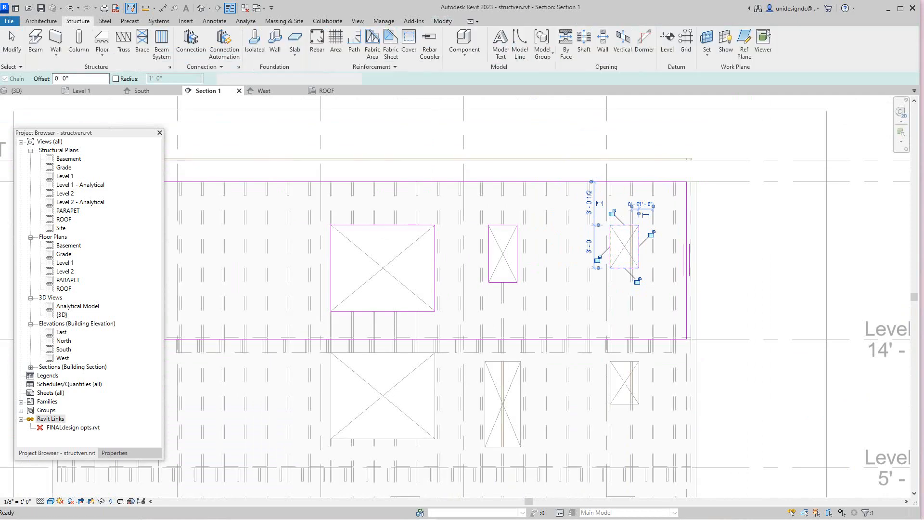
# Examine the studs still crossing the window openings west of grid 1 on the upper two storeys.
pyautogui.scroll(-2, 575, 278)
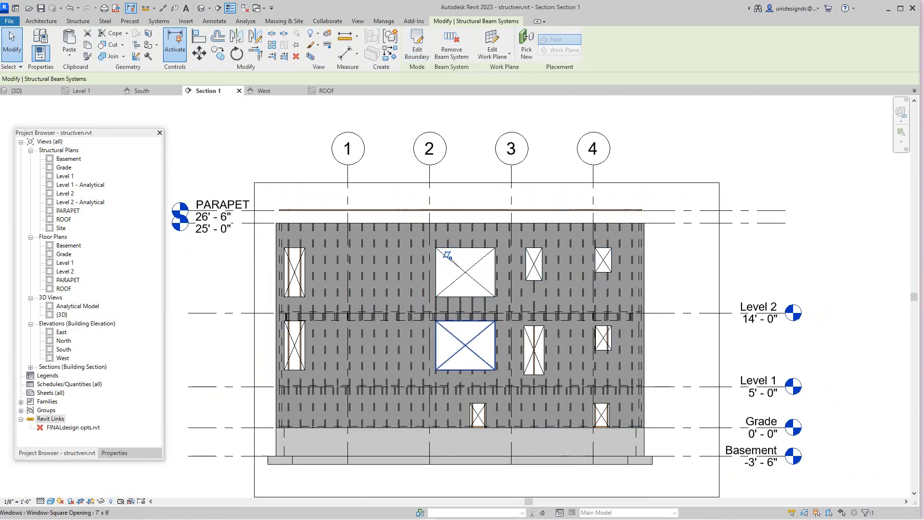
pyautogui.scroll(5, 285, 329)
pyautogui.scroll(1, 279, 306)
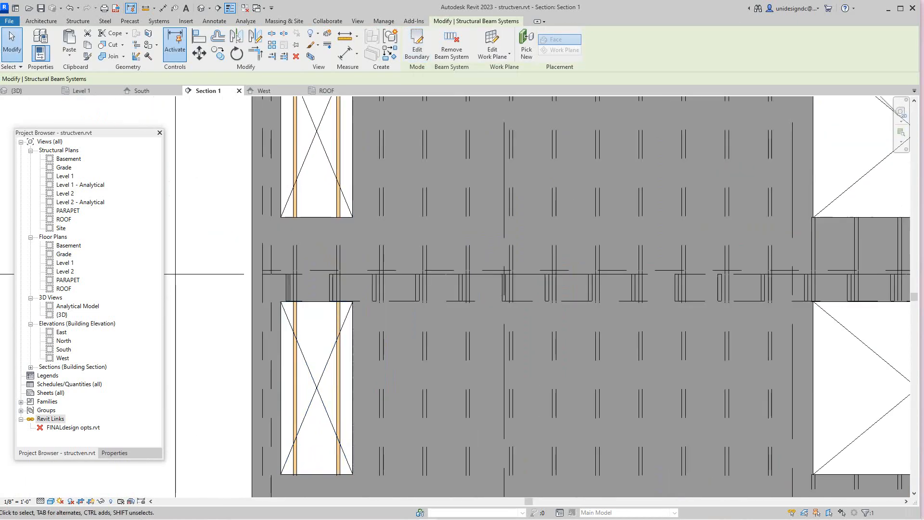
pyautogui.scroll(-1, 337, 310)
pyautogui.moveTo(336, 310); pyautogui.dragTo(407, 294, button='middle')
pyautogui.scroll(-2, 406, 295)
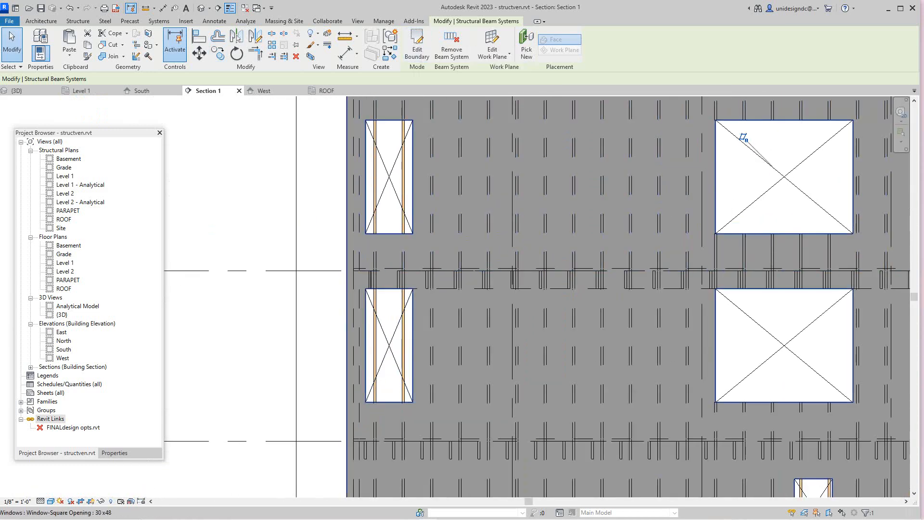
pyautogui.scroll(-3, 444, 253)
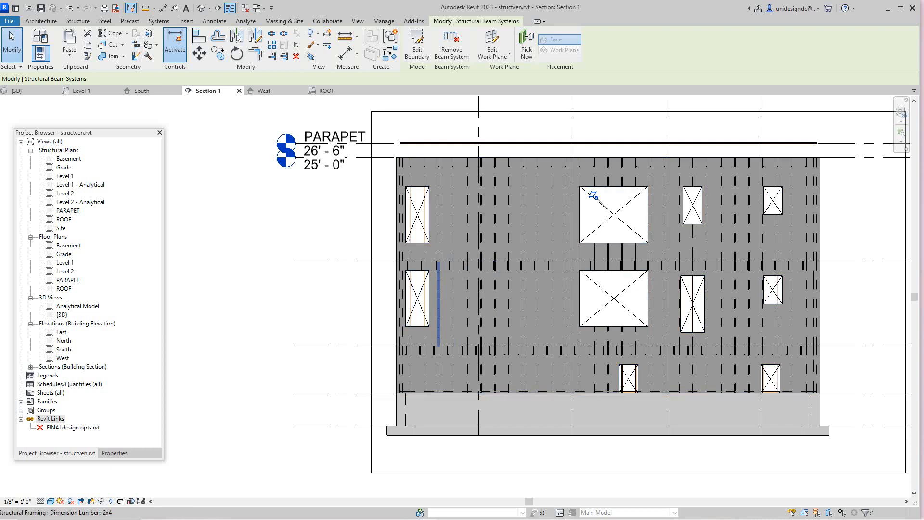
# Select the beam system between Level 1 and Level 2 and open its boundary sketch for editing.
pyautogui.click(439, 304)
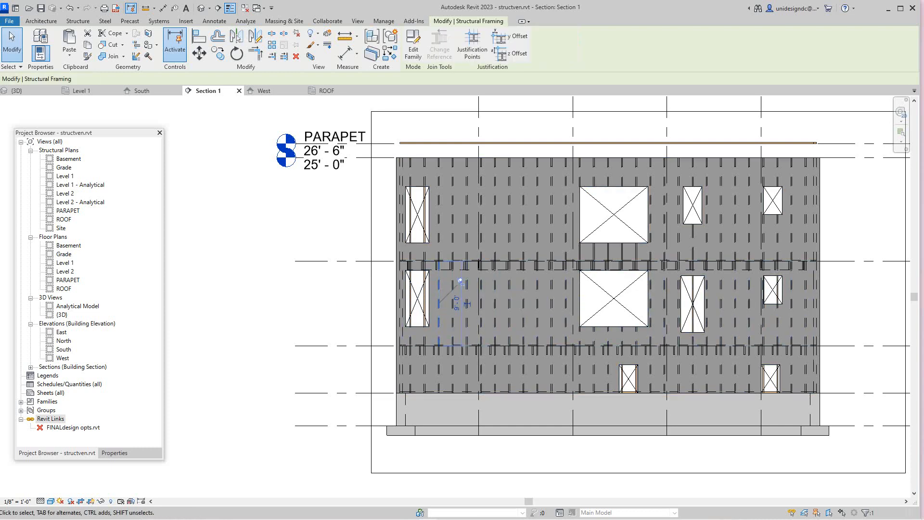
pyautogui.press('Escape')
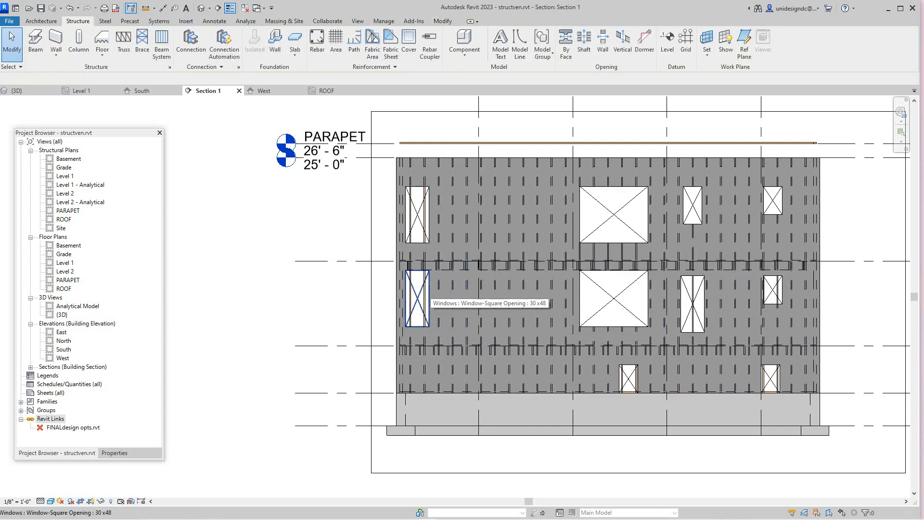
pyautogui.press('Tab')
pyautogui.press('Tab')
pyautogui.press('Tab')
pyautogui.press('Tab')
pyautogui.press('Tab')
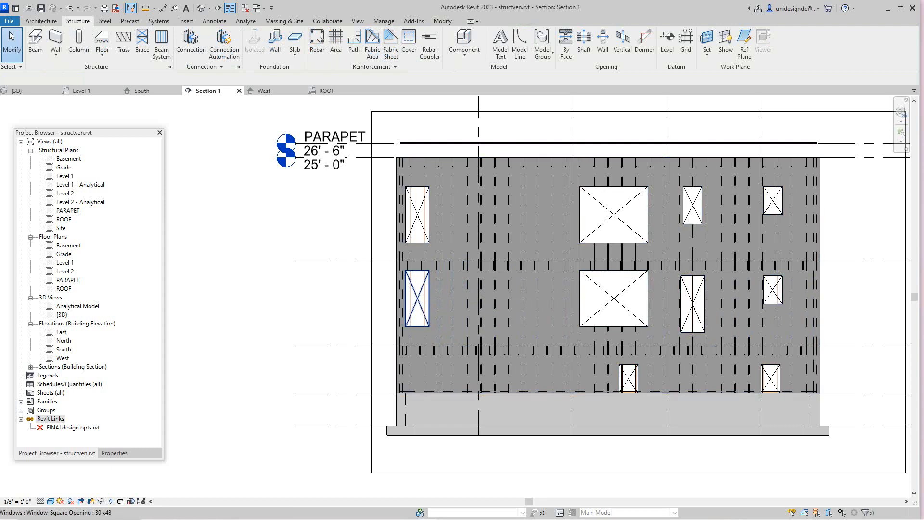
pyautogui.press('Tab')
pyautogui.press('Tab')
pyautogui.press('Tab')
pyautogui.press('Tab')
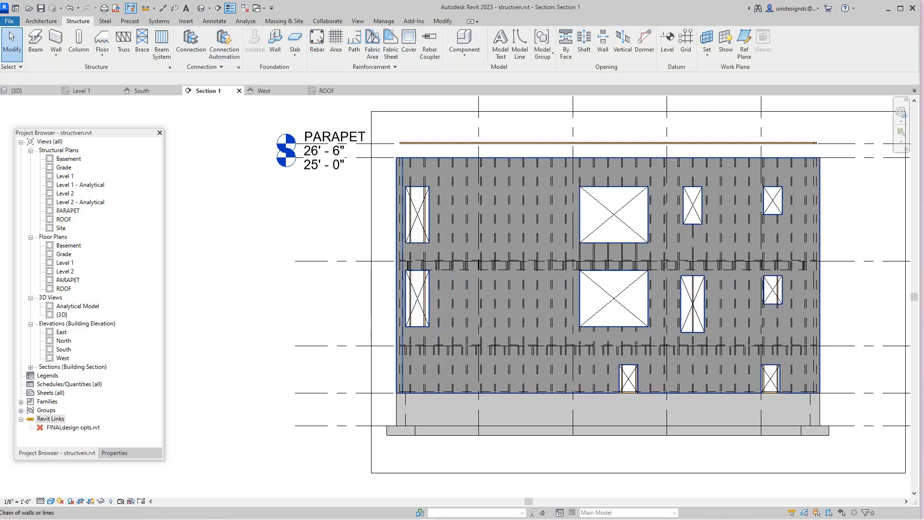
pyautogui.press('Tab')
pyautogui.press('Tab')
pyautogui.press('Tab')
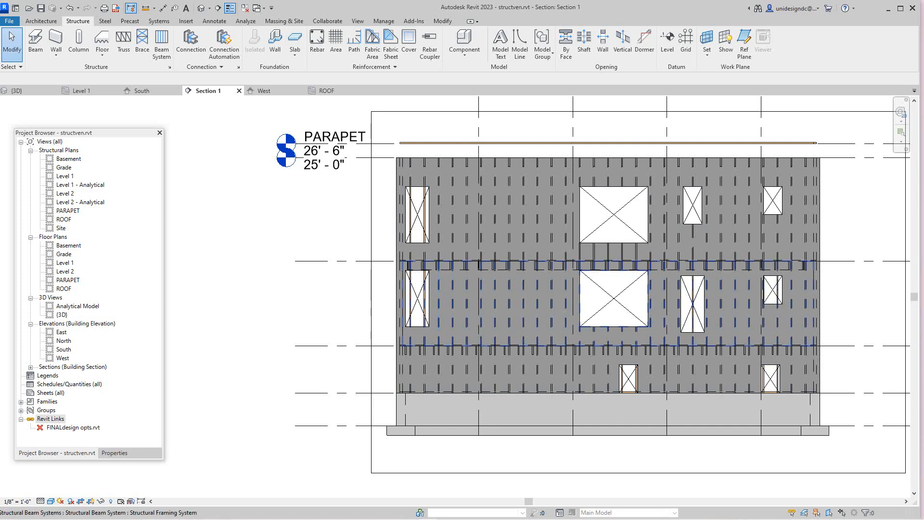
pyautogui.click(583, 279)
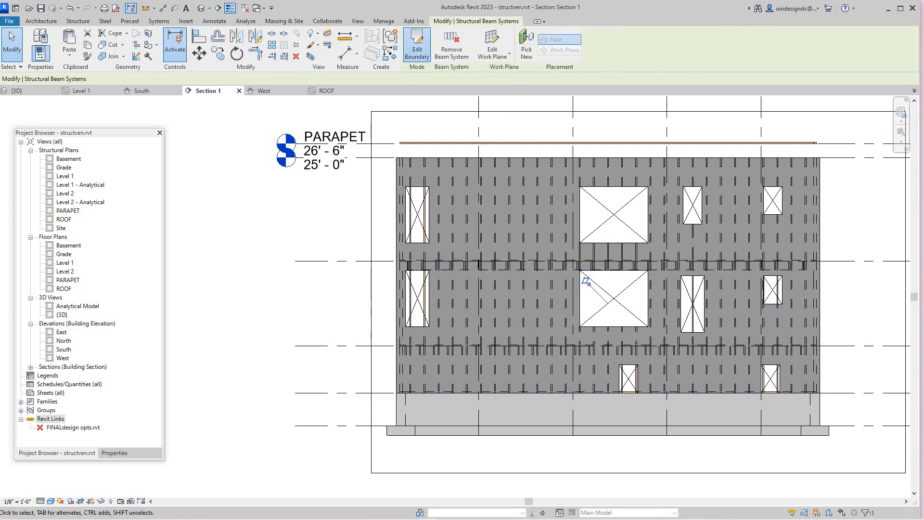
pyautogui.click(417, 45)
# Add a 2'-6" by 6'-0" rectangular cutout over the window west of grid 1 and finish the boundary sketch.
pyautogui.scroll(1, 415, 273)
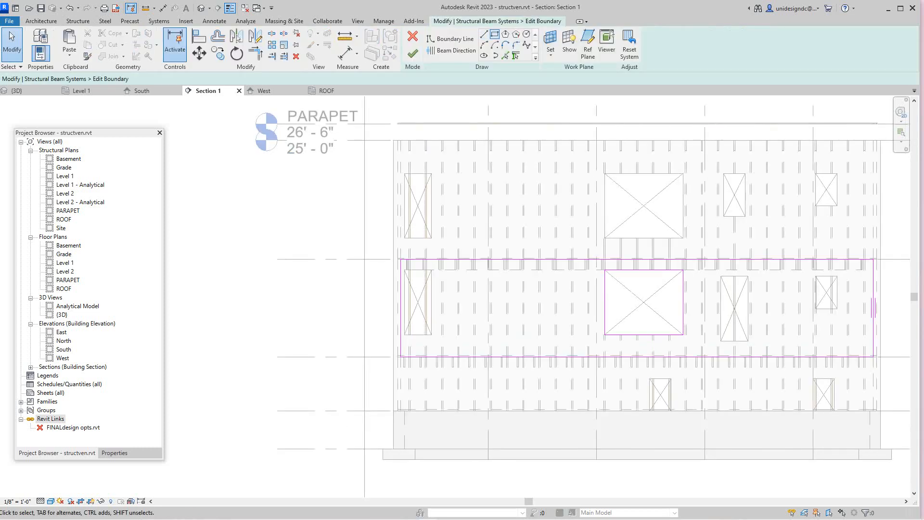
pyautogui.click(494, 34)
pyautogui.scroll(3, 399, 276)
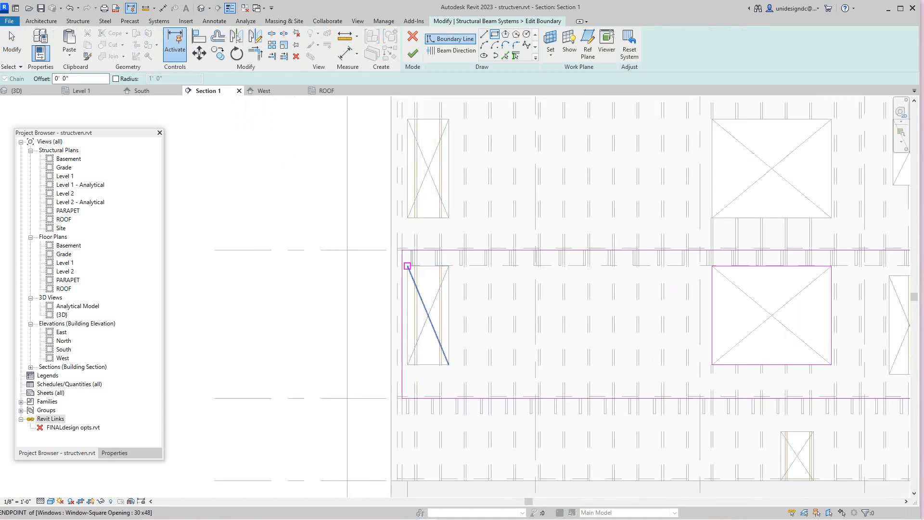
pyautogui.click(408, 266)
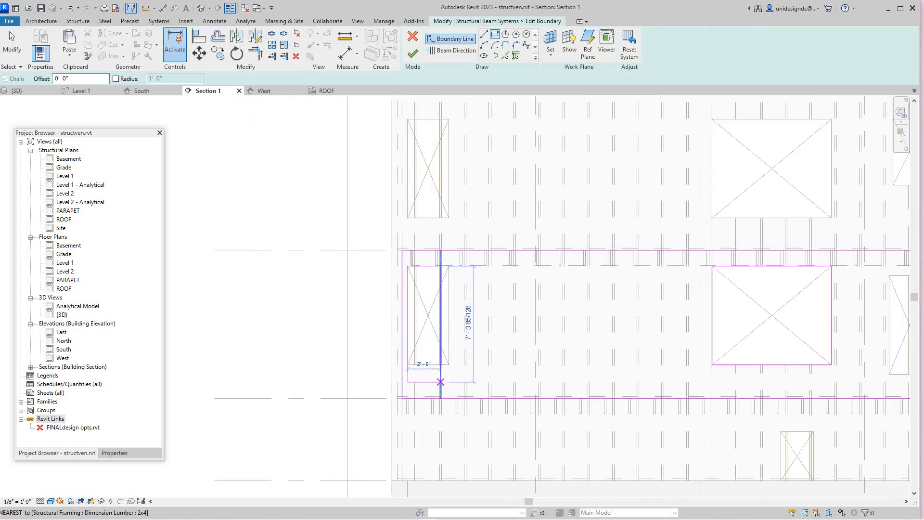
pyautogui.scroll(3, 449, 364)
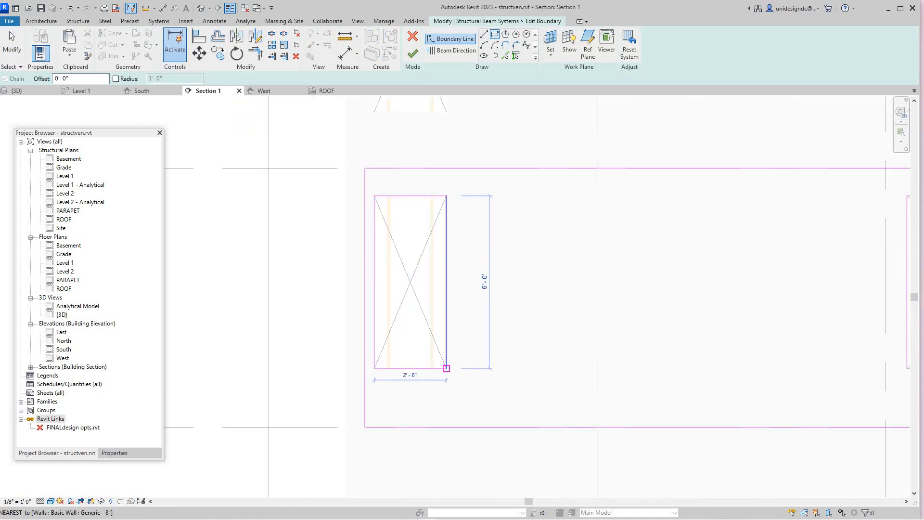
pyautogui.click(447, 368)
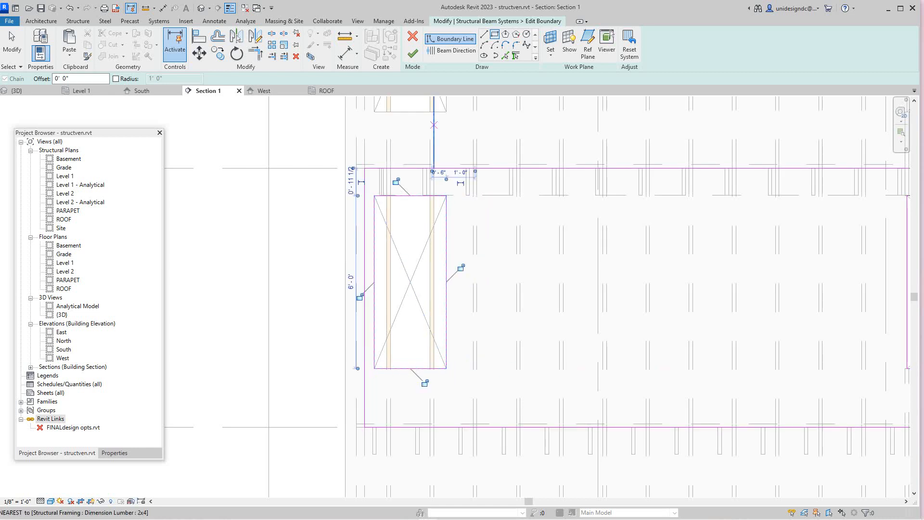
pyautogui.click(413, 53)
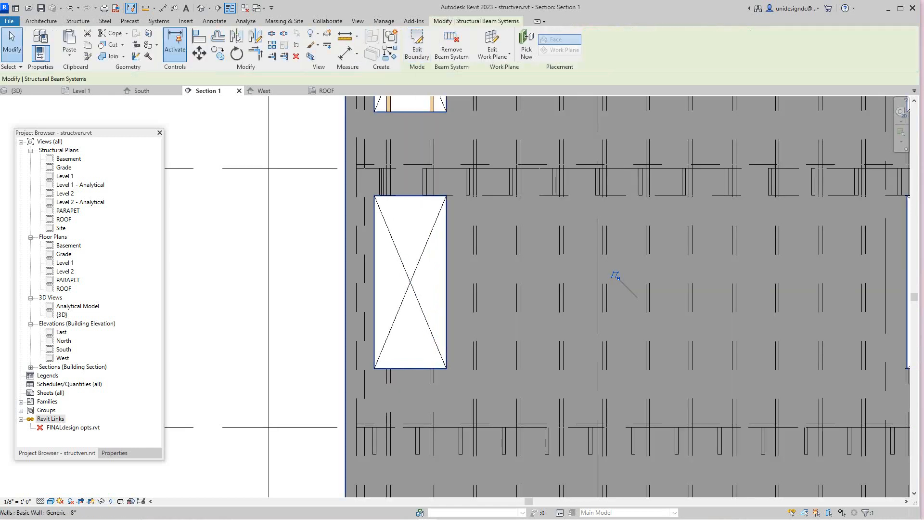
# Edit the same beam system's boundary, adding a 2'-6" by 6'-0" cutout over the tall window just east of grid 3, and finish the sketch.
pyautogui.scroll(-3, 372, 236)
pyautogui.moveTo(373, 236); pyautogui.dragTo(330, 246, button='middle')
pyautogui.moveTo(871, 264); pyautogui.dragTo(681, 271, button='middle')
pyautogui.scroll(-1, 858, 262)
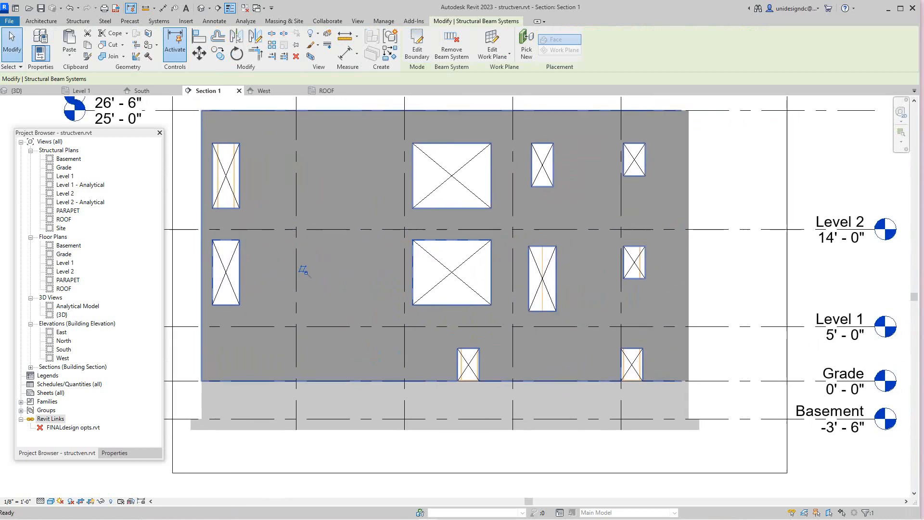
pyautogui.scroll(2, 681, 271)
pyautogui.scroll(1, 423, 312)
pyautogui.moveTo(423, 312); pyautogui.dragTo(431, 289, button='middle')
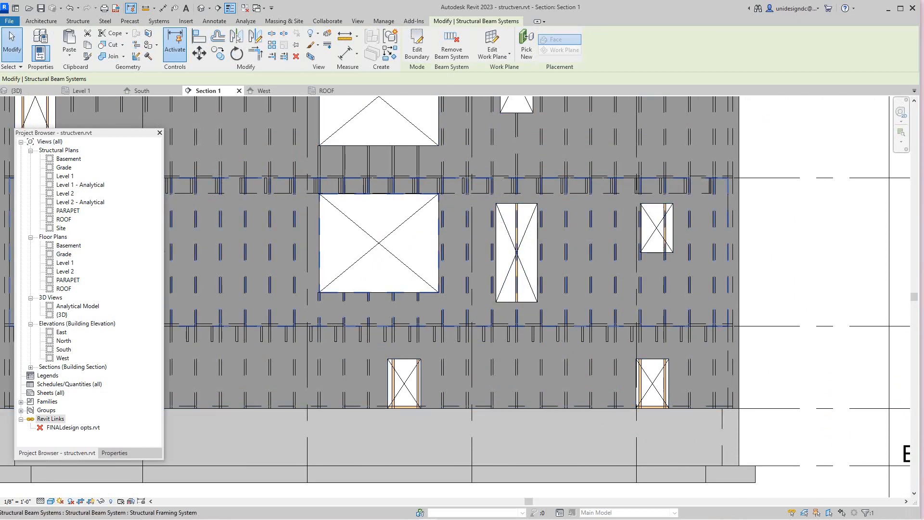
pyautogui.click(416, 44)
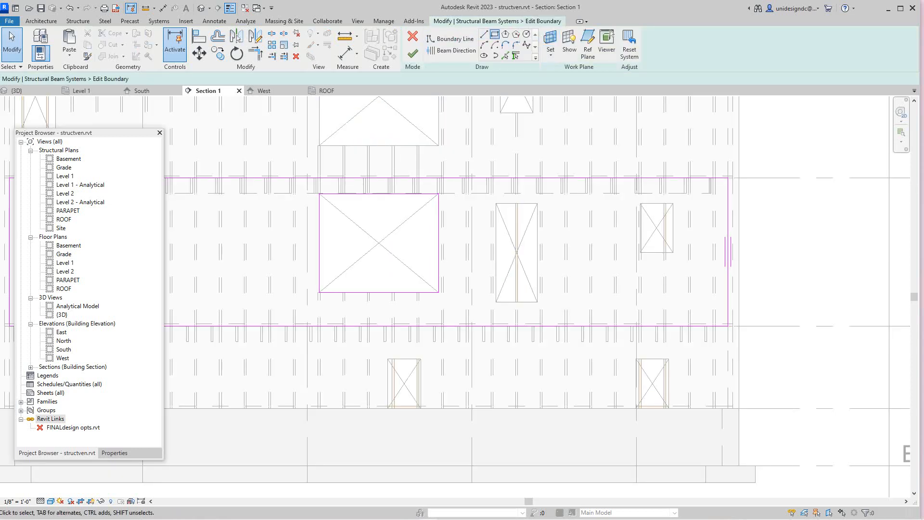
pyautogui.click(495, 203)
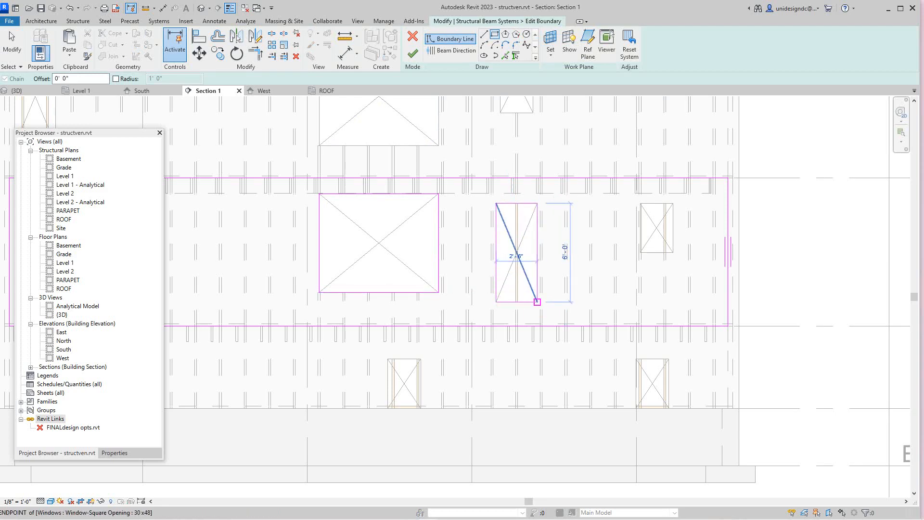
pyautogui.click(537, 302)
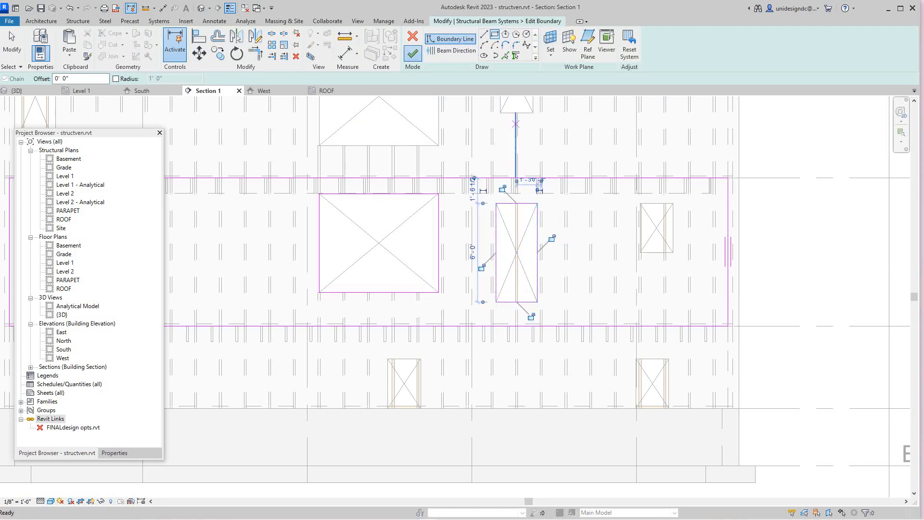
pyautogui.click(413, 53)
# Edit the Level 1–Level 2 beam system's boundary, adding a 2'-0" by 3'-0" cutout over the window just east of grid 4, and finish the sketch.
pyautogui.scroll(2, 707, 243)
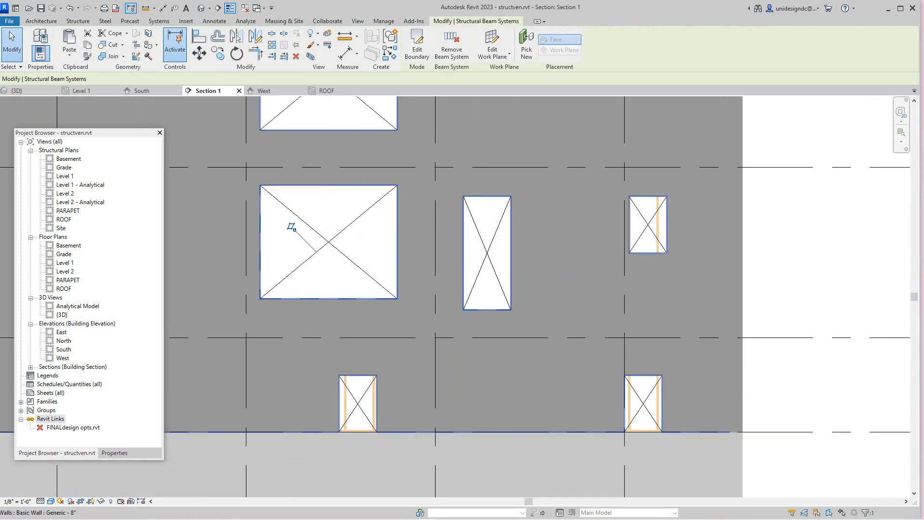
pyautogui.scroll(-1, 573, 225)
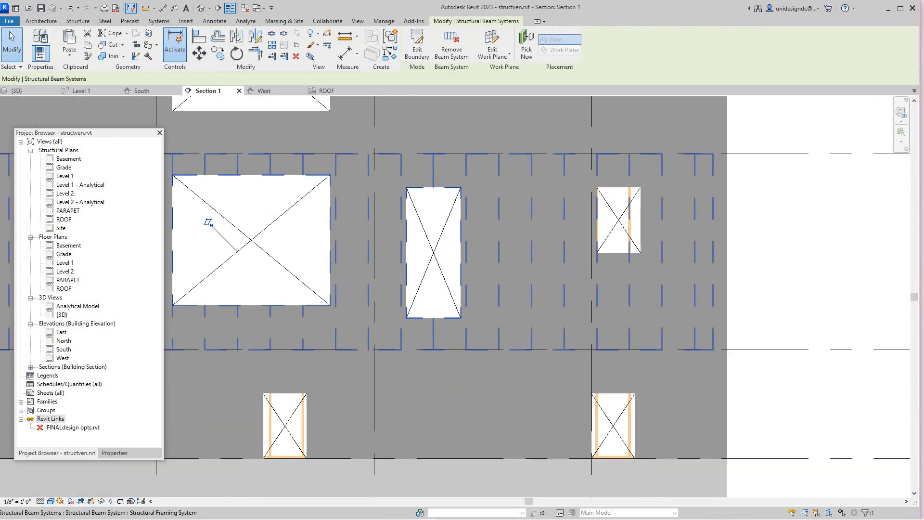
pyautogui.scroll(-1, 615, 198)
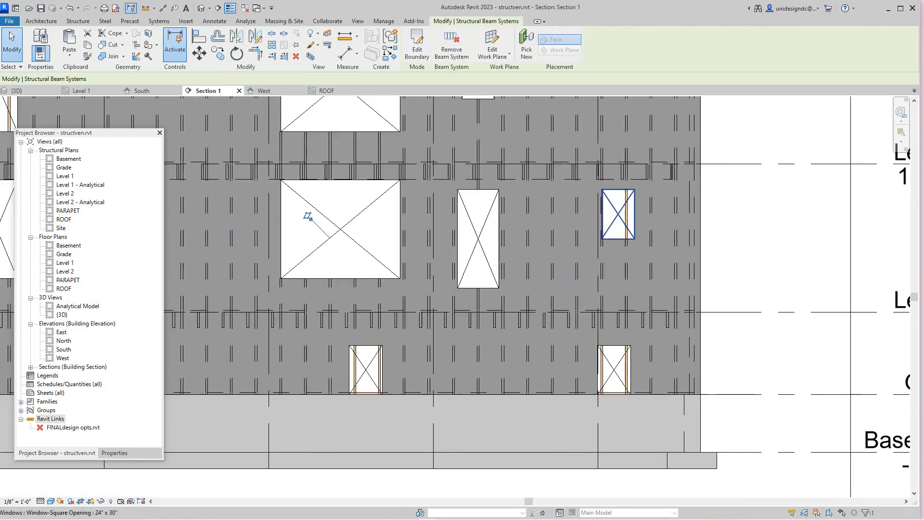
pyautogui.moveTo(616, 199); pyautogui.dragTo(607, 211, button='middle')
pyautogui.scroll(1, 607, 211)
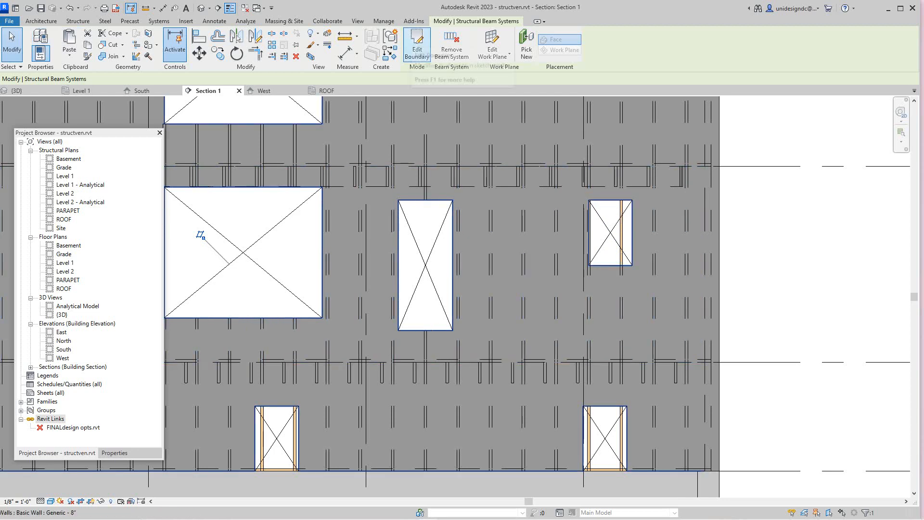
pyautogui.click(417, 48)
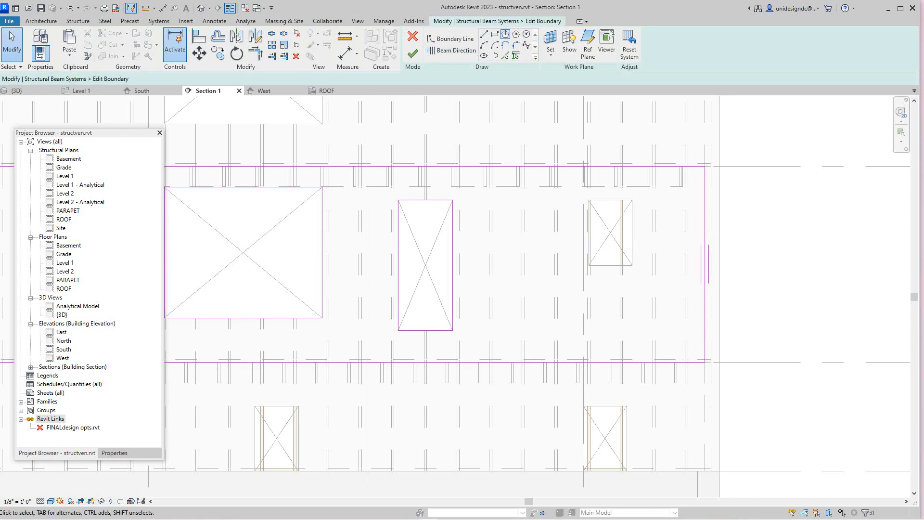
pyautogui.click(451, 38)
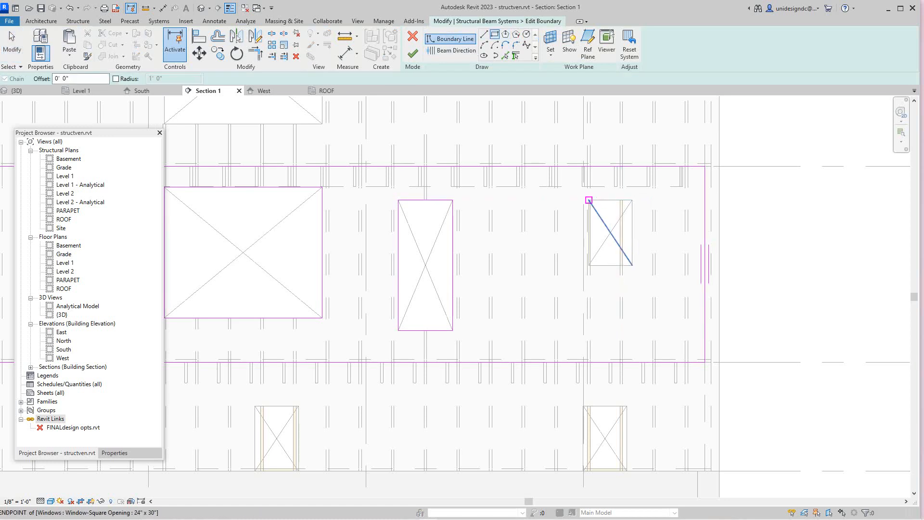
pyautogui.click(588, 199)
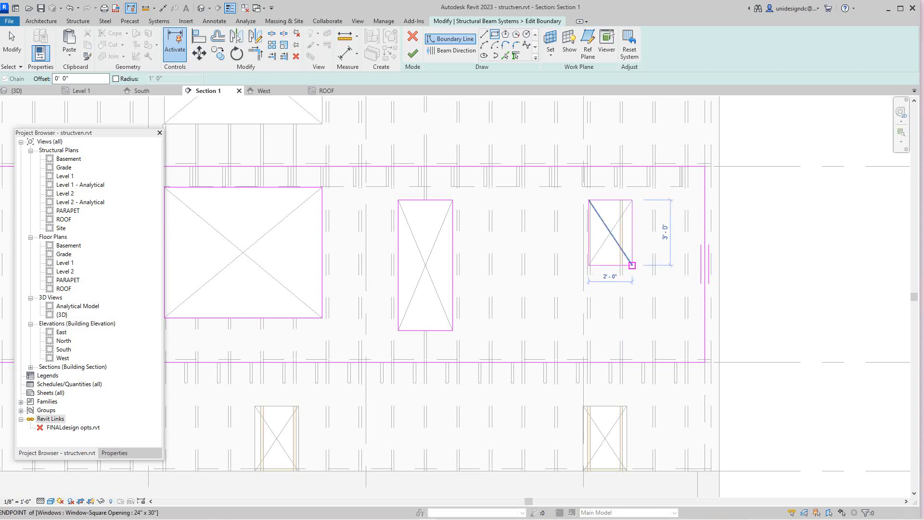
pyautogui.click(632, 265)
pyautogui.click(413, 53)
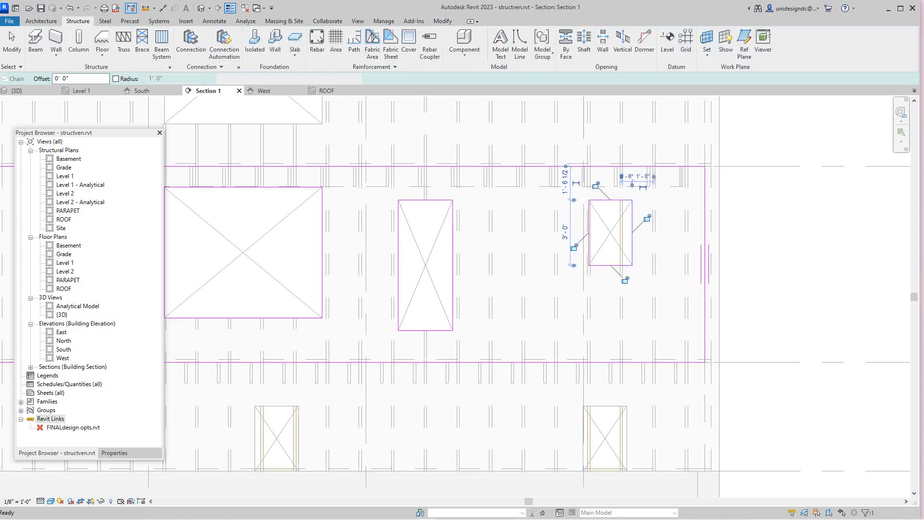
pyautogui.click(782, 248)
# Switch to the West elevation and reset its temporary hide/isolate.
pyautogui.scroll(-2, 782, 249)
pyautogui.moveTo(788, 244); pyautogui.dragTo(768, 309, button='middle')
pyautogui.scroll(-2, 769, 310)
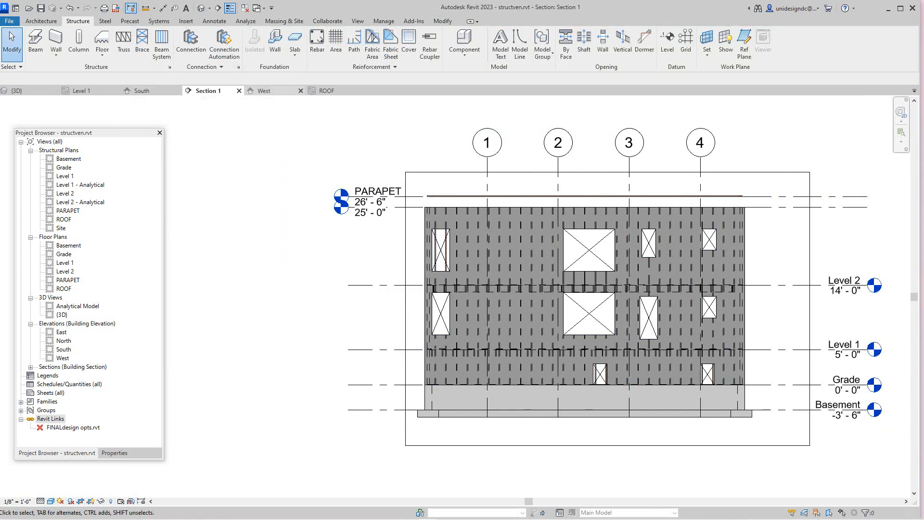
pyautogui.click(264, 90)
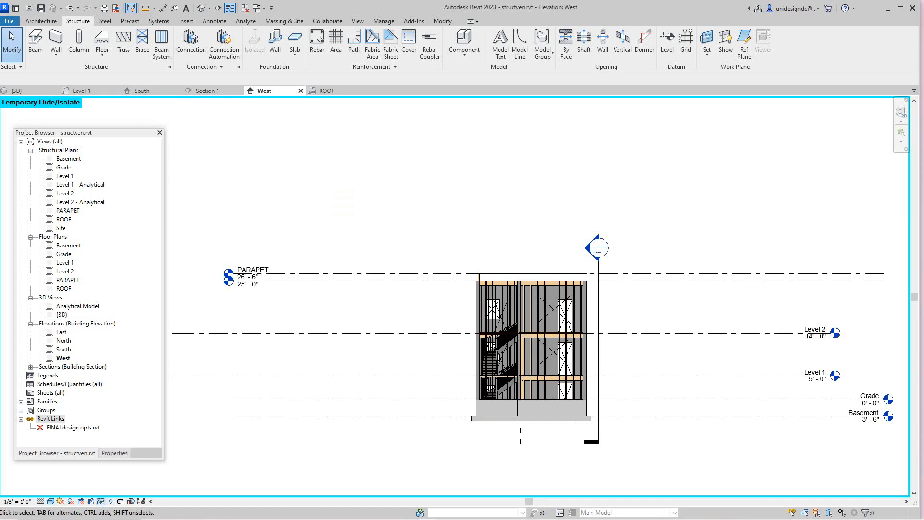
pyautogui.click(101, 501)
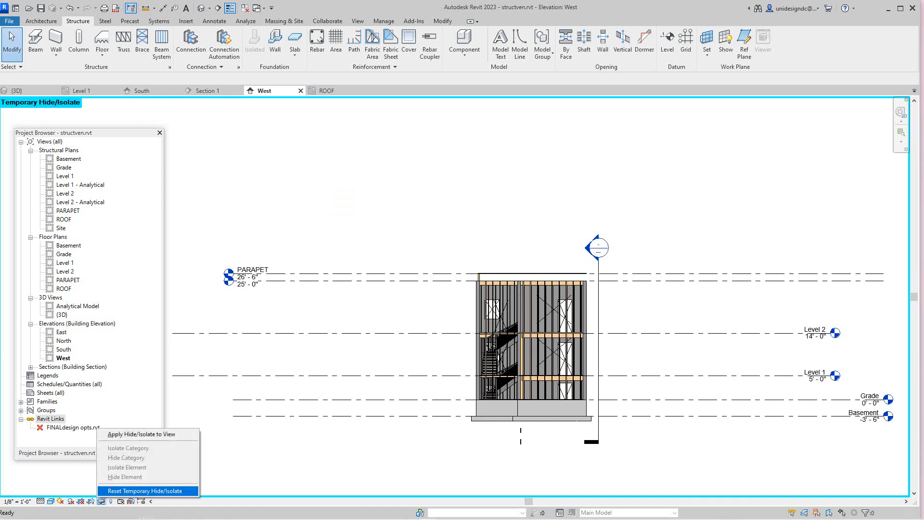
pyautogui.click(144, 491)
# Edit the upper-storey stair-side beam system's boundary, adding a 6'-10 1/2" high cutout over the door opening above Level 2, and finish the sketch.
pyautogui.scroll(3, 554, 339)
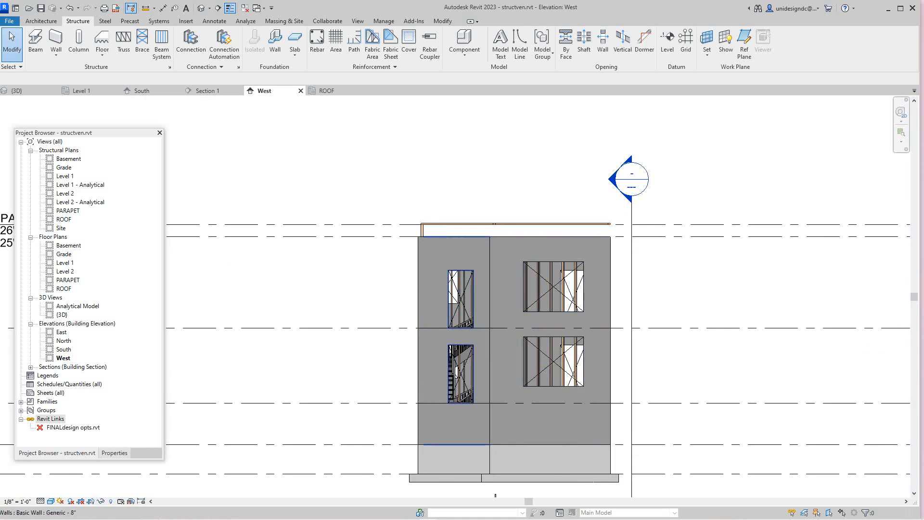
pyautogui.click(433, 252)
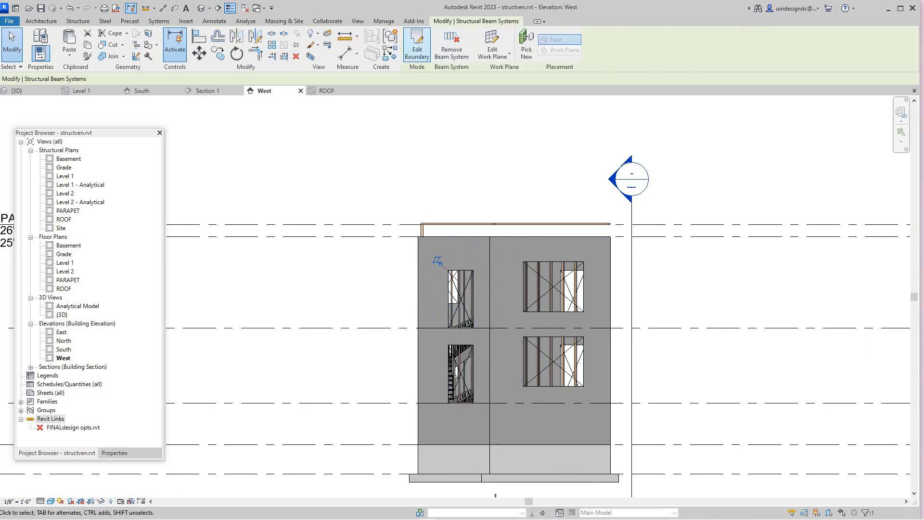
pyautogui.click(416, 45)
pyautogui.scroll(2, 457, 321)
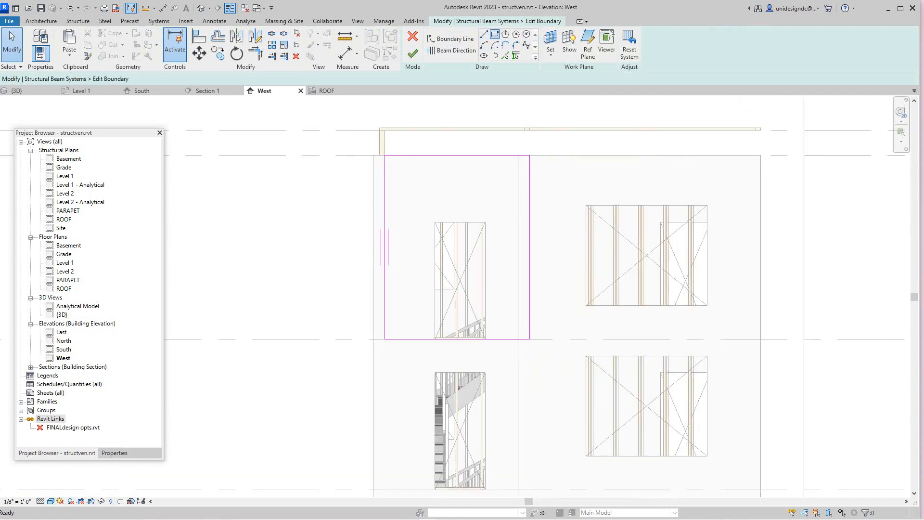
pyautogui.click(450, 38)
pyautogui.scroll(3, 435, 340)
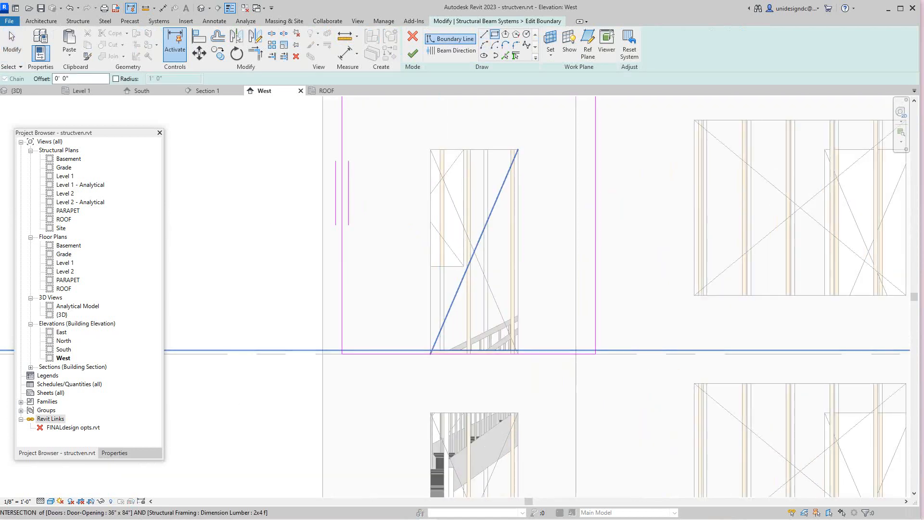
pyautogui.click(430, 353)
pyautogui.click(513, 149)
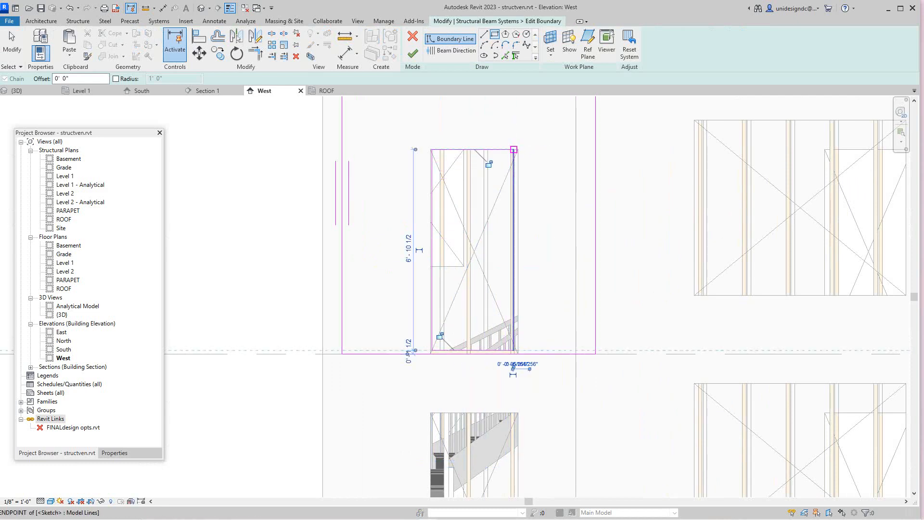
pyautogui.click(412, 53)
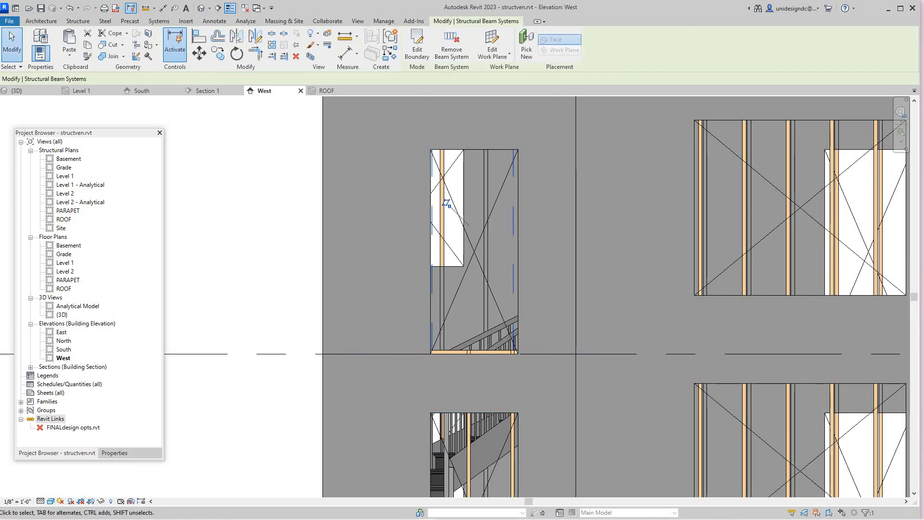
pyautogui.press('Escape')
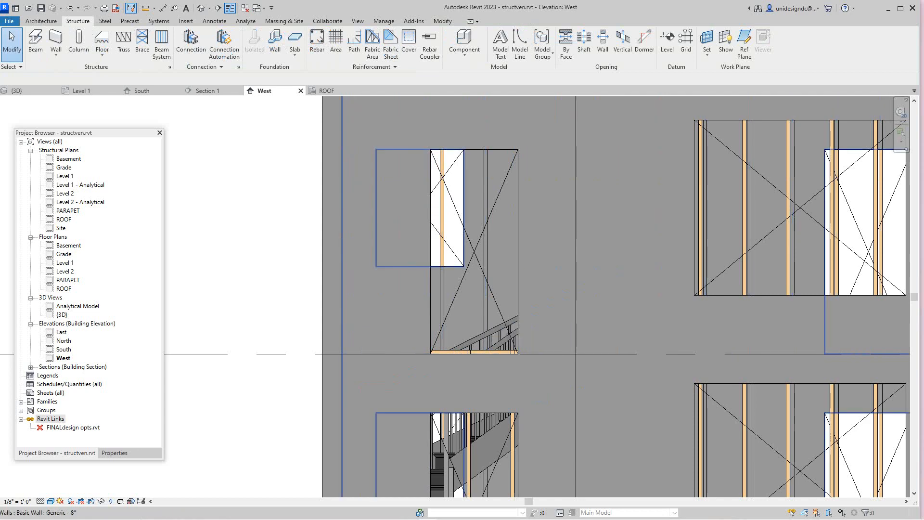
# Open the Level 1 structural plan and move the Section 1 line westward, partly clear of the building.
pyautogui.scroll(-5, 445, 348)
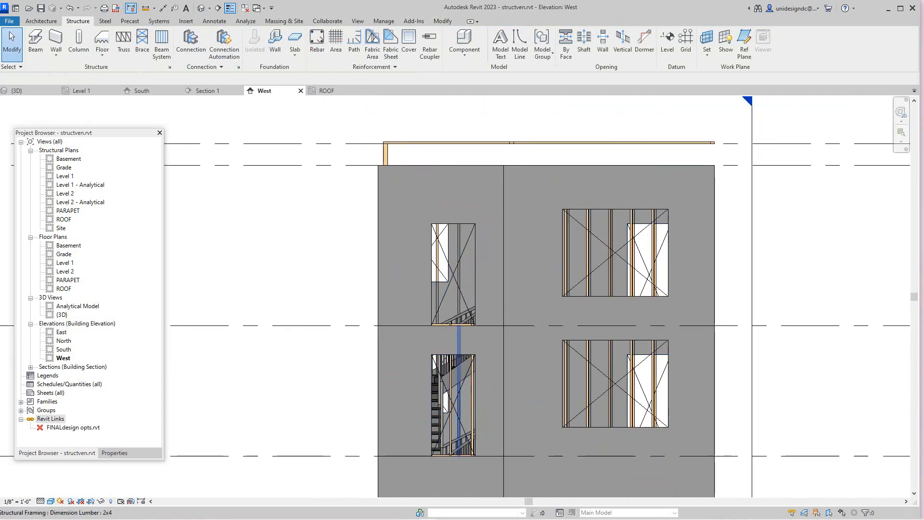
pyautogui.click(82, 91)
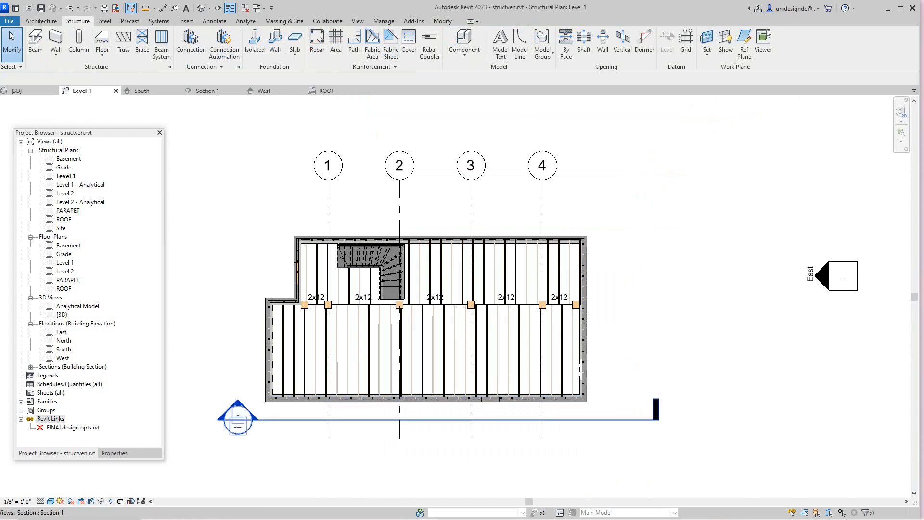
pyautogui.click(383, 420)
pyautogui.scroll(-4, 383, 390)
pyautogui.moveTo(383, 390); pyautogui.dragTo(433, 329, button='middle')
pyautogui.press('Escape')
pyautogui.moveTo(434, 345); pyautogui.dragTo(266, 332)
pyautogui.press('Escape')
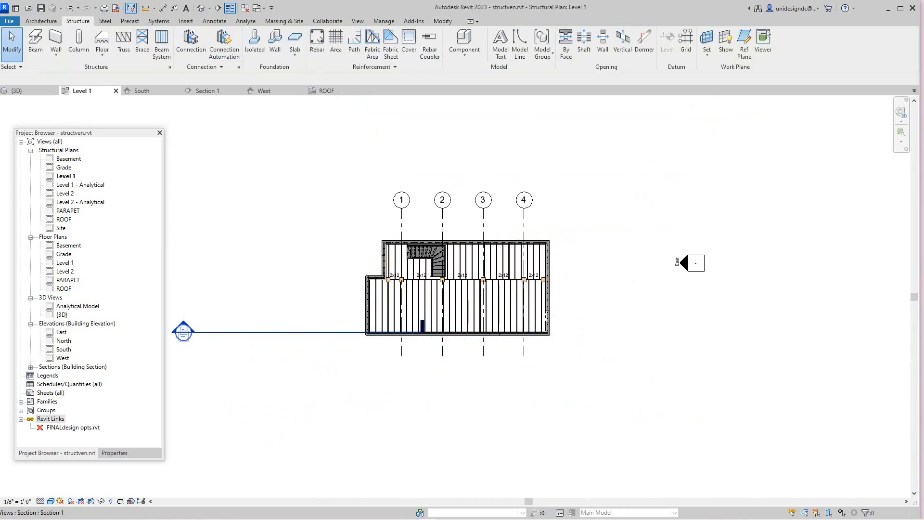
# Rotate the Section 1 line 90° clockwise to face east and move it close to the outside of the west wall.
pyautogui.click(267, 333)
pyautogui.click(236, 53)
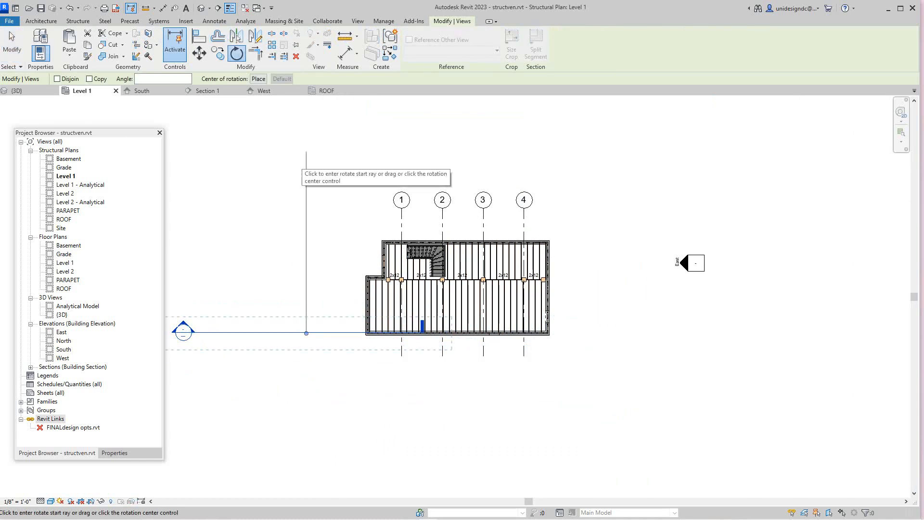
pyautogui.click(306, 224)
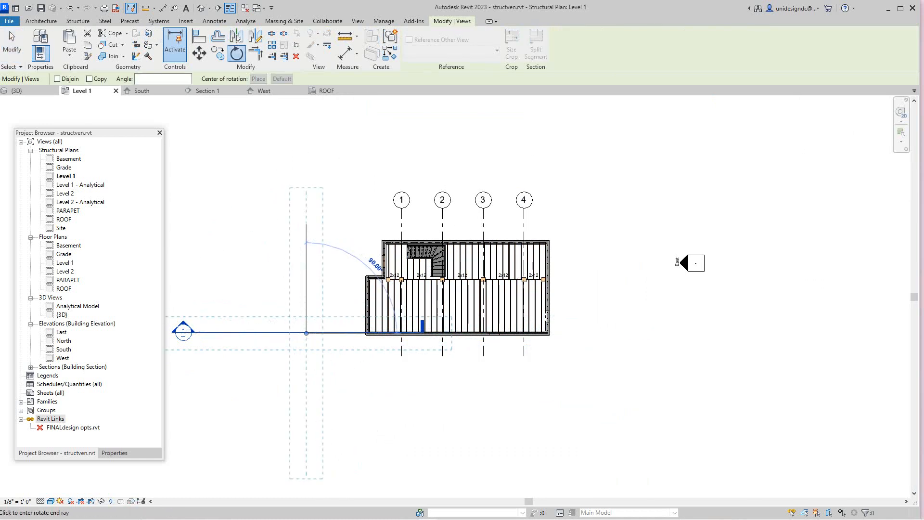
pyautogui.click(423, 328)
pyautogui.press('Escape')
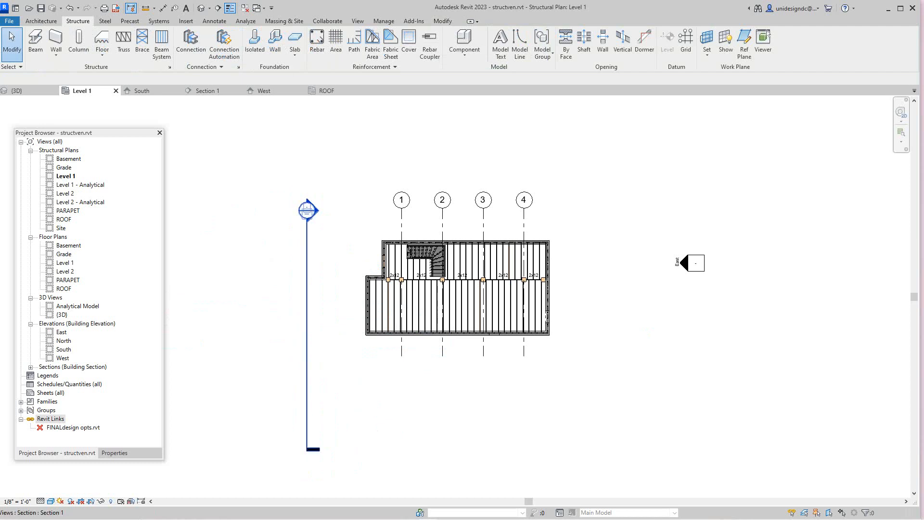
pyautogui.moveTo(306, 329); pyautogui.dragTo(357, 328)
pyautogui.press('Escape')
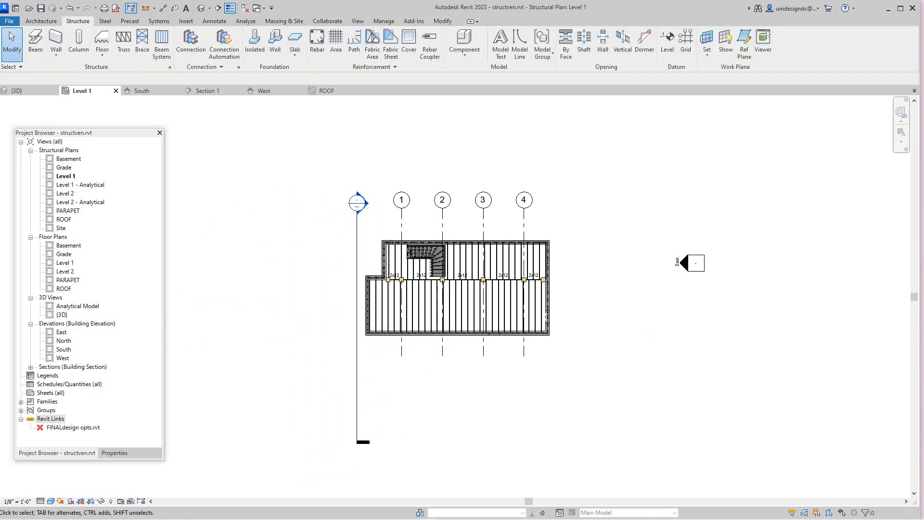
# Open the Section 1 view and start editing the boundary of the beam system around the door opening between Level 1 and Level 2.
pyautogui.doubleClick(357, 202)
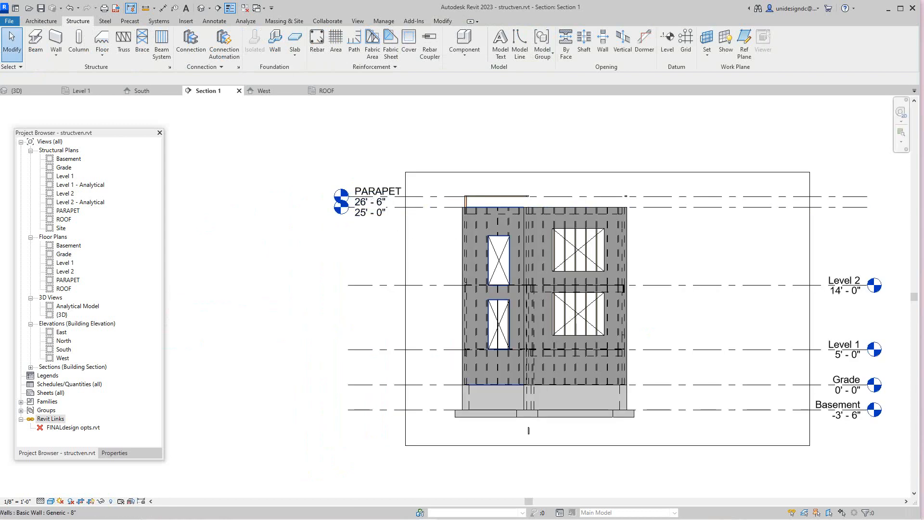
pyautogui.scroll(4, 568, 327)
pyautogui.scroll(1, 448, 299)
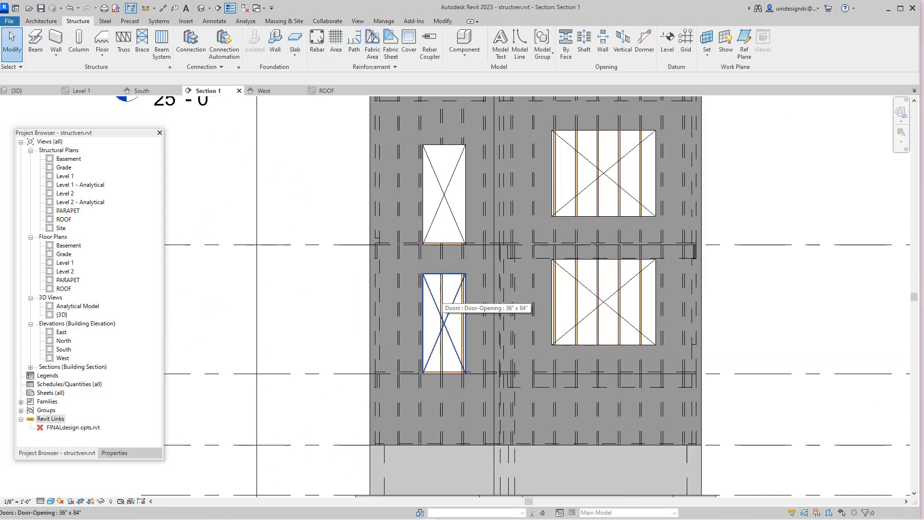
pyautogui.click(436, 297)
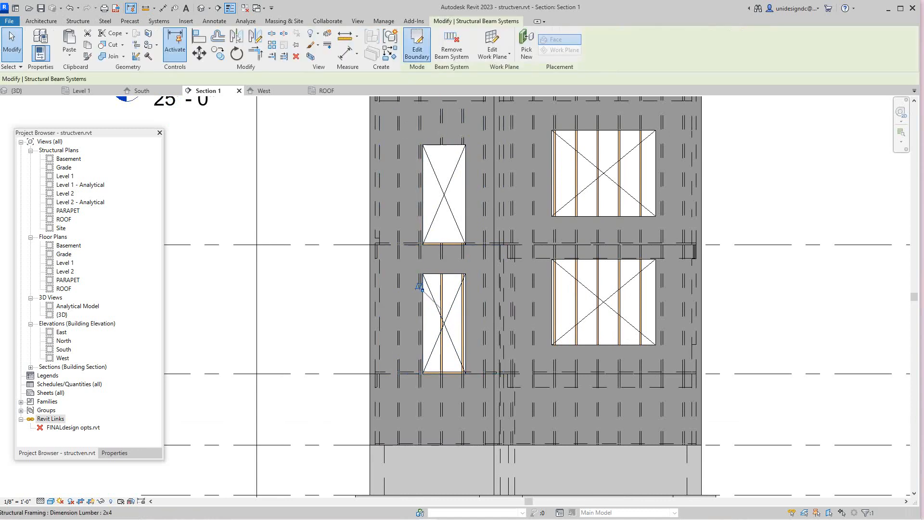
pyautogui.click(417, 48)
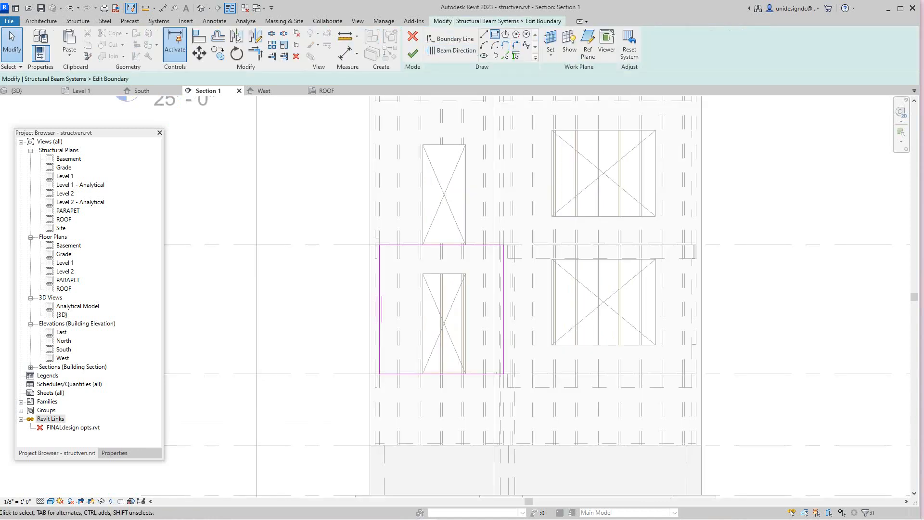
# Add a rectangular cutout about 2'-11" by 6'-10 1/2" over the lower door opening and finish the boundary sketch.
pyautogui.click(450, 39)
pyautogui.click(422, 273)
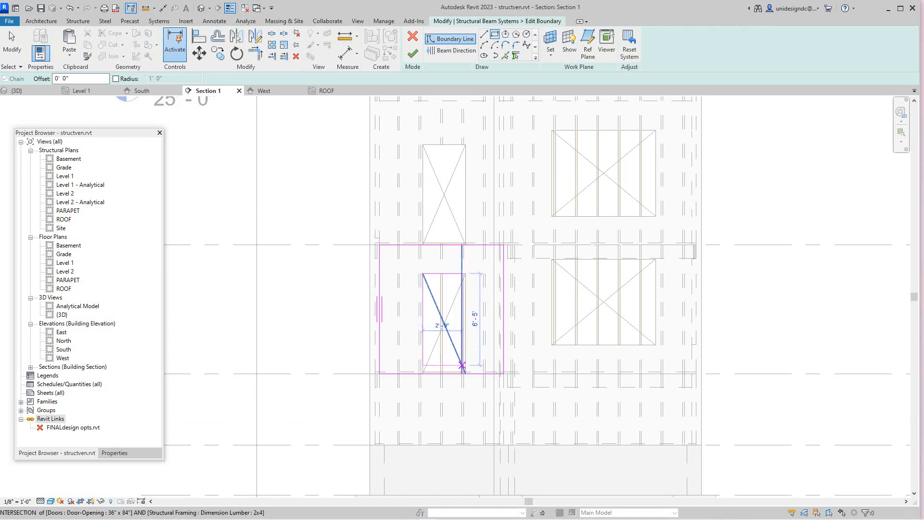
pyautogui.scroll(4, 468, 372)
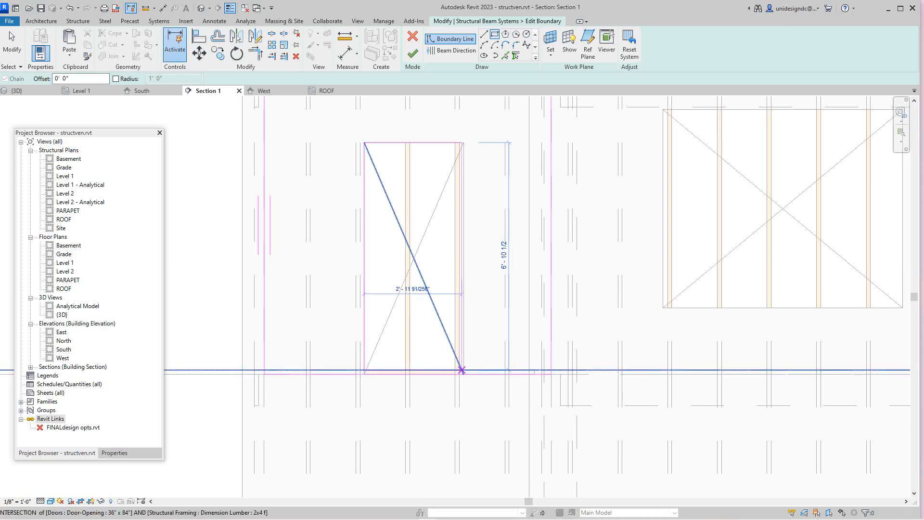
pyautogui.click(461, 370)
pyautogui.scroll(-3, 472, 322)
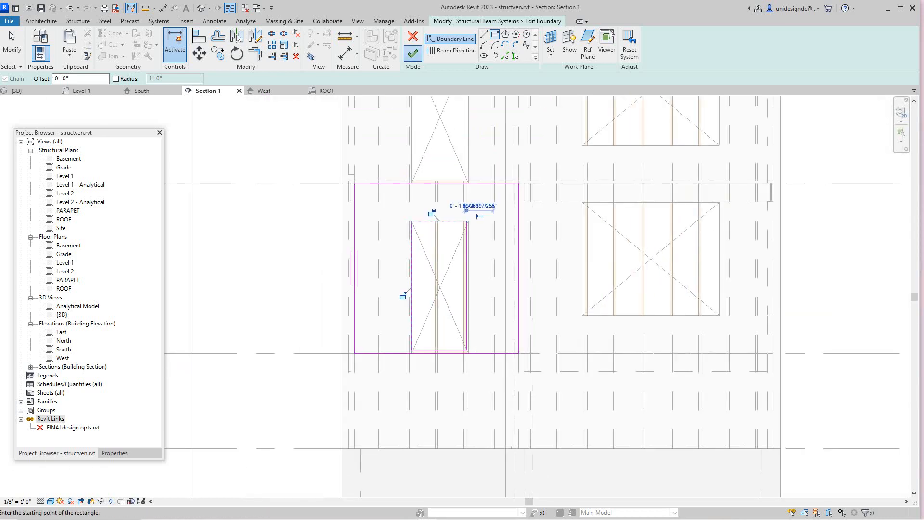
pyautogui.click(412, 53)
# Edit the beam system boundary around the window between Level 1 and Level 2, adding a 6'-0" high rectangular cutout over the opening.
pyautogui.scroll(-4, 375, 262)
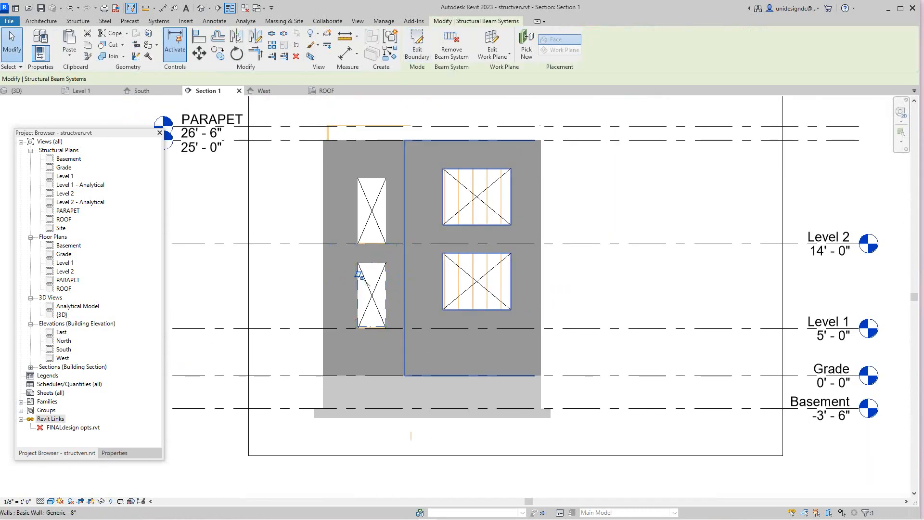
pyautogui.scroll(1, 496, 233)
pyautogui.scroll(1, 544, 257)
pyautogui.scroll(-1, 516, 266)
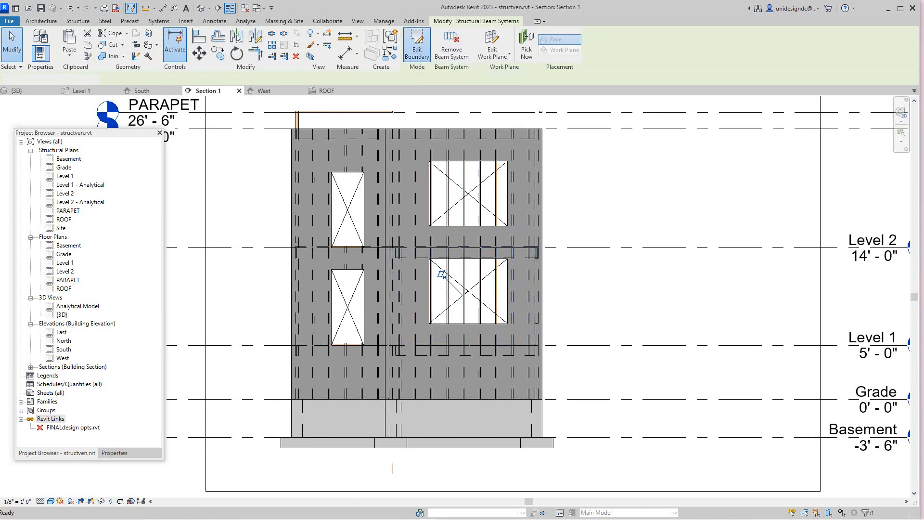
pyautogui.click(417, 46)
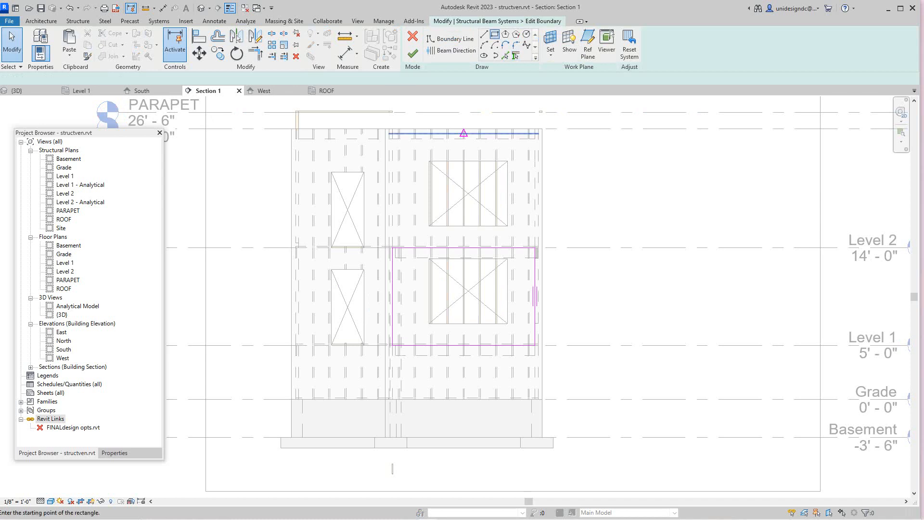
pyautogui.click(429, 259)
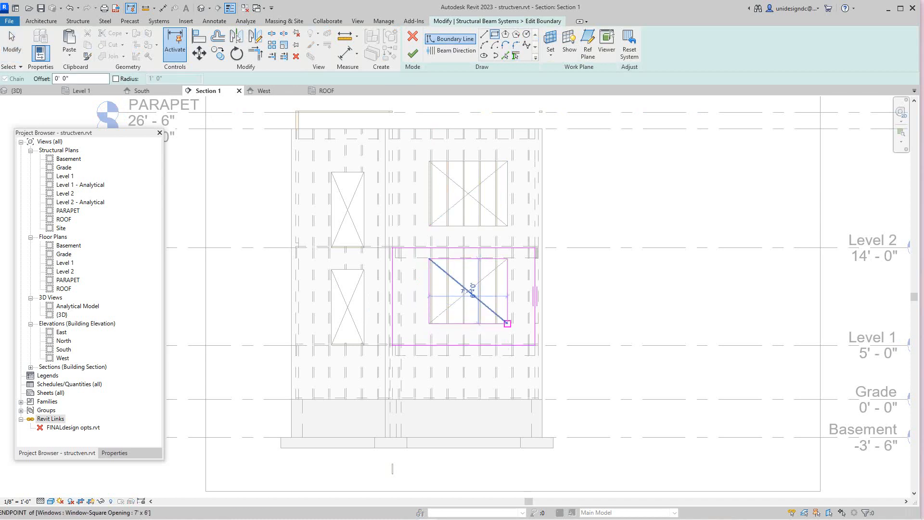
pyautogui.click(507, 323)
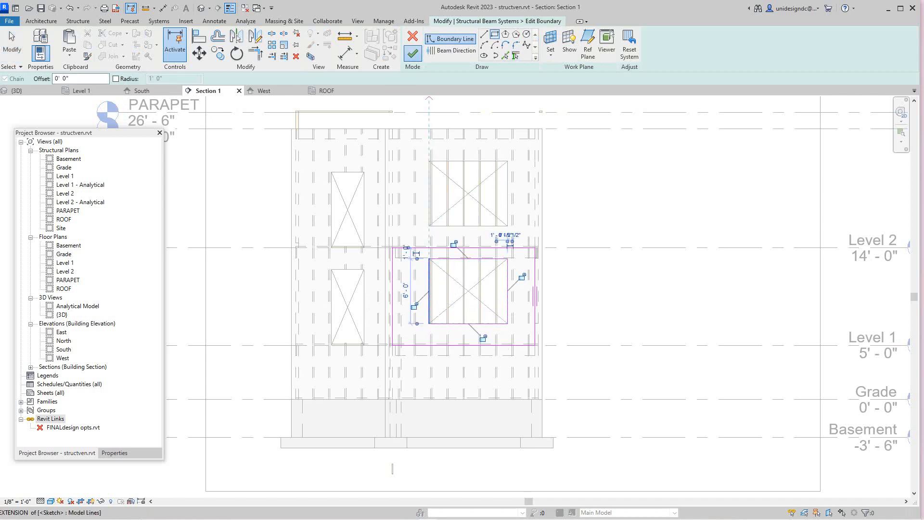
pyautogui.click(412, 53)
# Start editing the boundary of the beam system around the upper window opening, between Level 2 and the roof.
pyautogui.scroll(2, 478, 220)
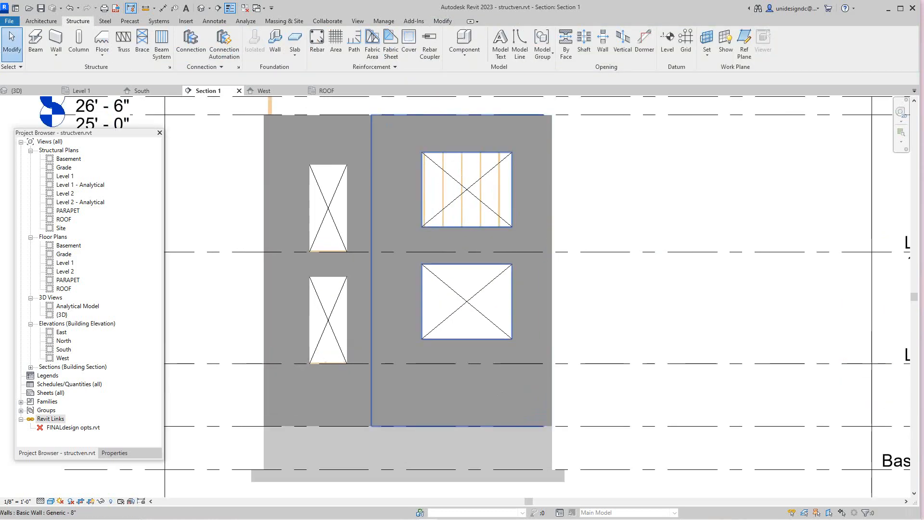
pyautogui.scroll(-1, 477, 223)
pyautogui.moveTo(477, 223); pyautogui.dragTo(453, 277, button='middle')
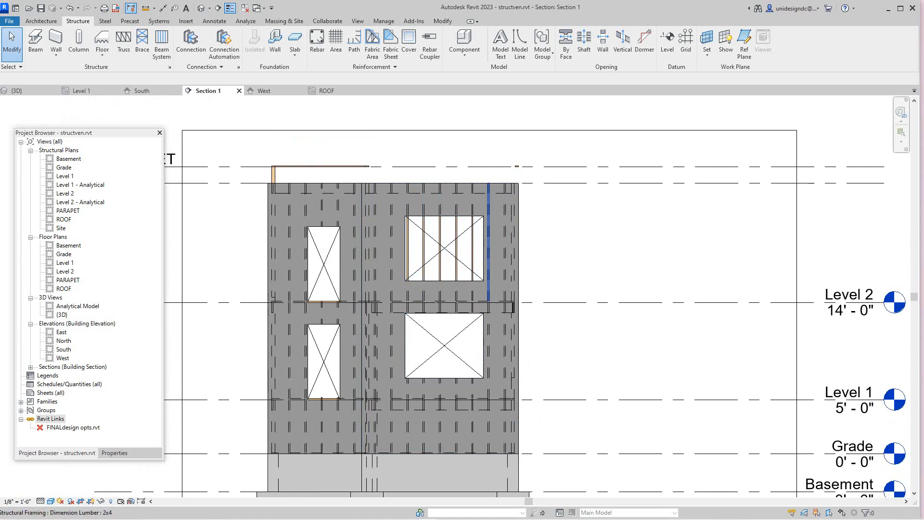
pyautogui.press('Tab')
pyautogui.press('Tab')
pyautogui.press('Tab')
pyautogui.press('Tab')
pyautogui.press('Tab')
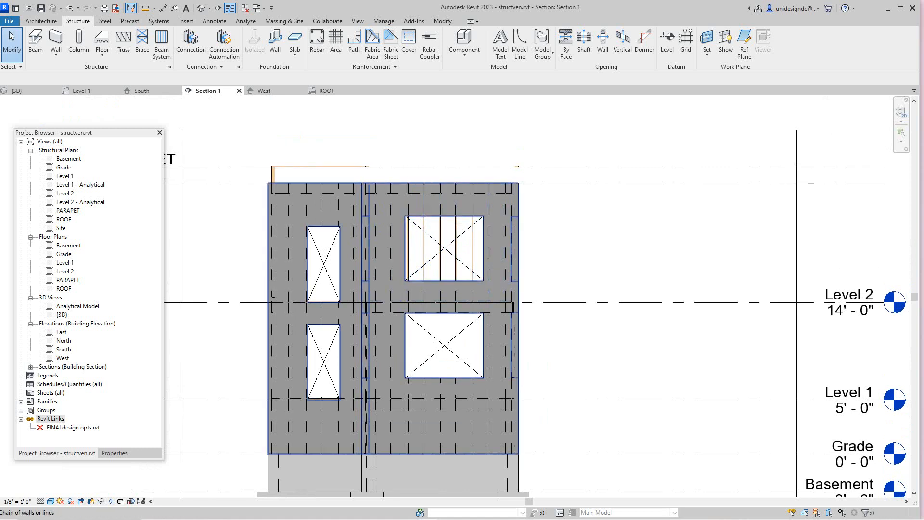
pyautogui.click(417, 220)
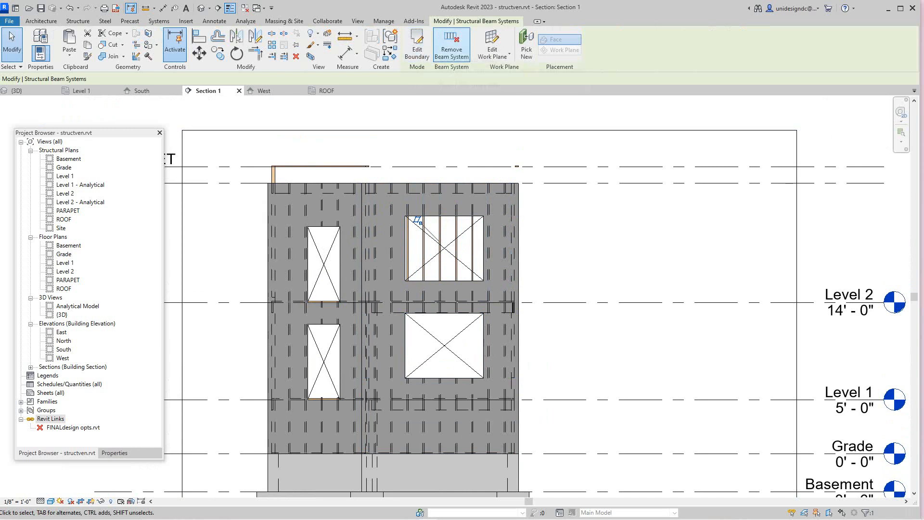
pyautogui.click(417, 45)
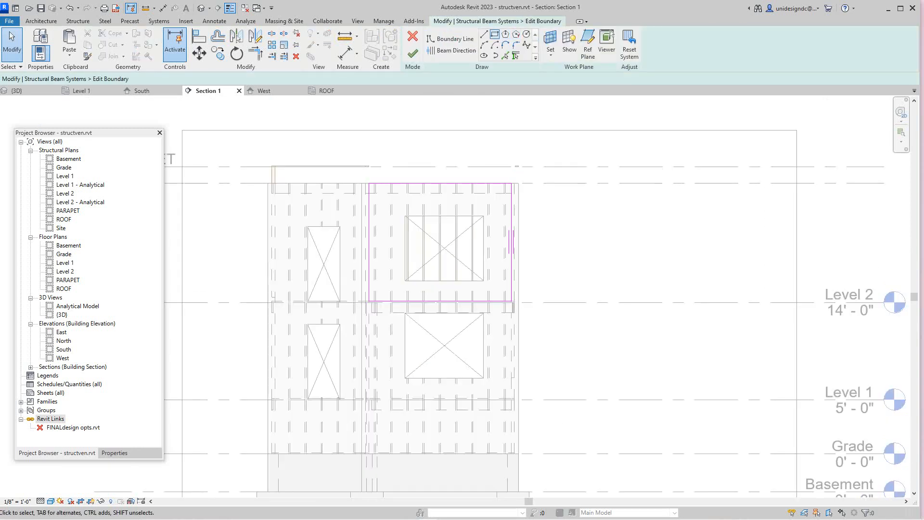
# Add a 6'-0" high rectangular cutout over the upper window opening and finish the boundary sketch.
pyautogui.click(495, 34)
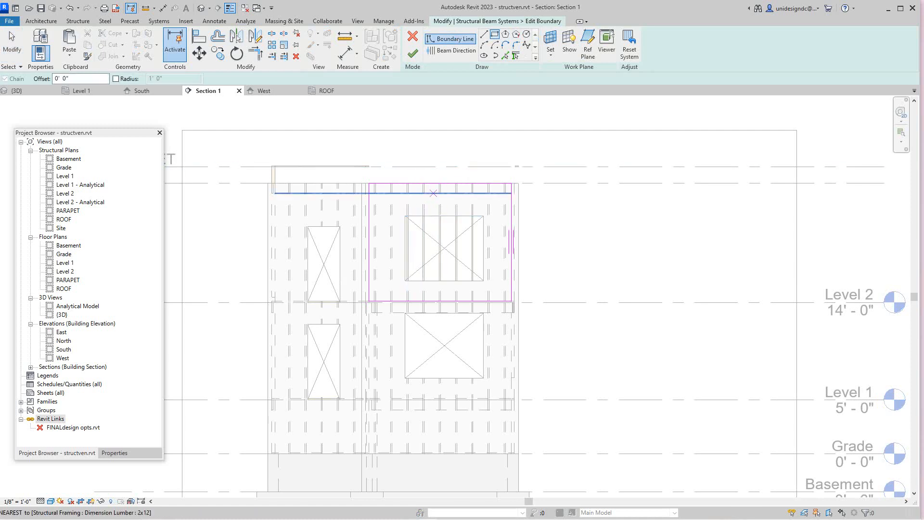
pyautogui.scroll(2, 422, 211)
pyautogui.click(396, 219)
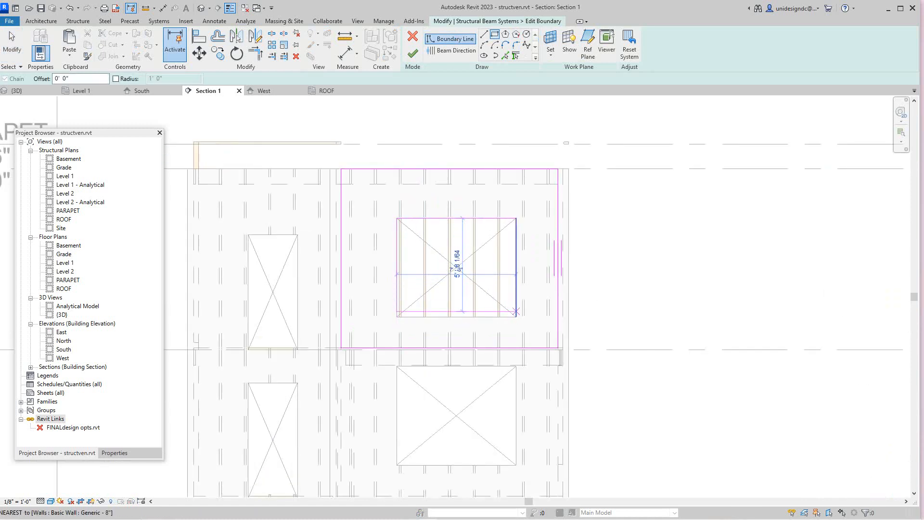
pyautogui.click(516, 316)
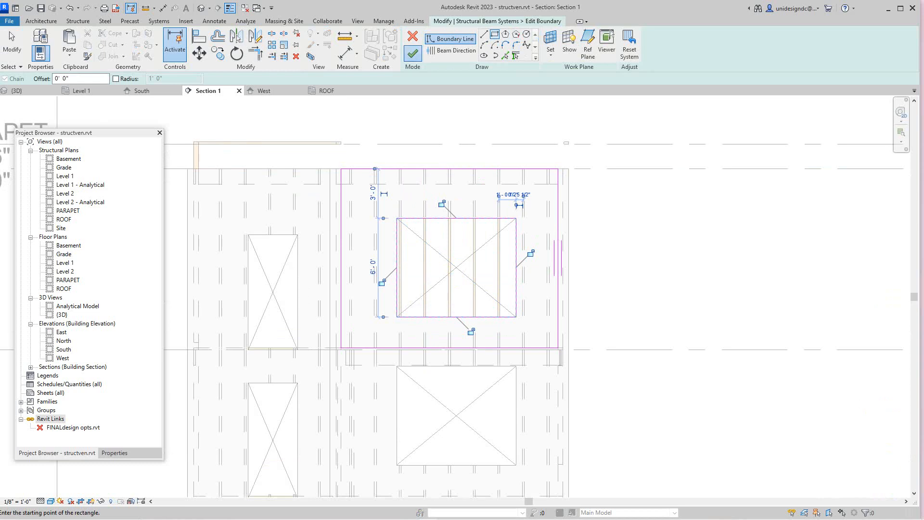
pyautogui.click(412, 54)
pyautogui.scroll(-3, 626, 221)
pyautogui.moveTo(626, 221); pyautogui.dragTo(610, 245, button='middle')
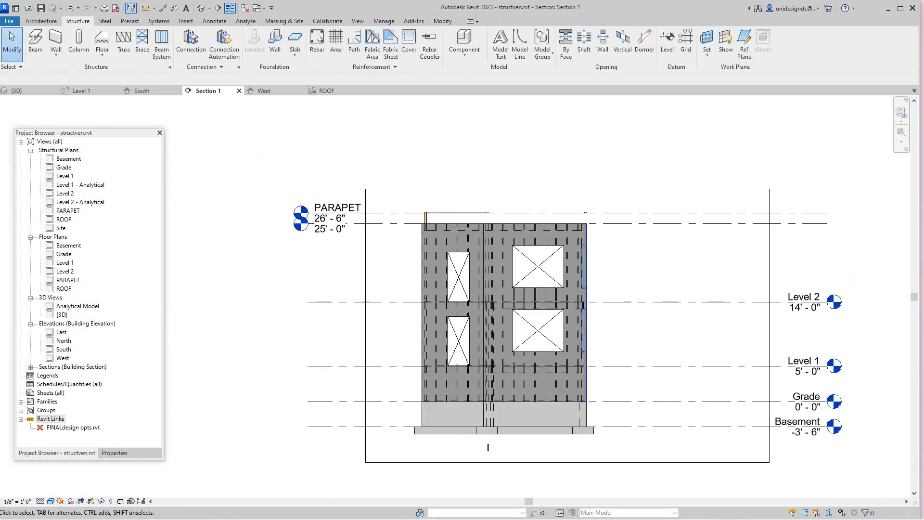
# Open the 3D view and examine the building's framing and wall openings from the front and right sides.
pyautogui.click(24, 91)
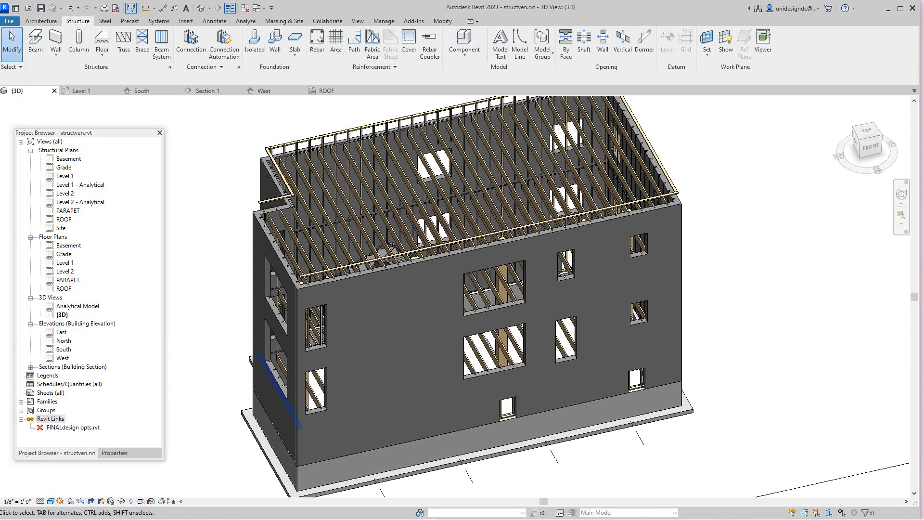
pyautogui.scroll(-3, 527, 354)
pyautogui.moveTo(871, 147)
pyautogui.mouseDown()
pyautogui.moveTo(861, 130)
pyautogui.moveTo(859, 151)
pyautogui.moveTo(876, 145)
pyautogui.mouseUp()
pyautogui.moveTo(529, 332)
pyautogui.keyDown('shift'); pyautogui.mouseDown(button='middle')
pyautogui.moveTo(543, 329)
pyautogui.moveTo(578, 275)
pyautogui.moveTo(616, 263)
pyautogui.moveTo(635, 332)
pyautogui.mouseUp(button='middle'); pyautogui.keyUp('shift')
pyautogui.moveTo(869, 139)
pyautogui.mouseDown()
pyautogui.moveTo(885, 135)
pyautogui.moveTo(870, 157)
pyautogui.moveTo(847, 159)
pyautogui.moveTo(868, 136)
pyautogui.mouseUp()
pyautogui.scroll(2, 717, 389)
pyautogui.moveTo(642, 386); pyautogui.dragTo(506, 349, button='middle')
pyautogui.scroll(-3, 780, 216)
pyautogui.scroll(3, 749, 268)
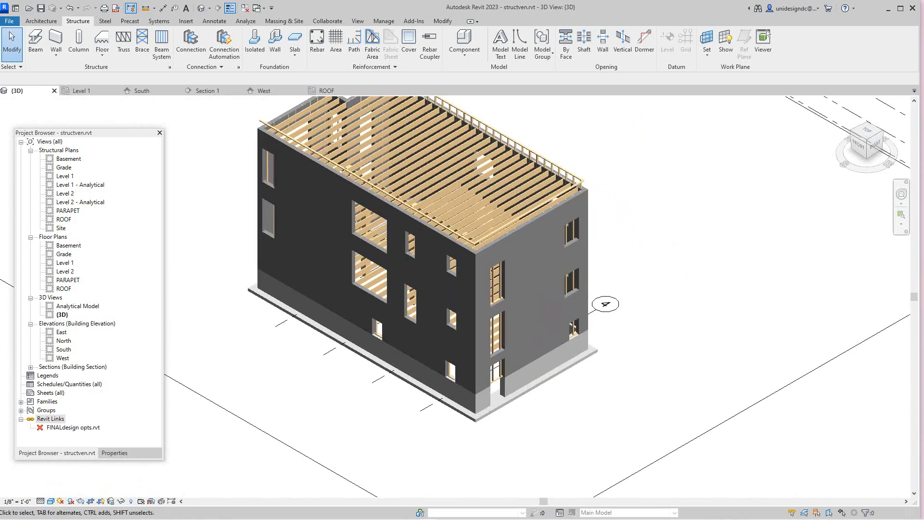
pyautogui.scroll(-1, 751, 264)
pyautogui.scroll(-1, 609, 275)
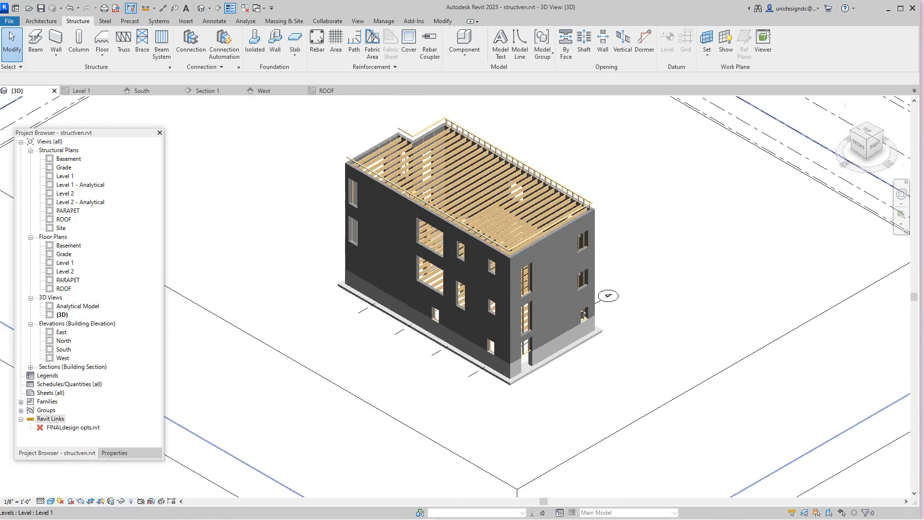
pyautogui.moveTo(867, 147)
pyautogui.mouseDown()
pyautogui.moveTo(853, 130)
pyautogui.moveTo(832, 166)
pyautogui.moveTo(838, 179)
pyautogui.moveTo(883, 148)
pyautogui.mouseUp()
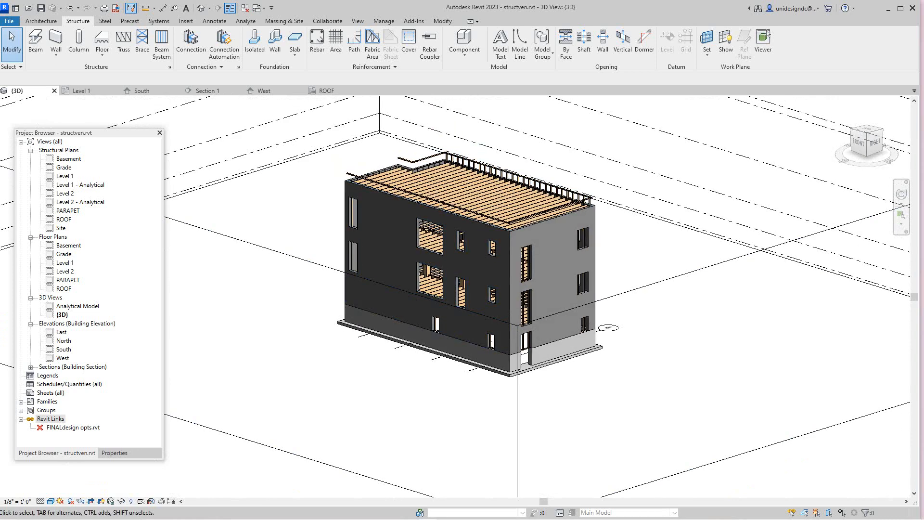
# Open the East elevation and set its visual style to Consistent Colors.
pyautogui.doubleClick(61, 331)
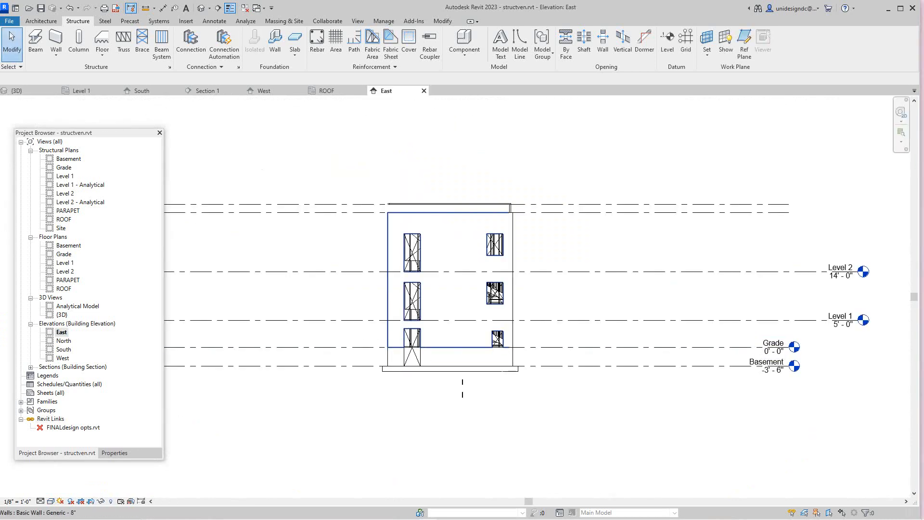
pyautogui.scroll(5, 423, 246)
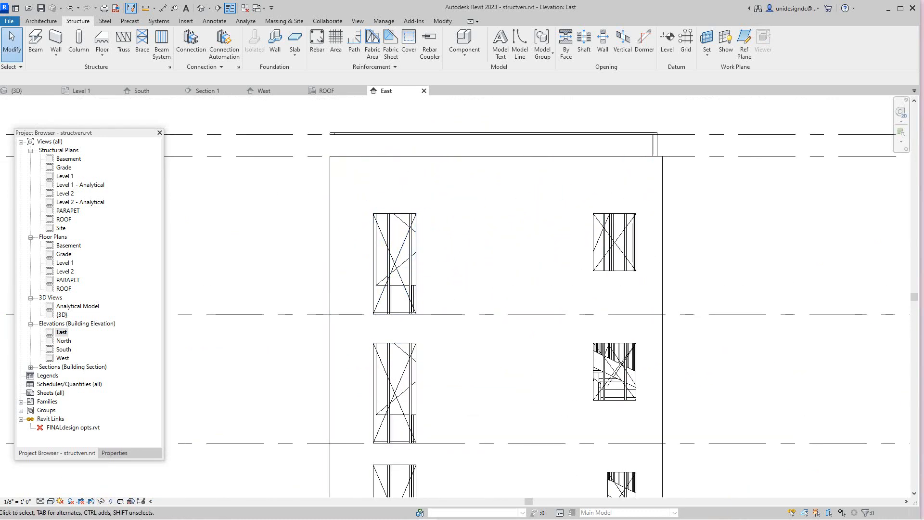
pyautogui.click(50, 501)
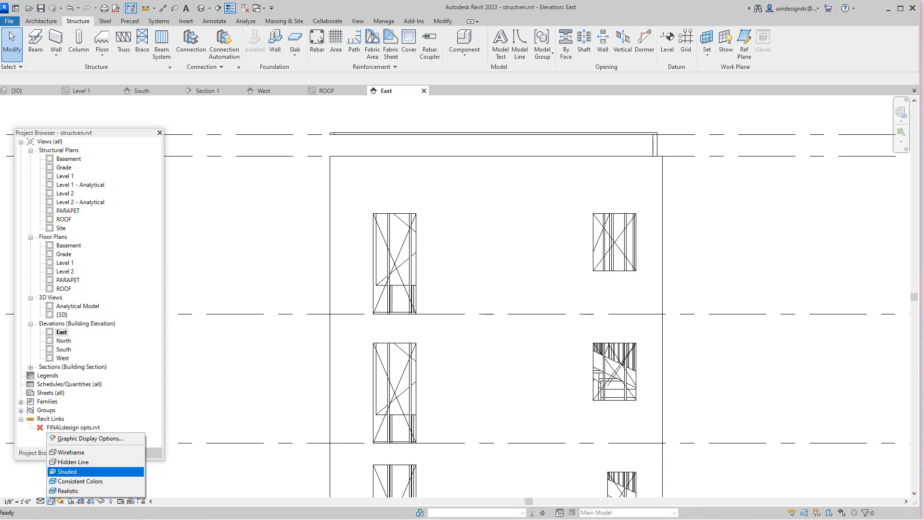
pyautogui.click(80, 481)
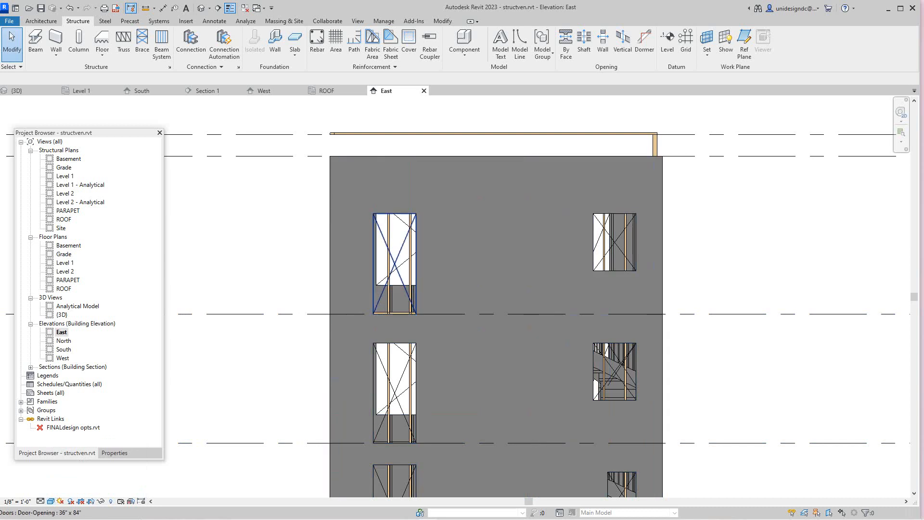
pyautogui.click(434, 285)
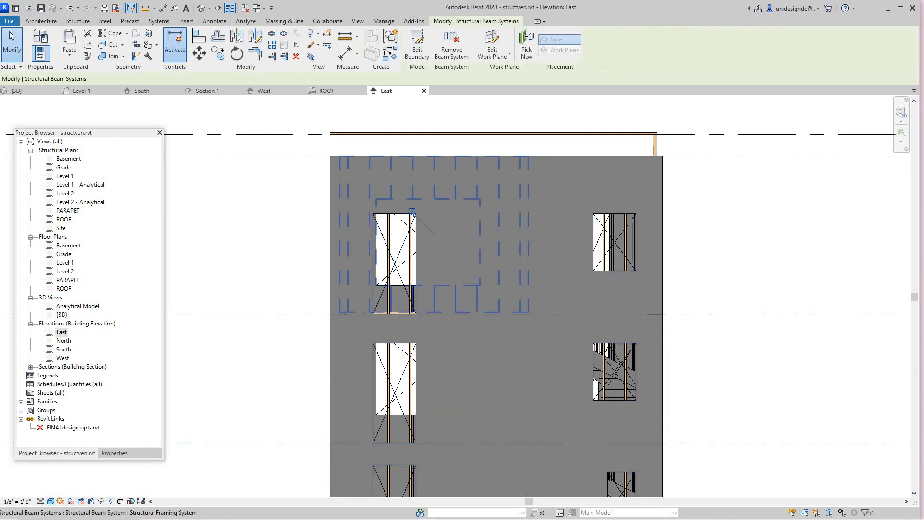
pyautogui.press('Escape')
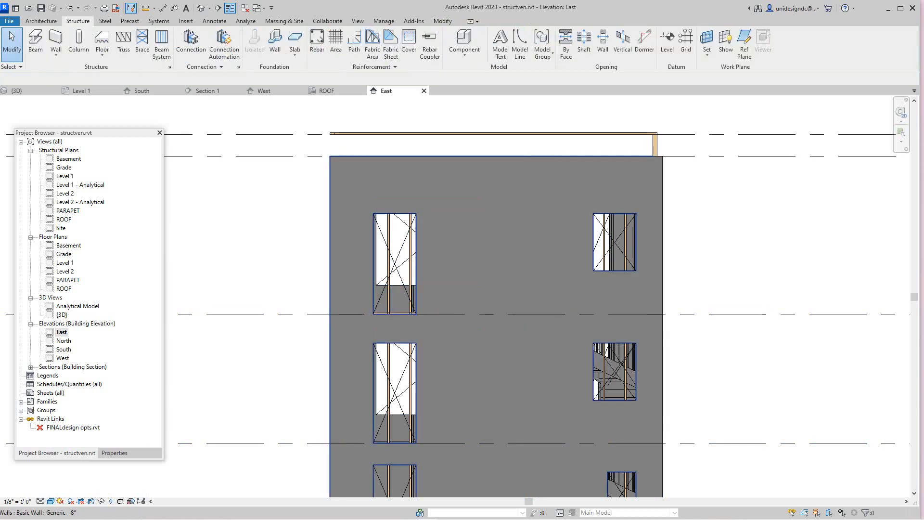
pyautogui.scroll(-4, 291, 289)
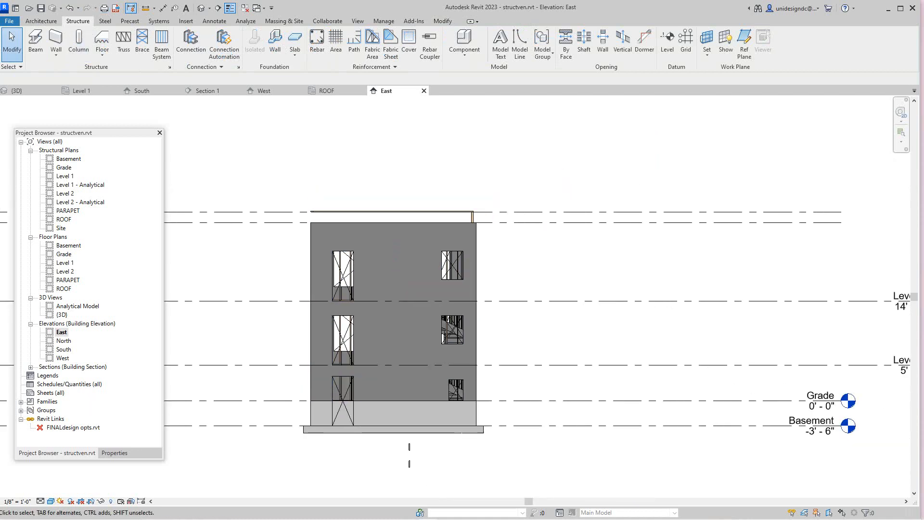
# Return to the 3D view and select all instances of the Generic - 8" exterior wall type visible in the view.
pyautogui.click(201, 8)
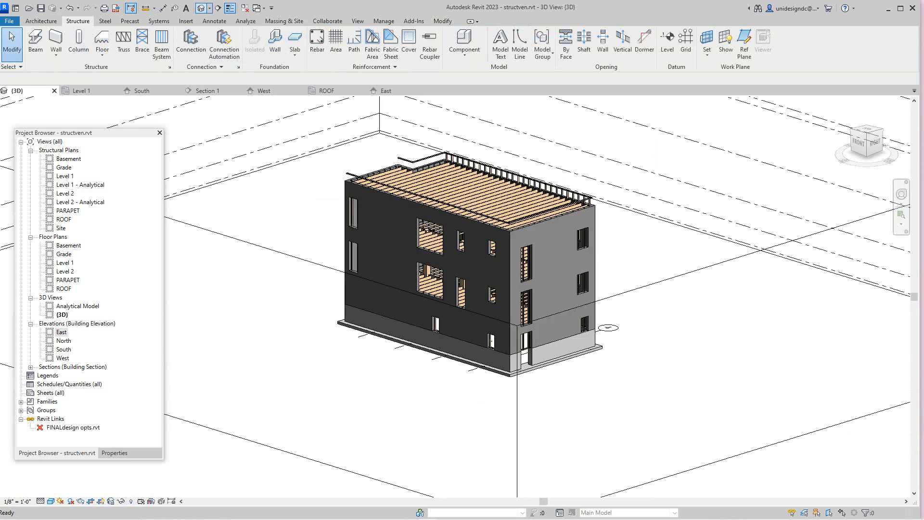
pyautogui.moveTo(571, 166); pyautogui.dragTo(578, 299, button='middle')
pyautogui.scroll(-1, 577, 298)
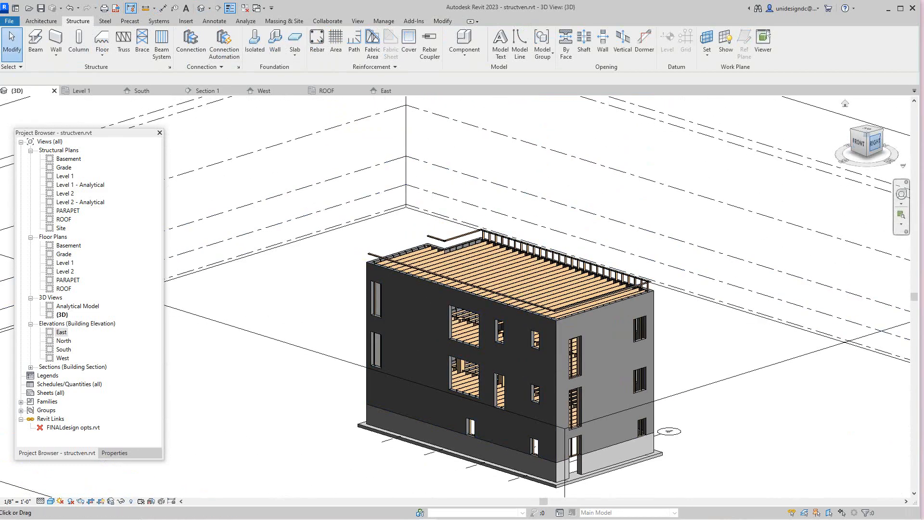
pyautogui.moveTo(875, 142); pyautogui.dragTo(839, 149)
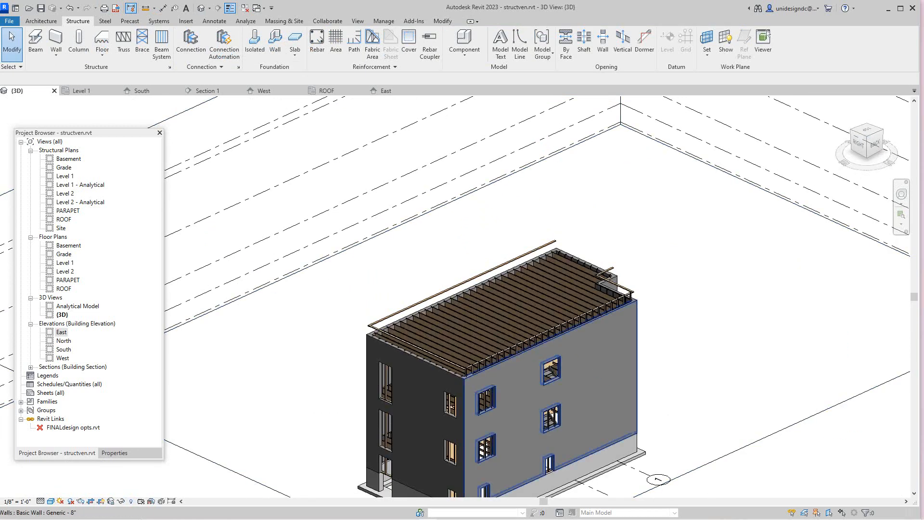
pyautogui.click(604, 359)
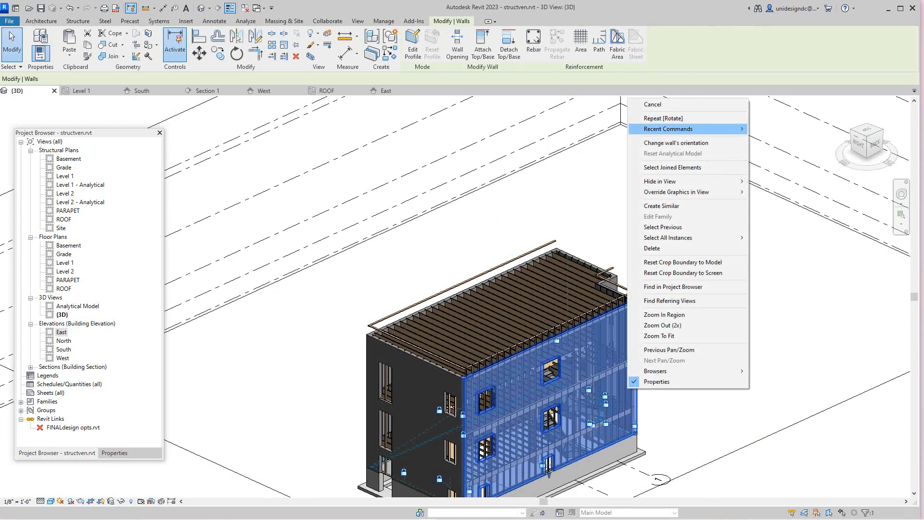
pyautogui.moveTo(674, 181)
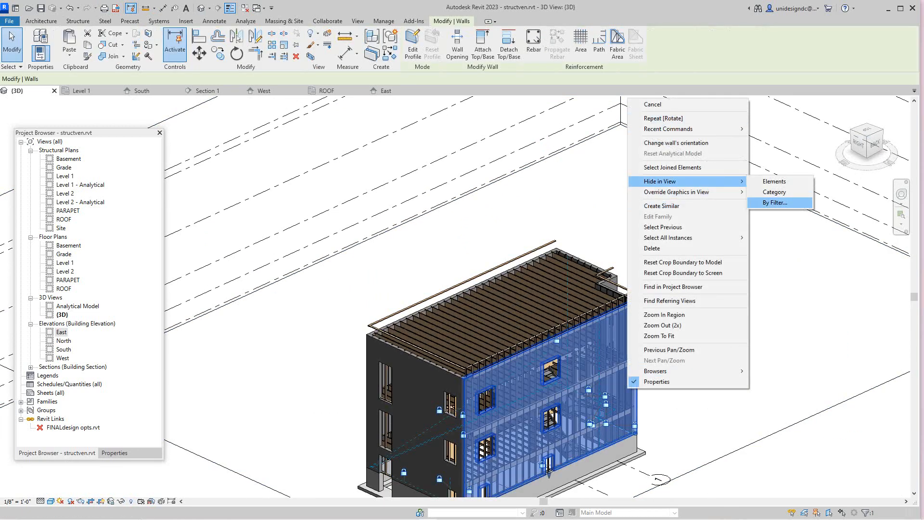
pyautogui.click(775, 203)
pyautogui.rightClick(669, 218)
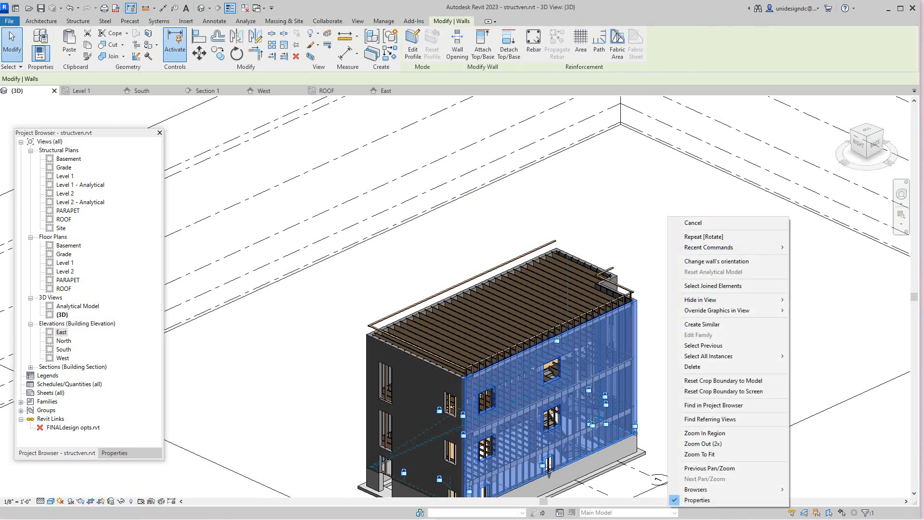
pyautogui.moveTo(722, 357)
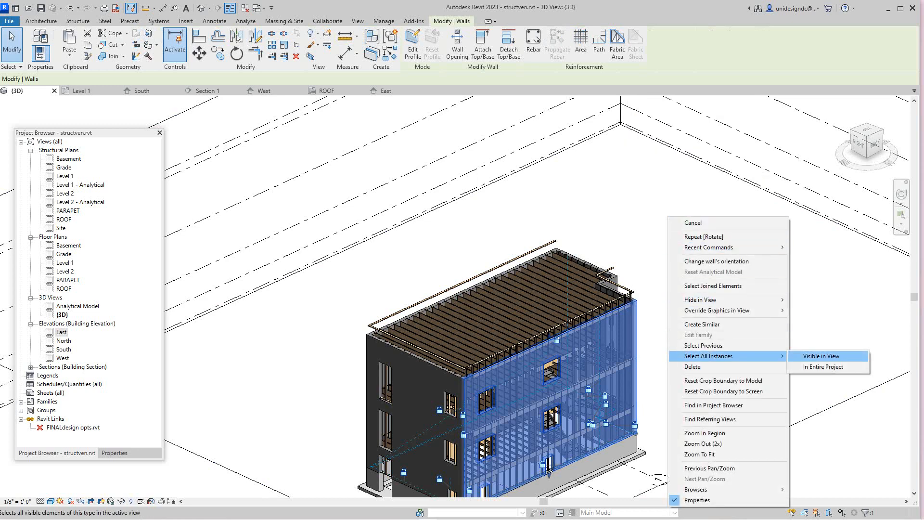
pyautogui.click(821, 356)
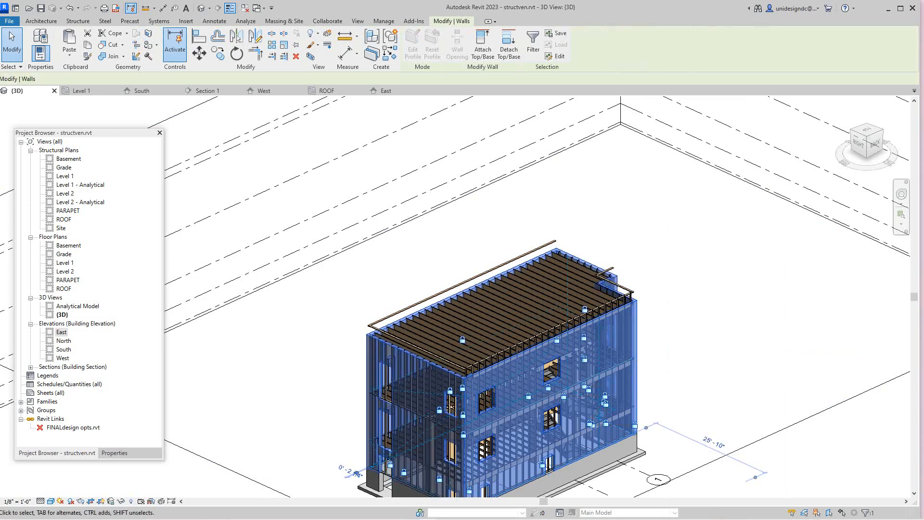
# Temporarily hide the selected Generic - 8" exterior walls in the 3D view to expose the framing.
pyautogui.scroll(-2, 737, 300)
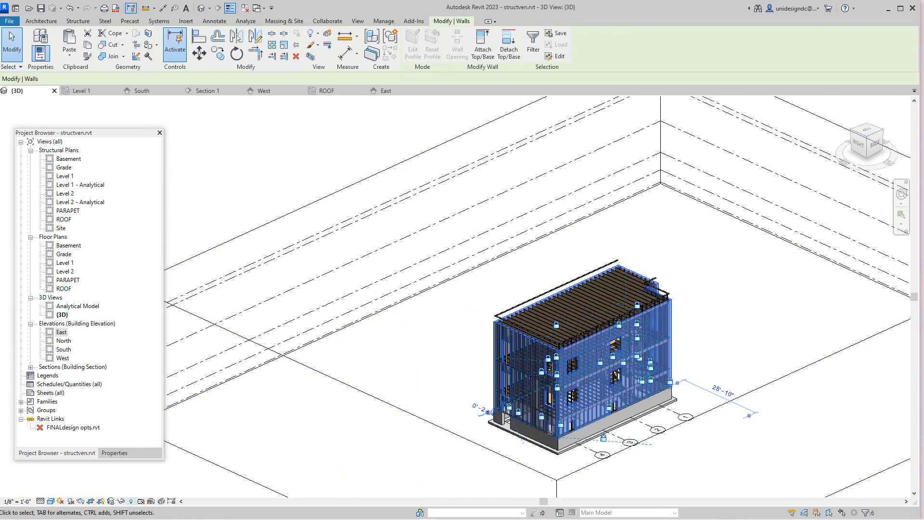
pyautogui.click(121, 501)
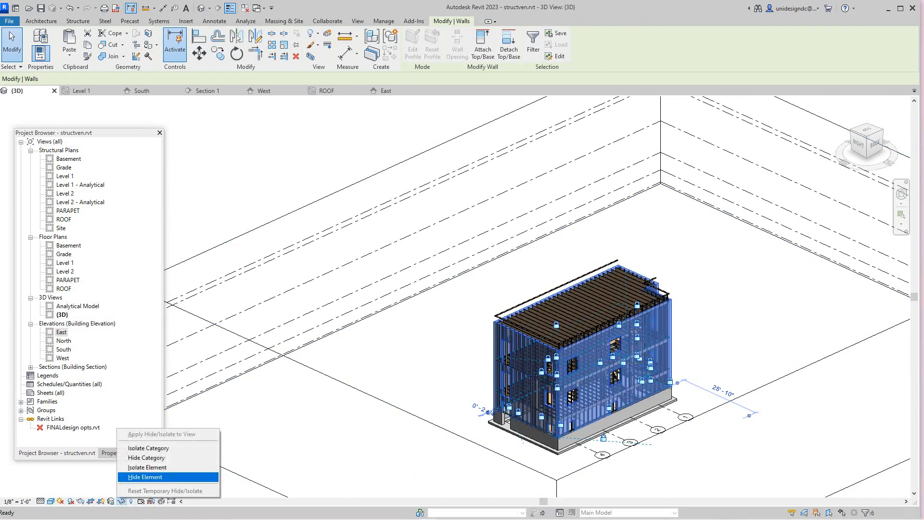
pyautogui.click(145, 476)
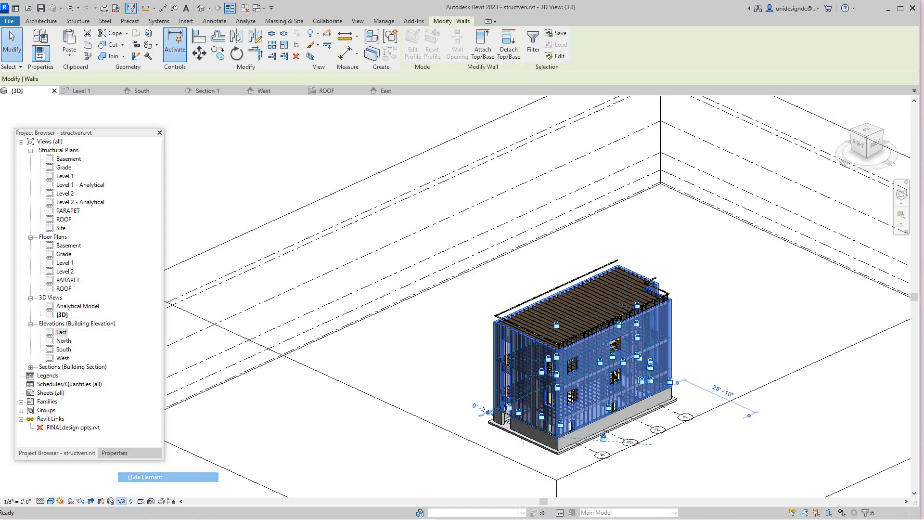
pyautogui.scroll(2, 731, 296)
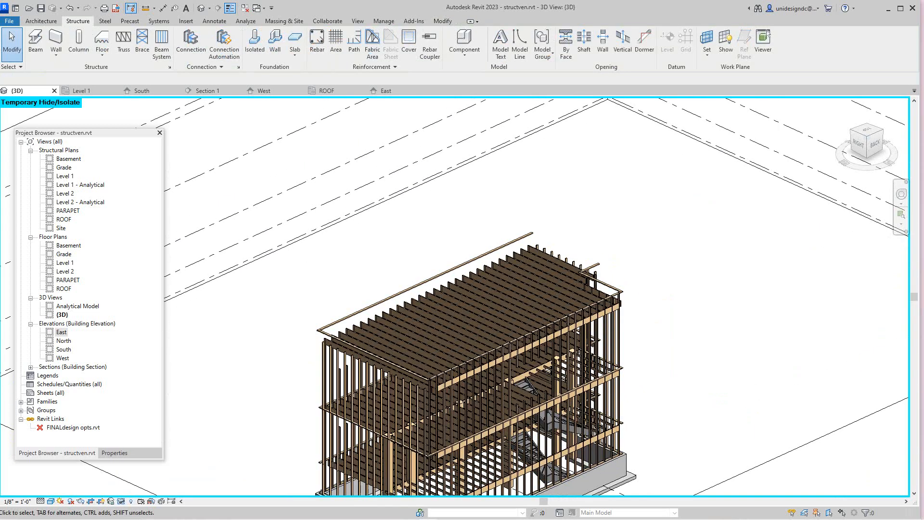
# Examine the exposed stud, joist and stair framing from the back-left corner and straight on from the left side.
pyautogui.moveTo(875, 143)
pyautogui.mouseDown()
pyautogui.moveTo(869, 128)
pyautogui.moveTo(857, 127)
pyautogui.moveTo(826, 154)
pyautogui.moveTo(825, 145)
pyautogui.mouseUp()
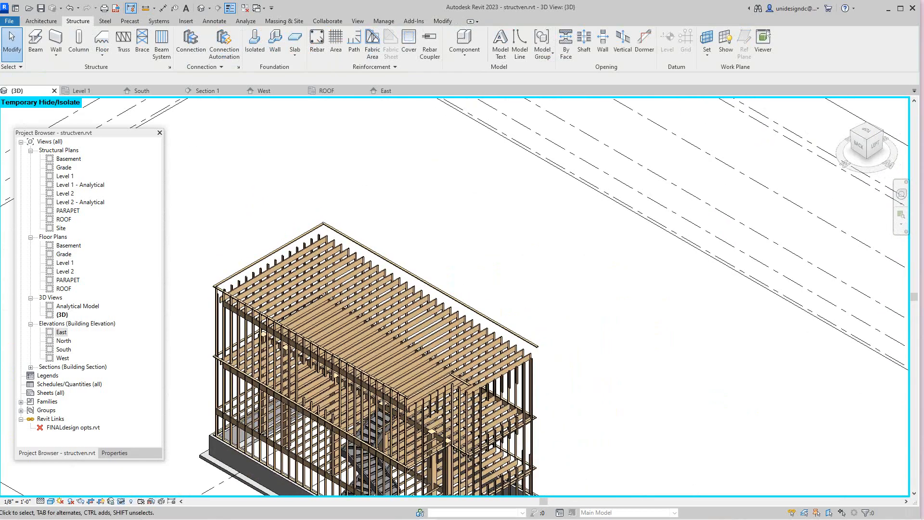
pyautogui.moveTo(467, 378); pyautogui.dragTo(531, 259, button='middle')
pyautogui.scroll(3, 580, 262)
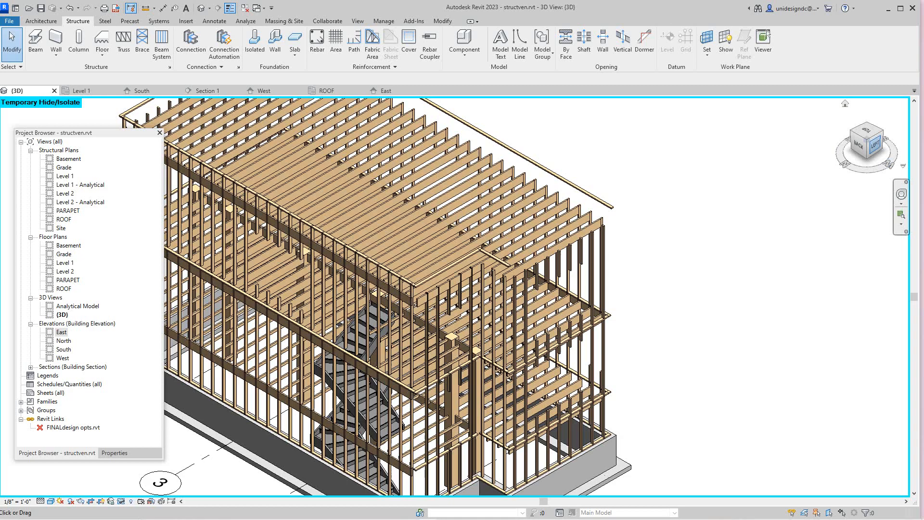
pyautogui.click(875, 143)
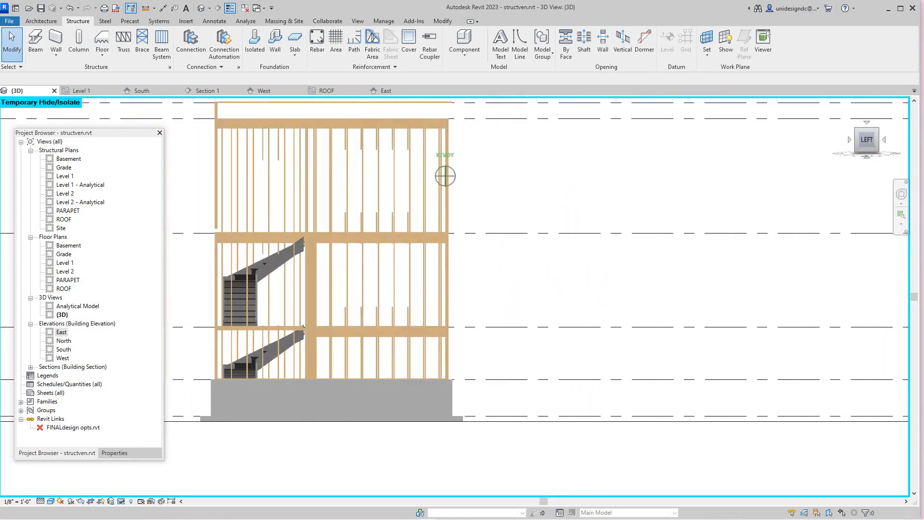
pyautogui.moveTo(868, 141)
pyautogui.mouseDown()
pyautogui.moveTo(884, 153)
pyautogui.moveTo(885, 142)
pyautogui.moveTo(888, 162)
pyautogui.mouseUp()
pyautogui.scroll(-2, 691, 290)
pyautogui.moveTo(690, 290); pyautogui.dragTo(693, 296, button='middle')
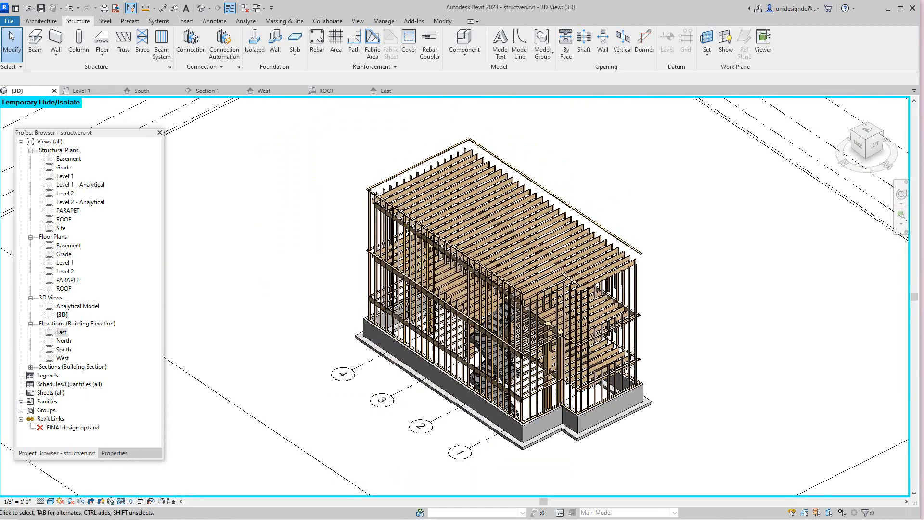
# Reset the temporary hide/isolate to bring the exterior walls back and view them from the back-left corner.
pyautogui.click(121, 501)
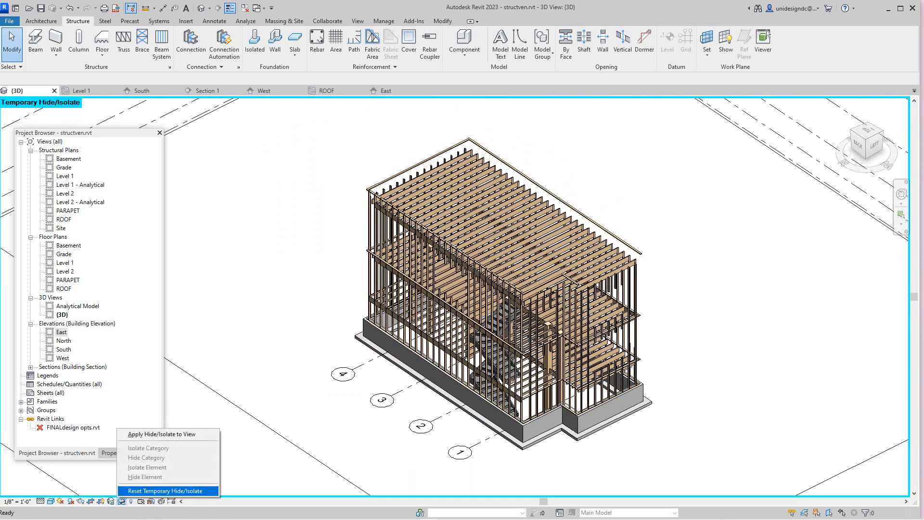
pyautogui.click(165, 491)
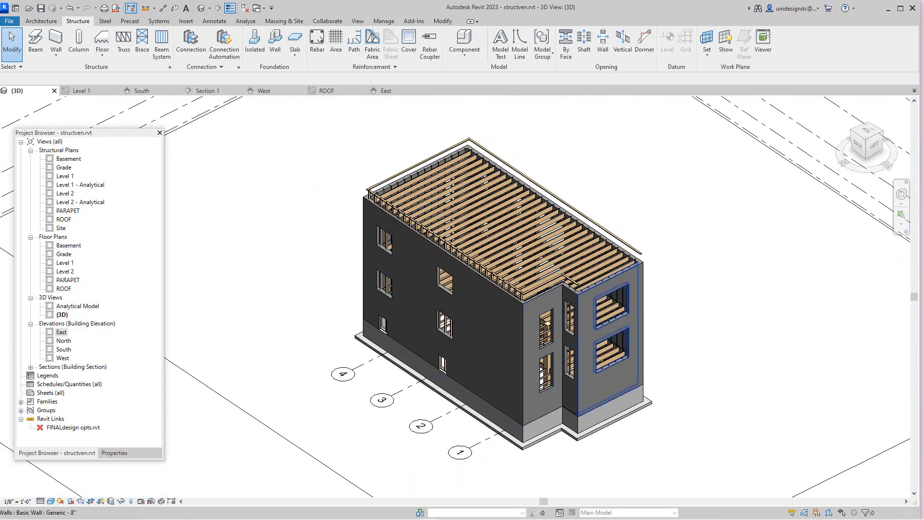
pyautogui.scroll(1, 628, 319)
pyautogui.scroll(2, 628, 332)
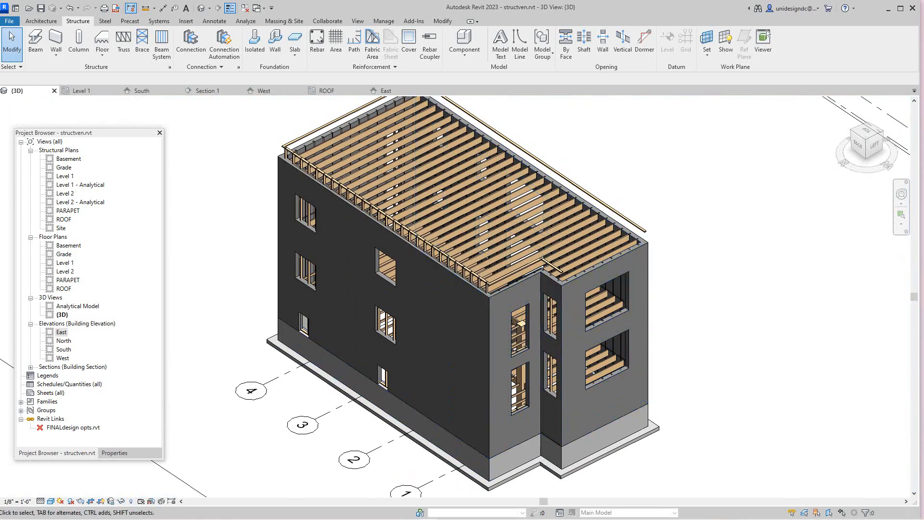